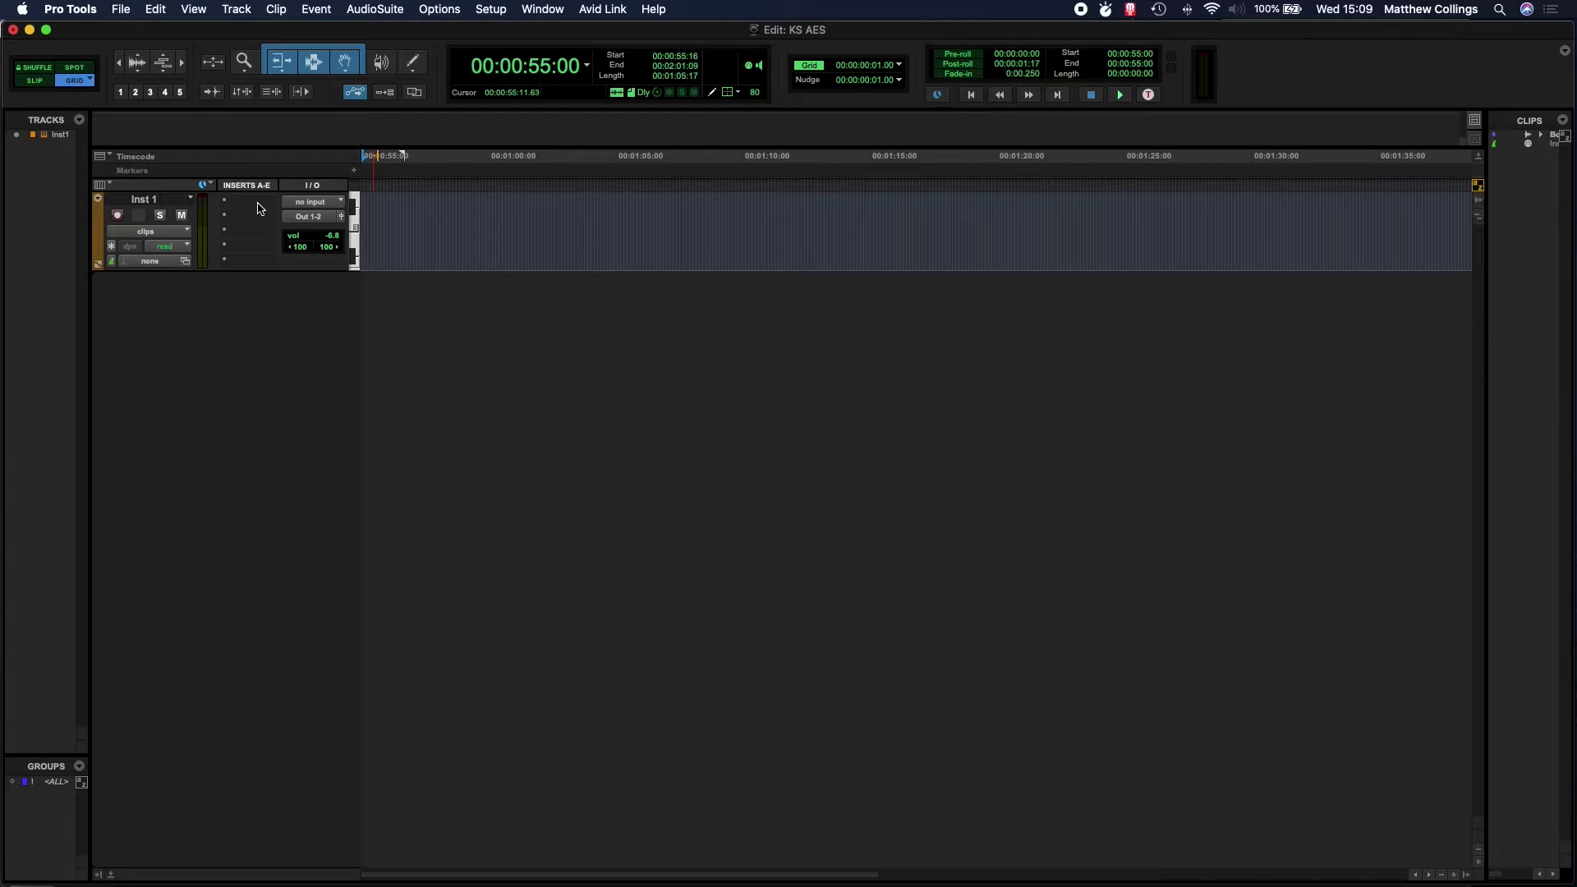
Insert Krotos Studio as a multichannel instrument plug-in on Inst 1, showing the City ambience
{"action": "left_click", "coordinate": [259, 206]}
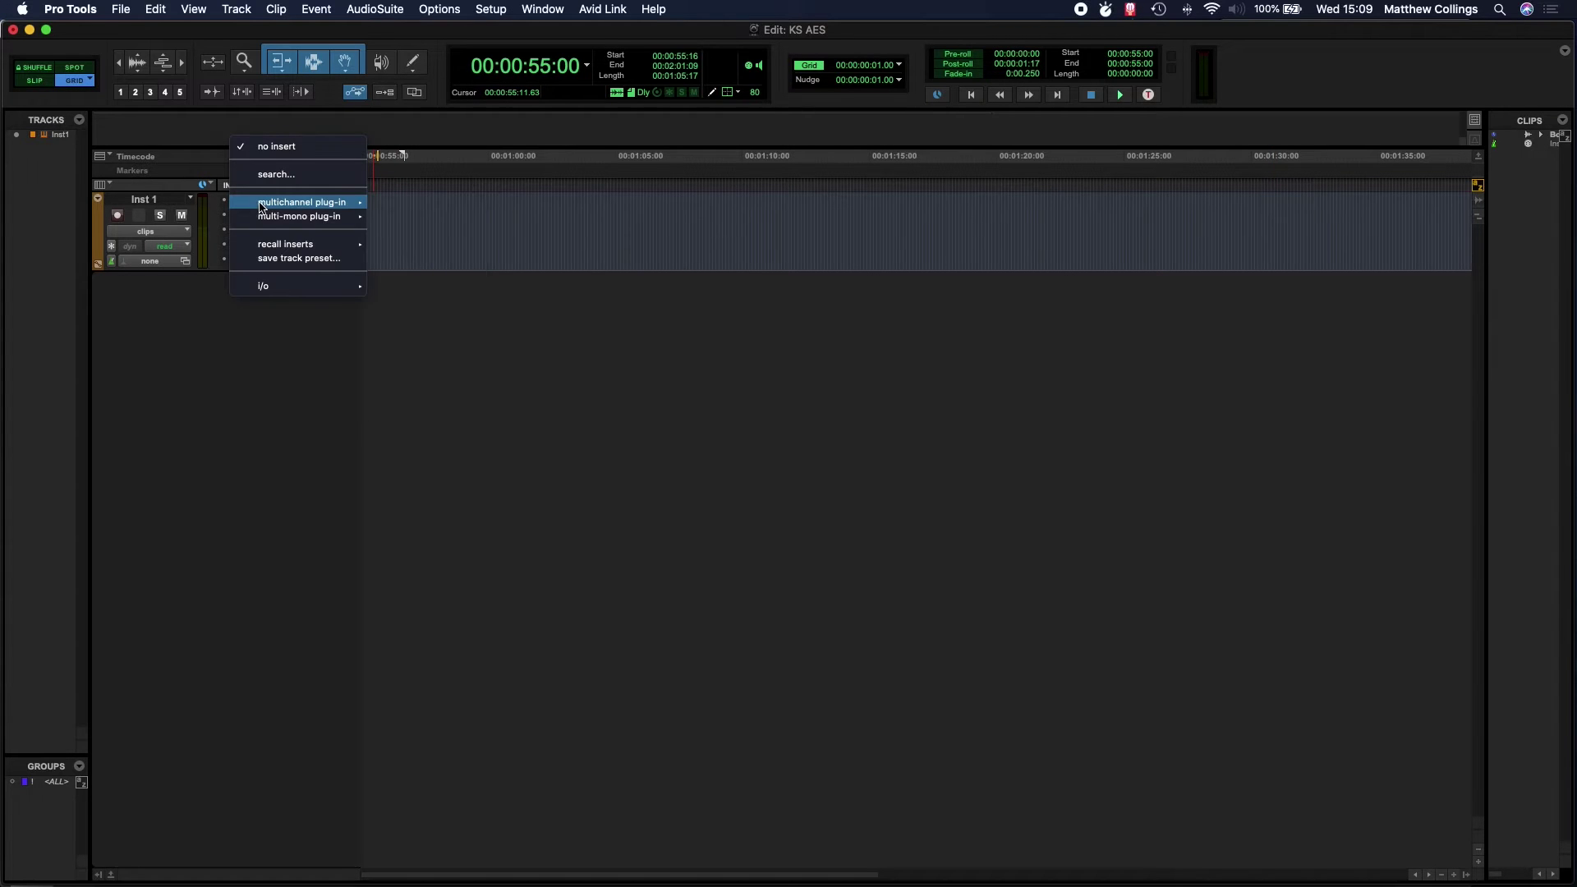
{"action": "mouse_move", "coordinate": [297, 209]}
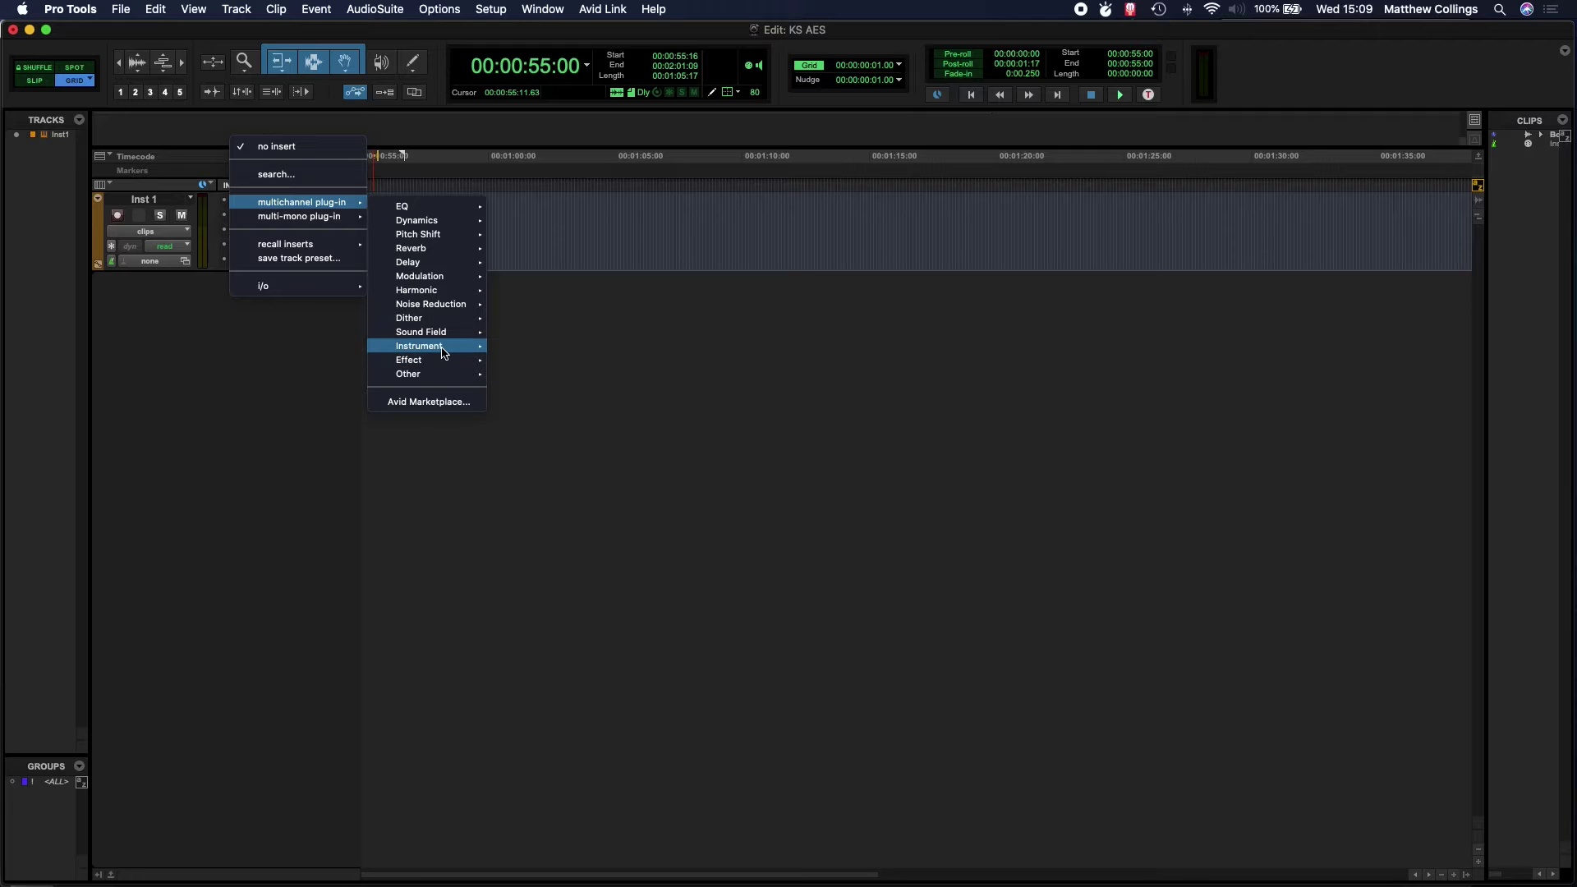
{"action": "mouse_move", "coordinate": [443, 347]}
{"action": "left_click", "coordinate": [611, 476]}
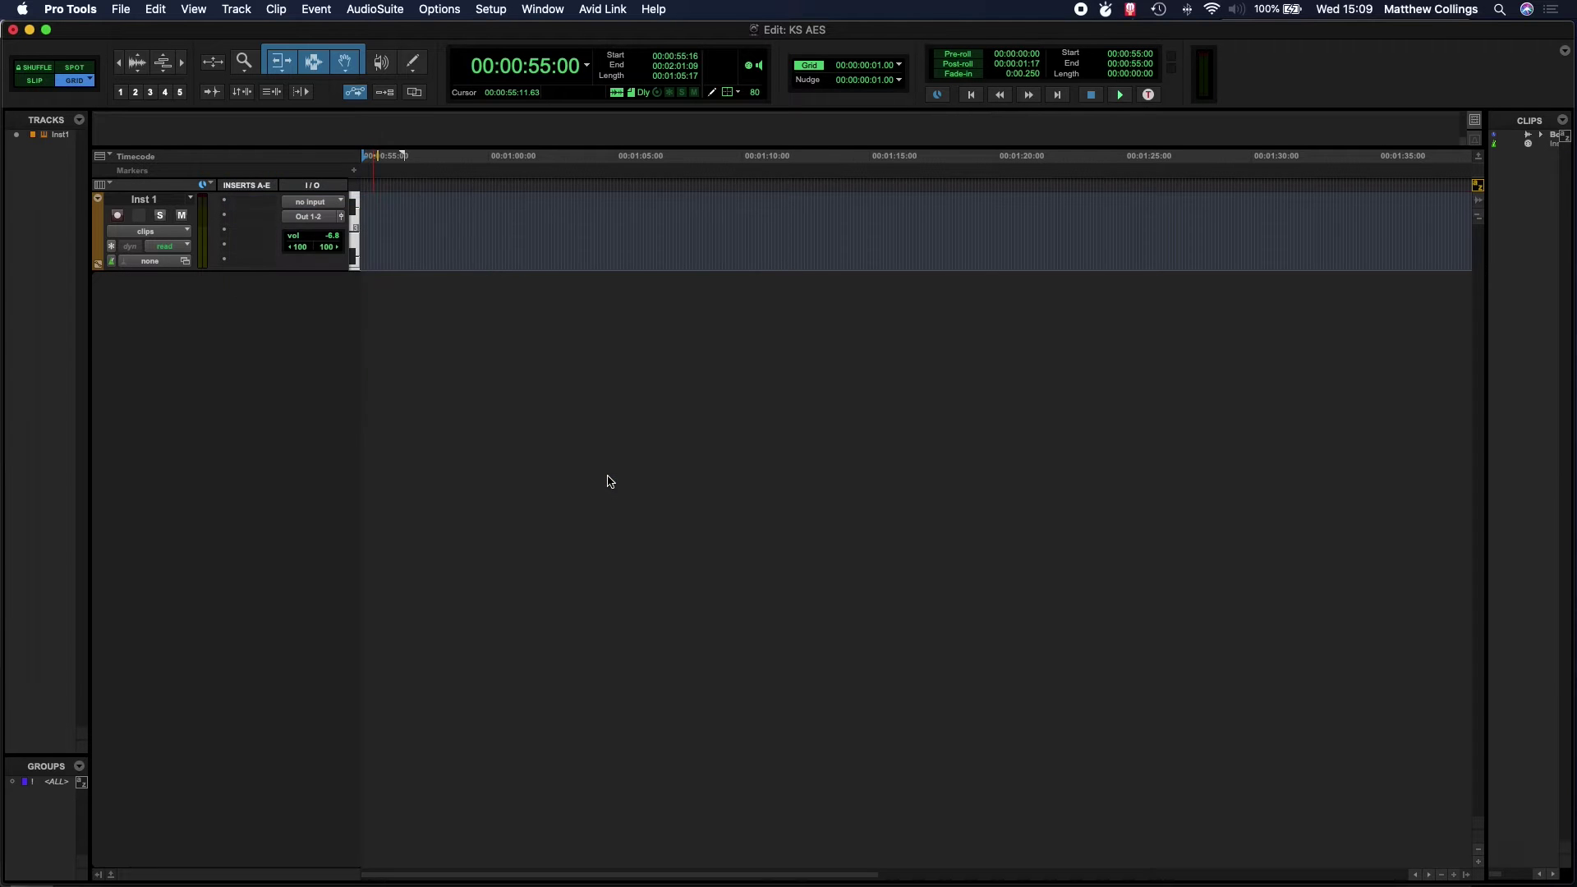
{"action": "left_click_drag", "start_coordinate": [843, 229], "coordinate": [845, 225]}
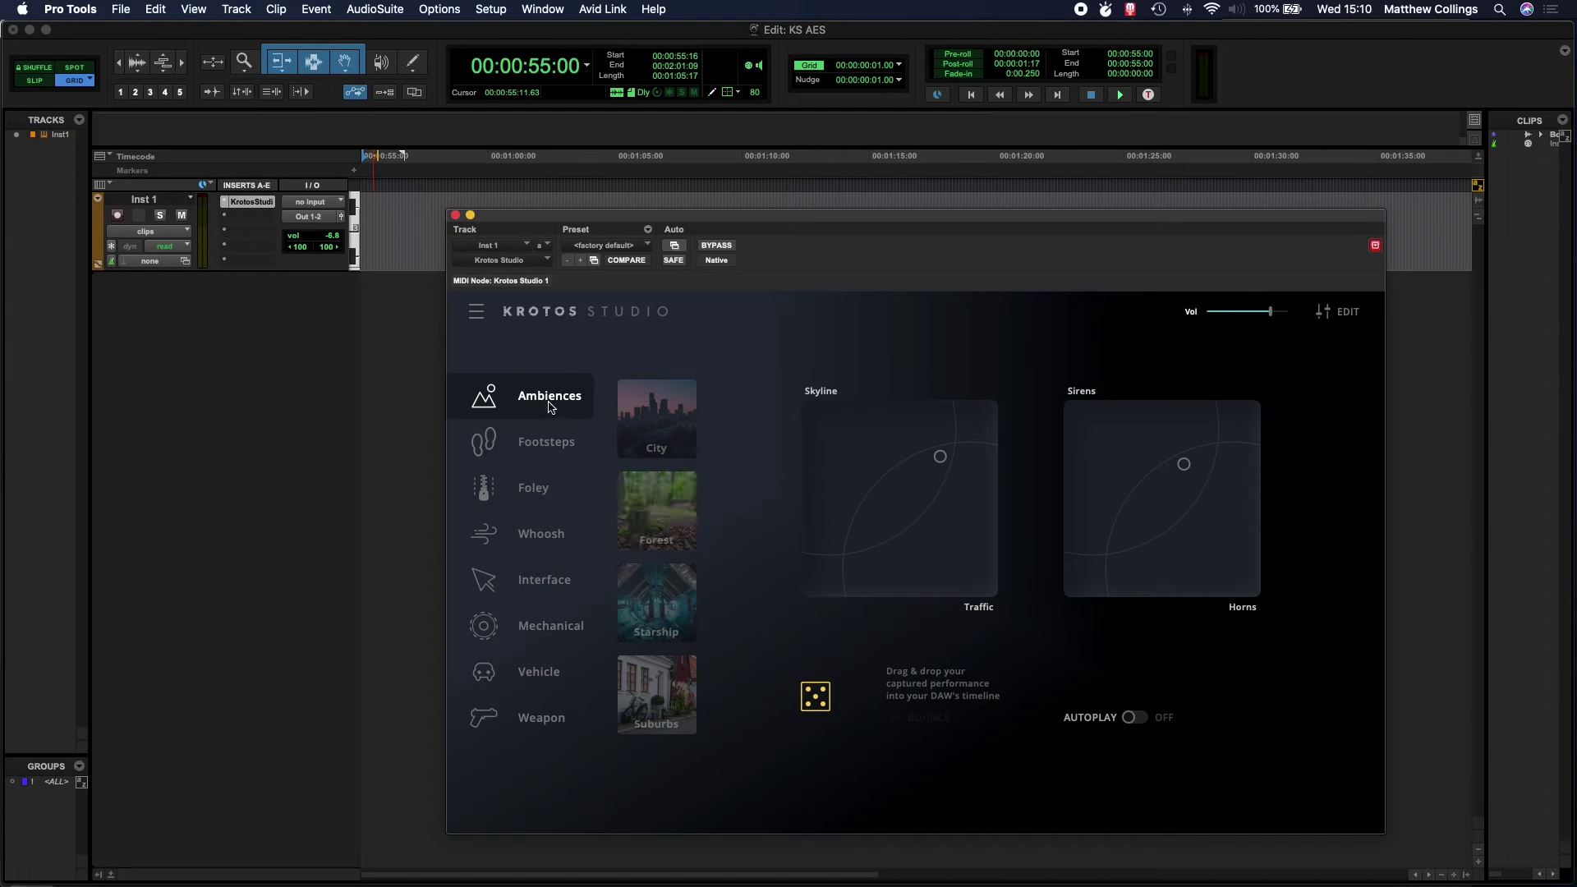
Turn on Autoplay and perform the City ambience by moving the Sirens and Skyline pad blends
{"action": "left_click", "coordinate": [648, 406]}
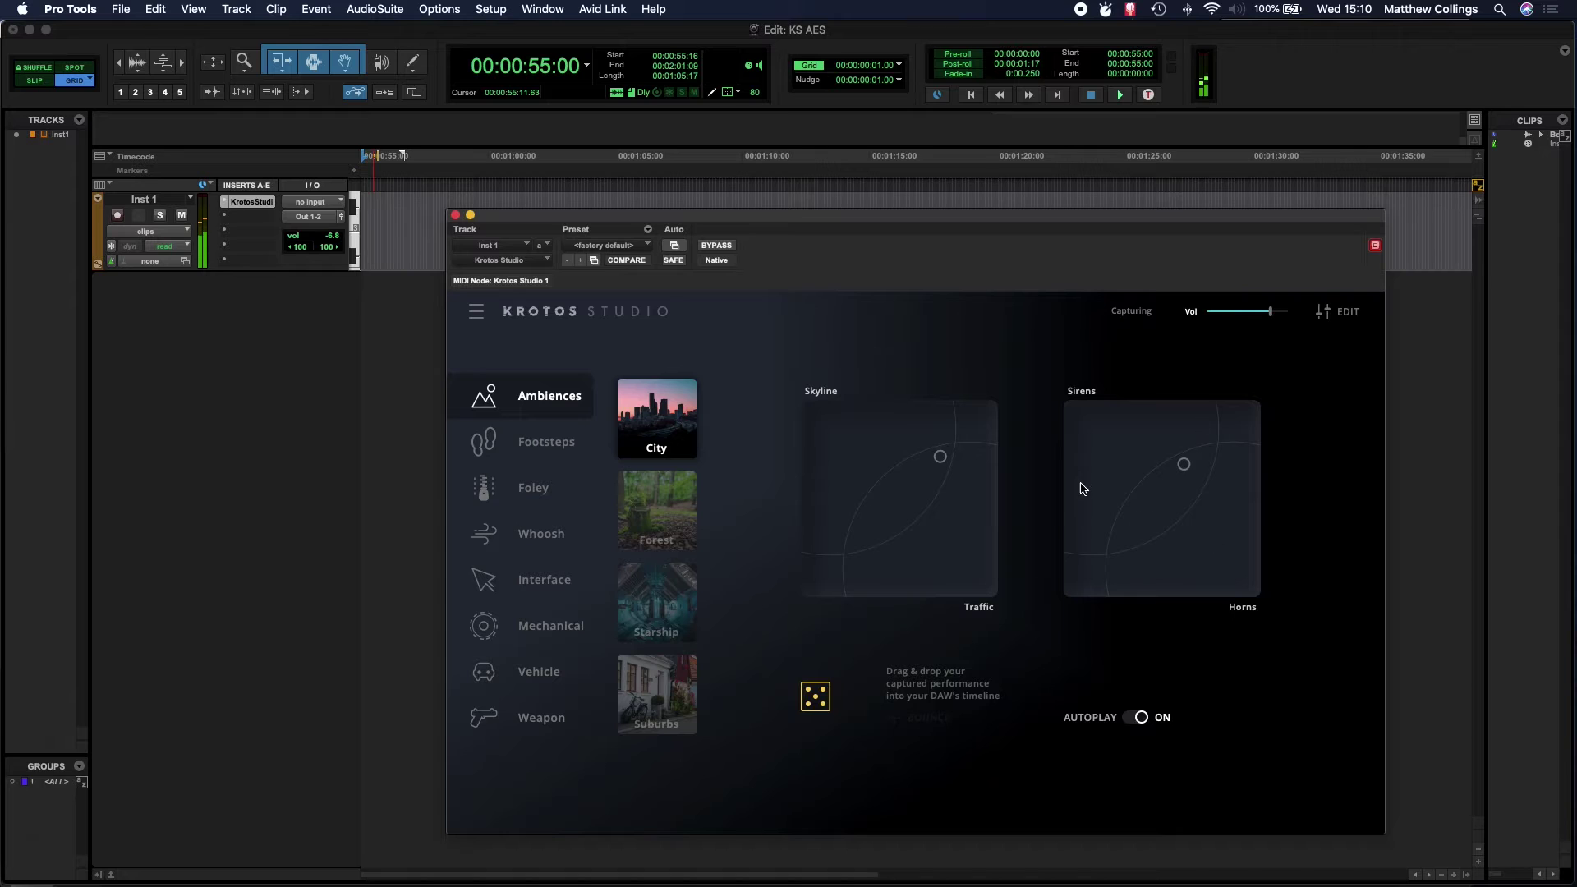
{"action": "left_click_drag", "start_coordinate": [1183, 464], "coordinate": [1164, 571]}
{"action": "left_click_drag", "start_coordinate": [1165, 572], "coordinate": [1230, 576]}
{"action": "left_click_drag", "start_coordinate": [1236, 580], "coordinate": [1092, 574]}
{"action": "left_click_drag", "start_coordinate": [1092, 573], "coordinate": [1093, 569]}
{"action": "left_click_drag", "start_coordinate": [939, 456], "coordinate": [945, 499]}
{"action": "mouse_move", "coordinate": [1108, 574]}
{"action": "left_mouse_down"}
{"action": "mouse_move", "coordinate": [1136, 503]}
{"action": "mouse_move", "coordinate": [1168, 498]}
{"action": "left_mouse_up"}
{"action": "left_click_drag", "start_coordinate": [946, 500], "coordinate": [932, 469]}
Adjust the Skyline pad while the City ambience performance is being captured
{"action": "left_click", "coordinate": [935, 461]}
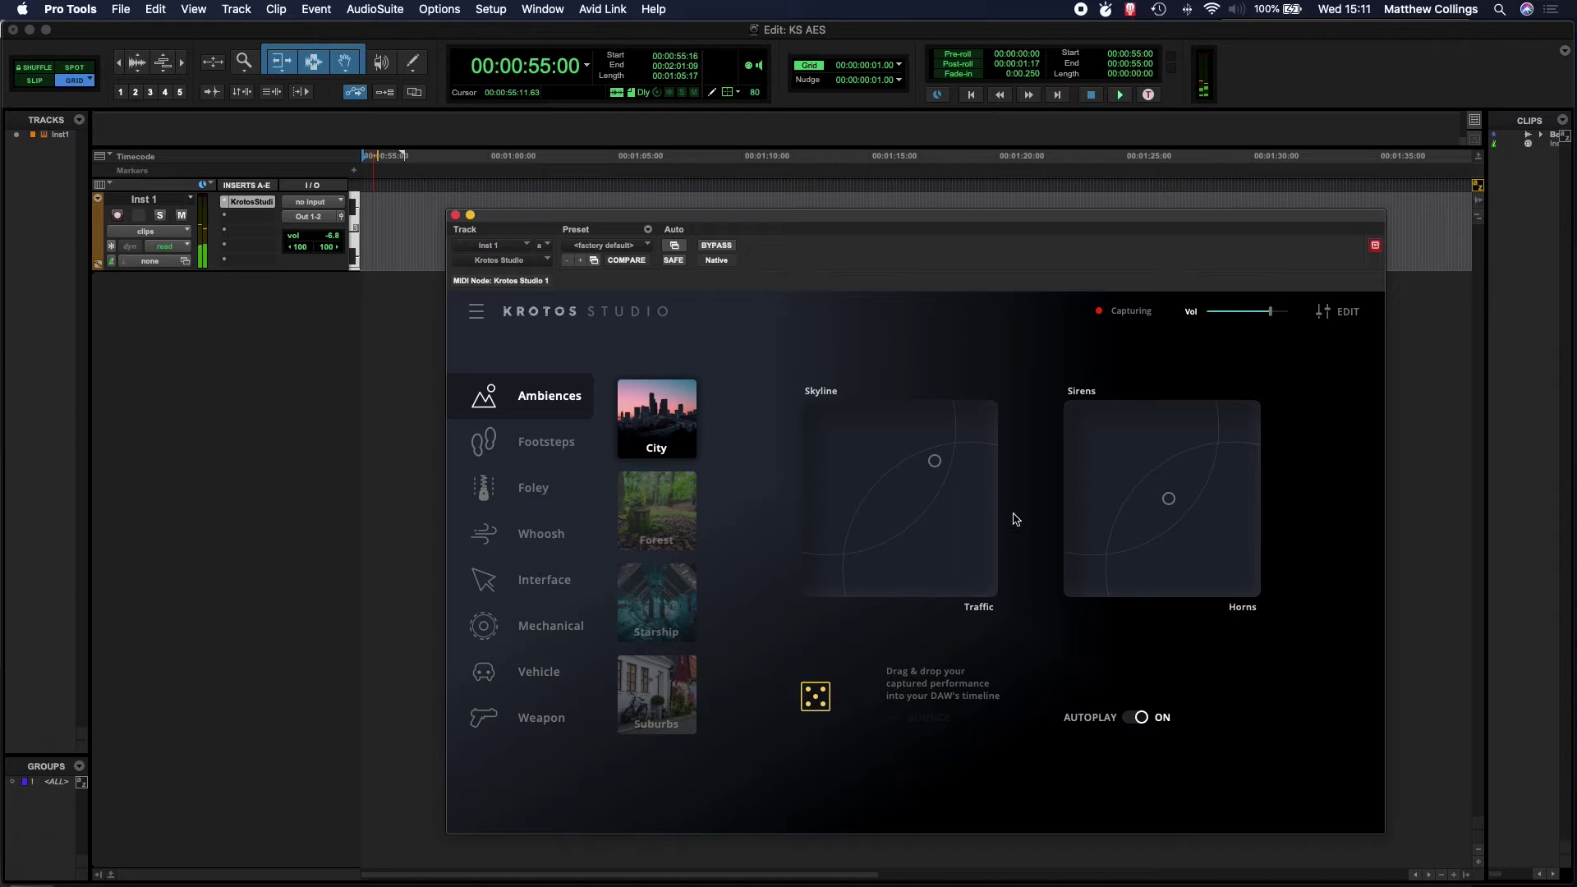
End the capture, drop the City performance into the session as a bounced clip, and play it
{"action": "left_click", "coordinate": [1137, 718]}
{"action": "left_click_drag", "start_coordinate": [977, 219], "coordinate": [1040, 219]}
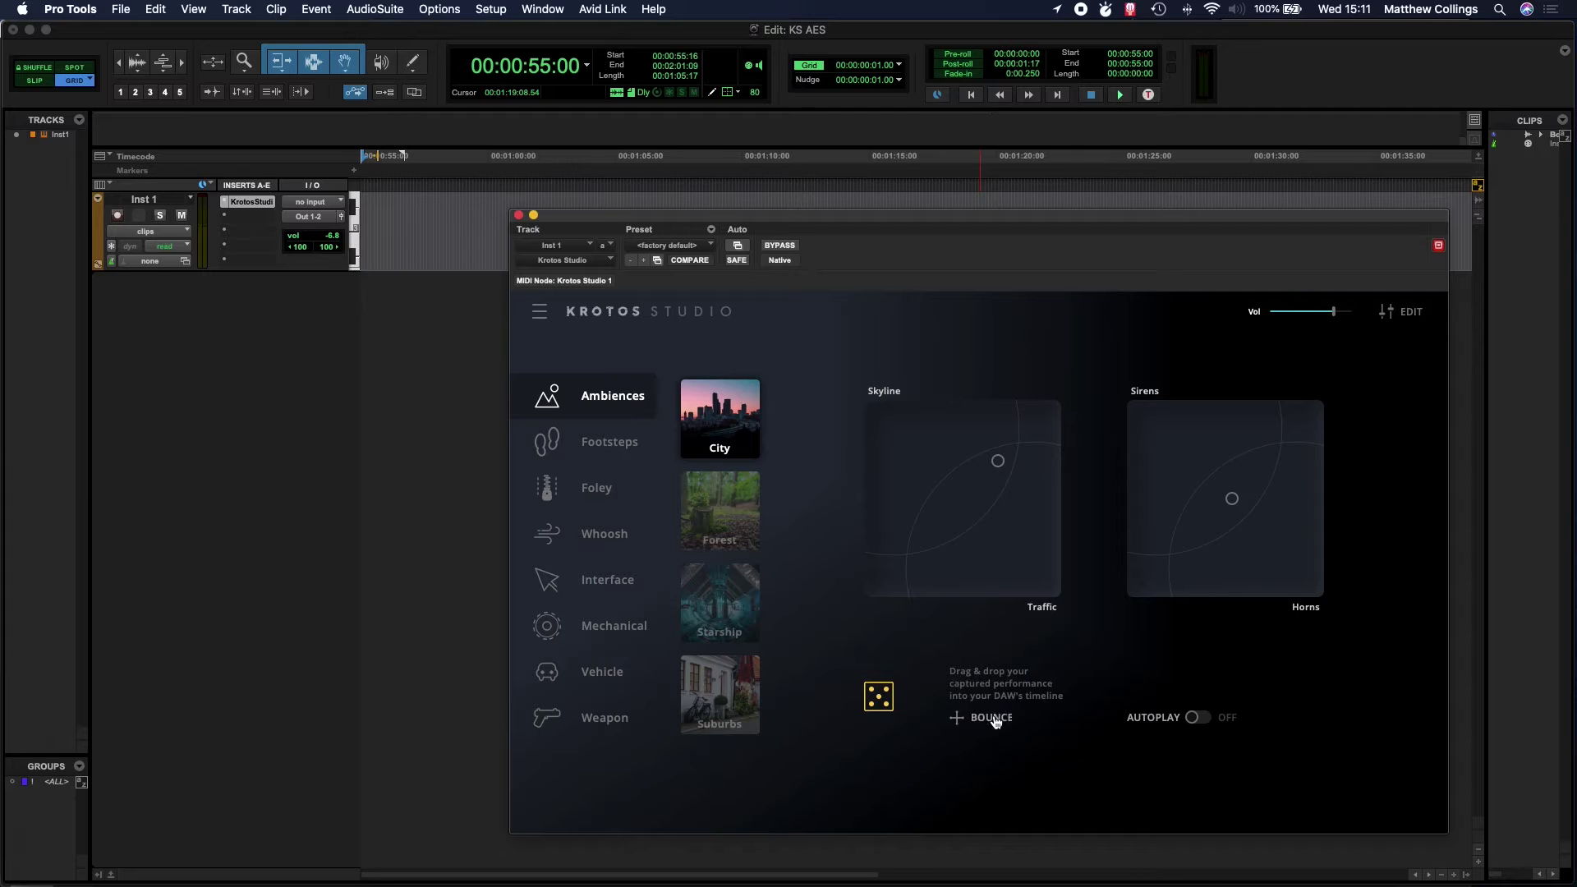
{"action": "left_click_drag", "start_coordinate": [993, 721], "coordinate": [364, 369]}
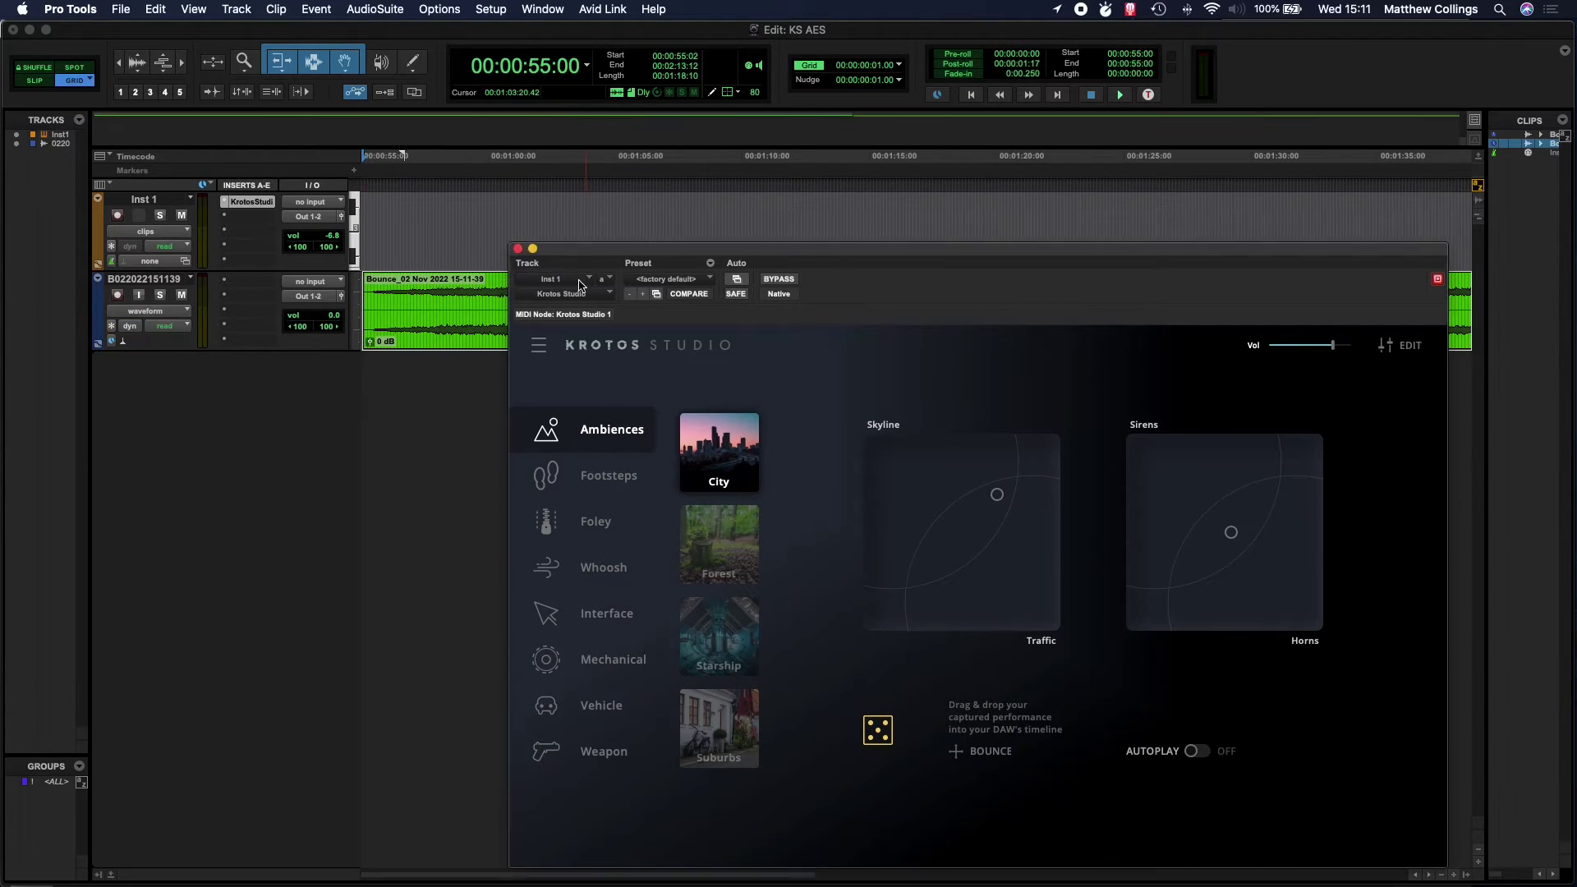
{"action": "key", "text": "super+bracketleft"}
{"action": "key", "text": "super+bracketleft"}
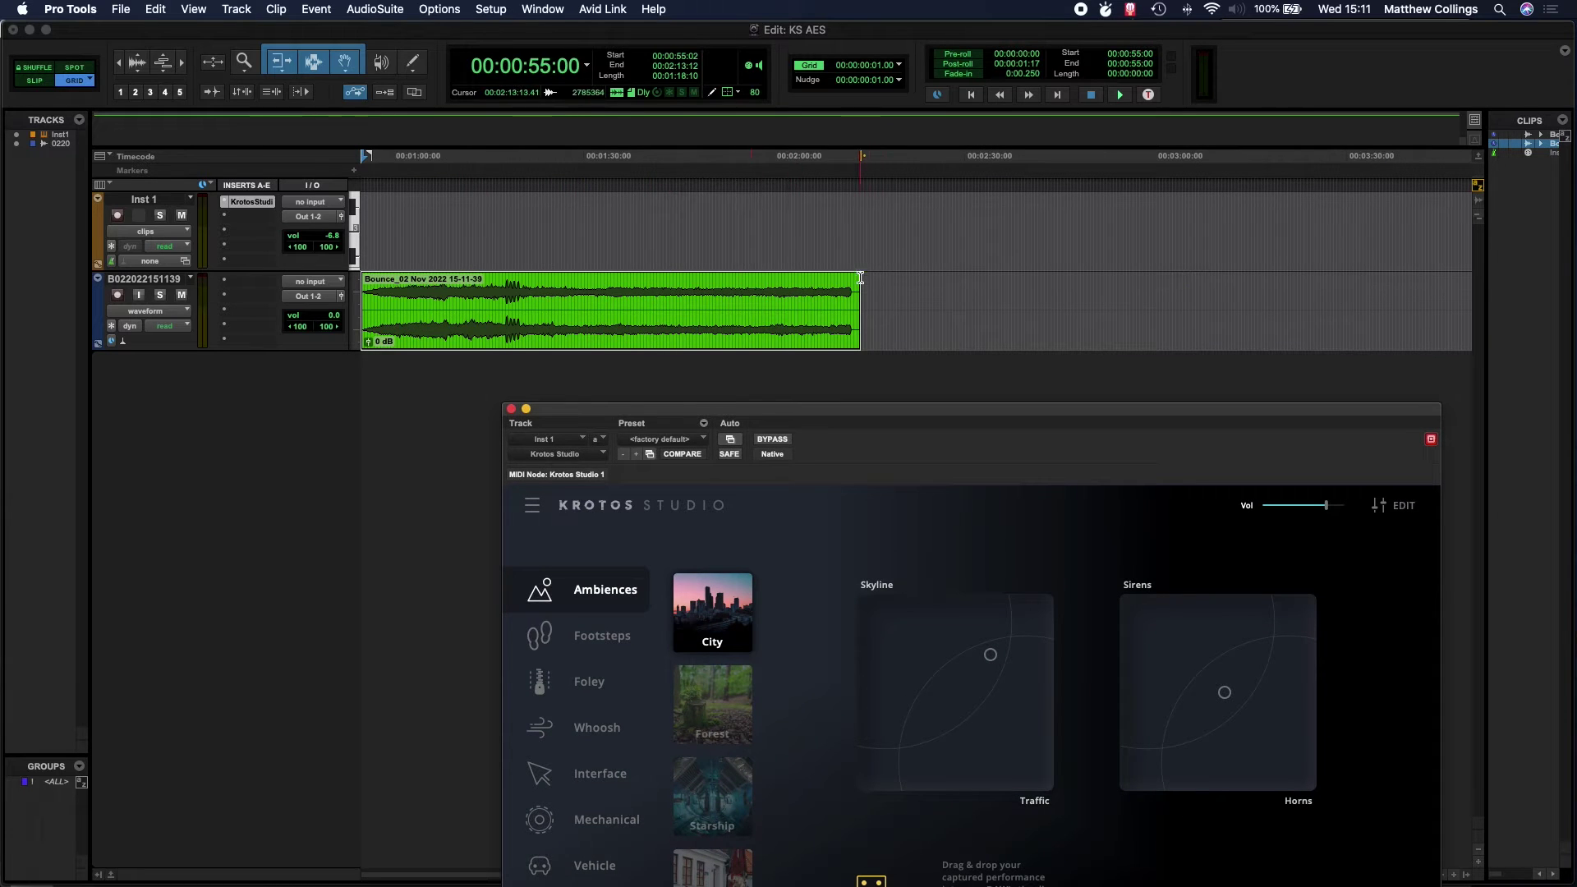
{"action": "key", "text": "space"}
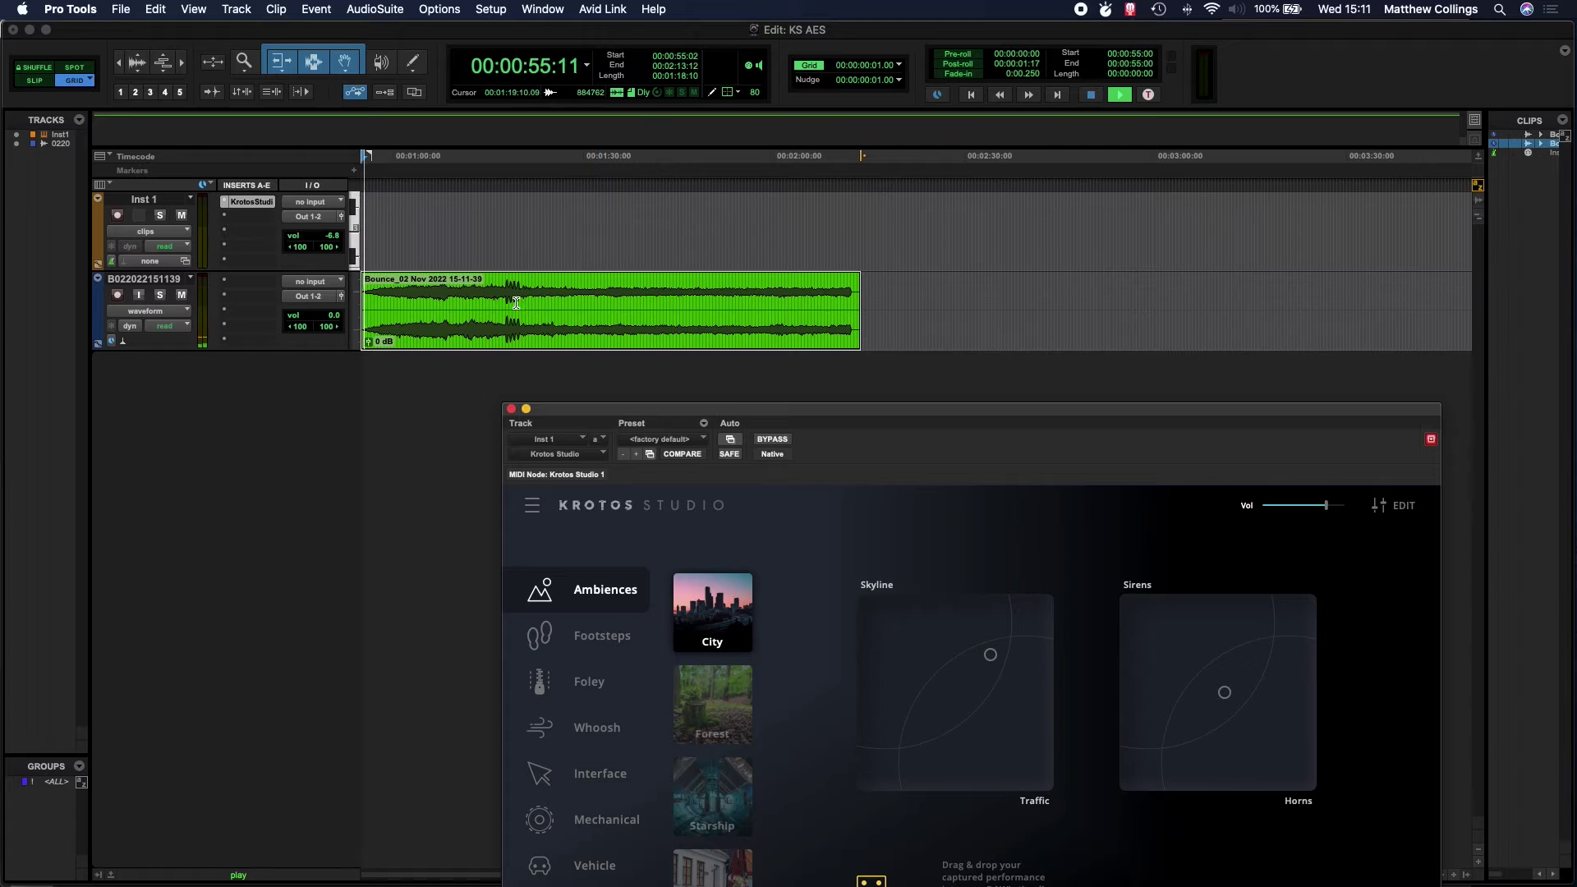
Lower the bounced track's volume to -5.2 dB
{"action": "left_click", "coordinate": [342, 296]}
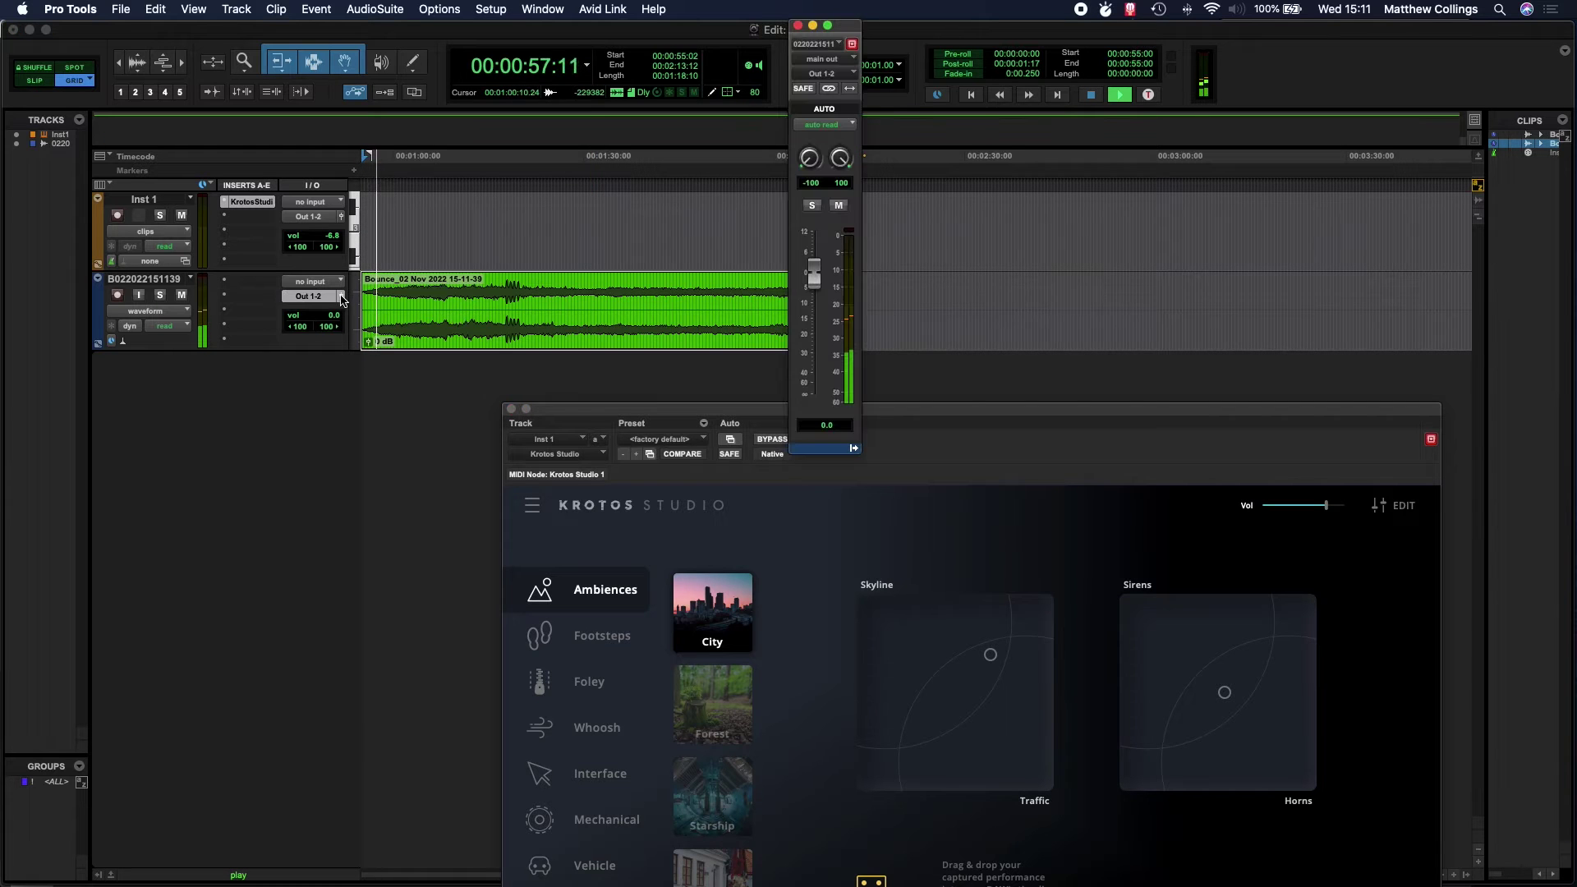
{"action": "left_click_drag", "start_coordinate": [814, 278], "coordinate": [816, 302]}
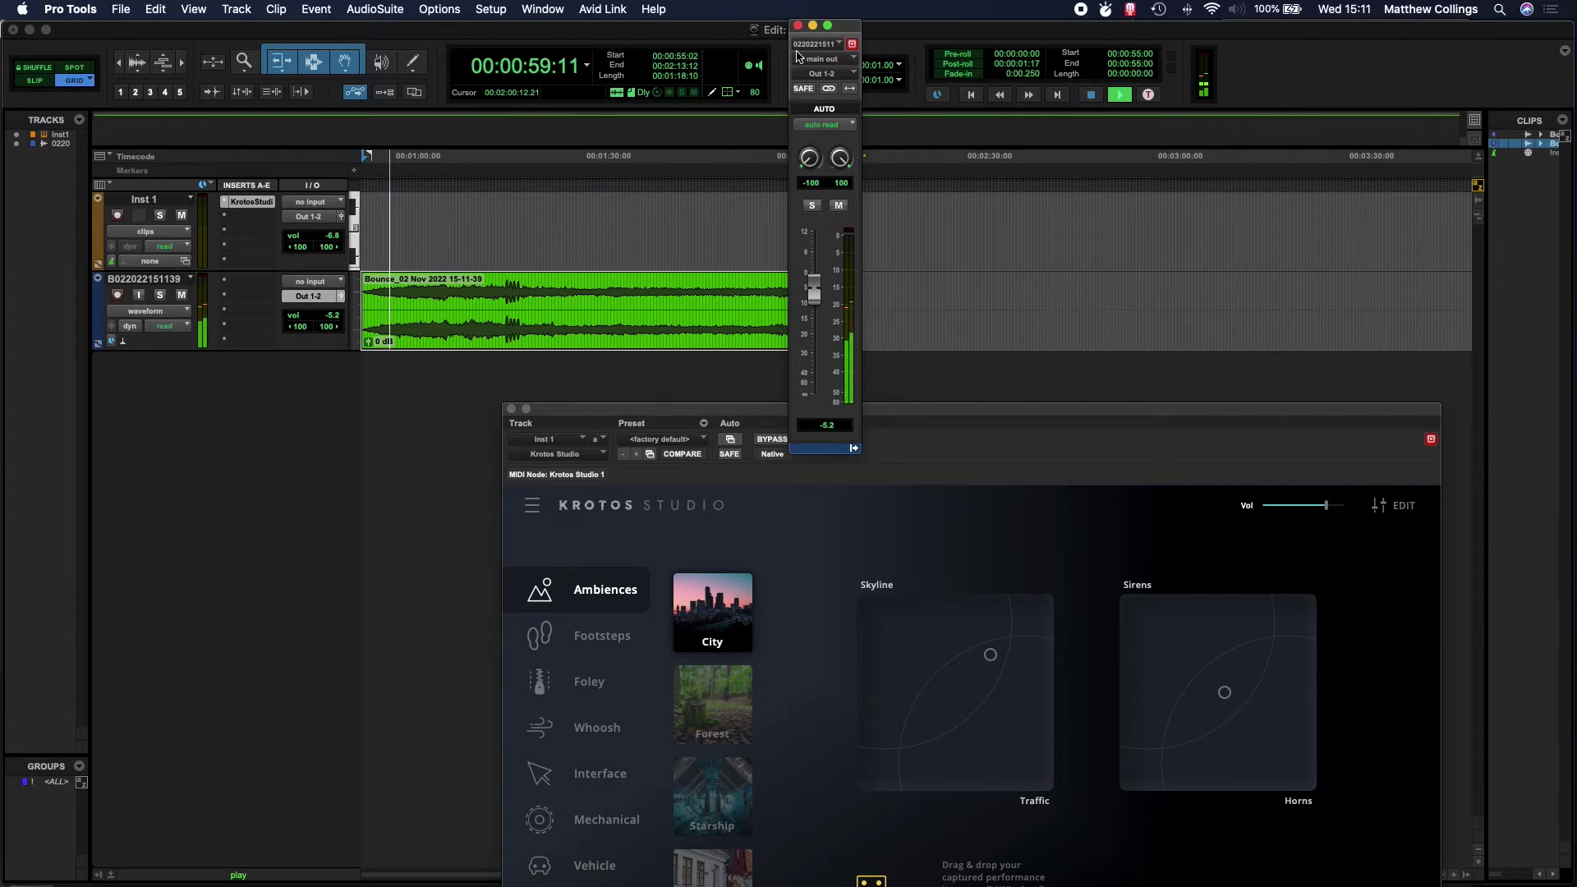
{"action": "left_click", "coordinate": [837, 422]}
{"action": "left_click_drag", "start_coordinate": [861, 408], "coordinate": [857, 386]}
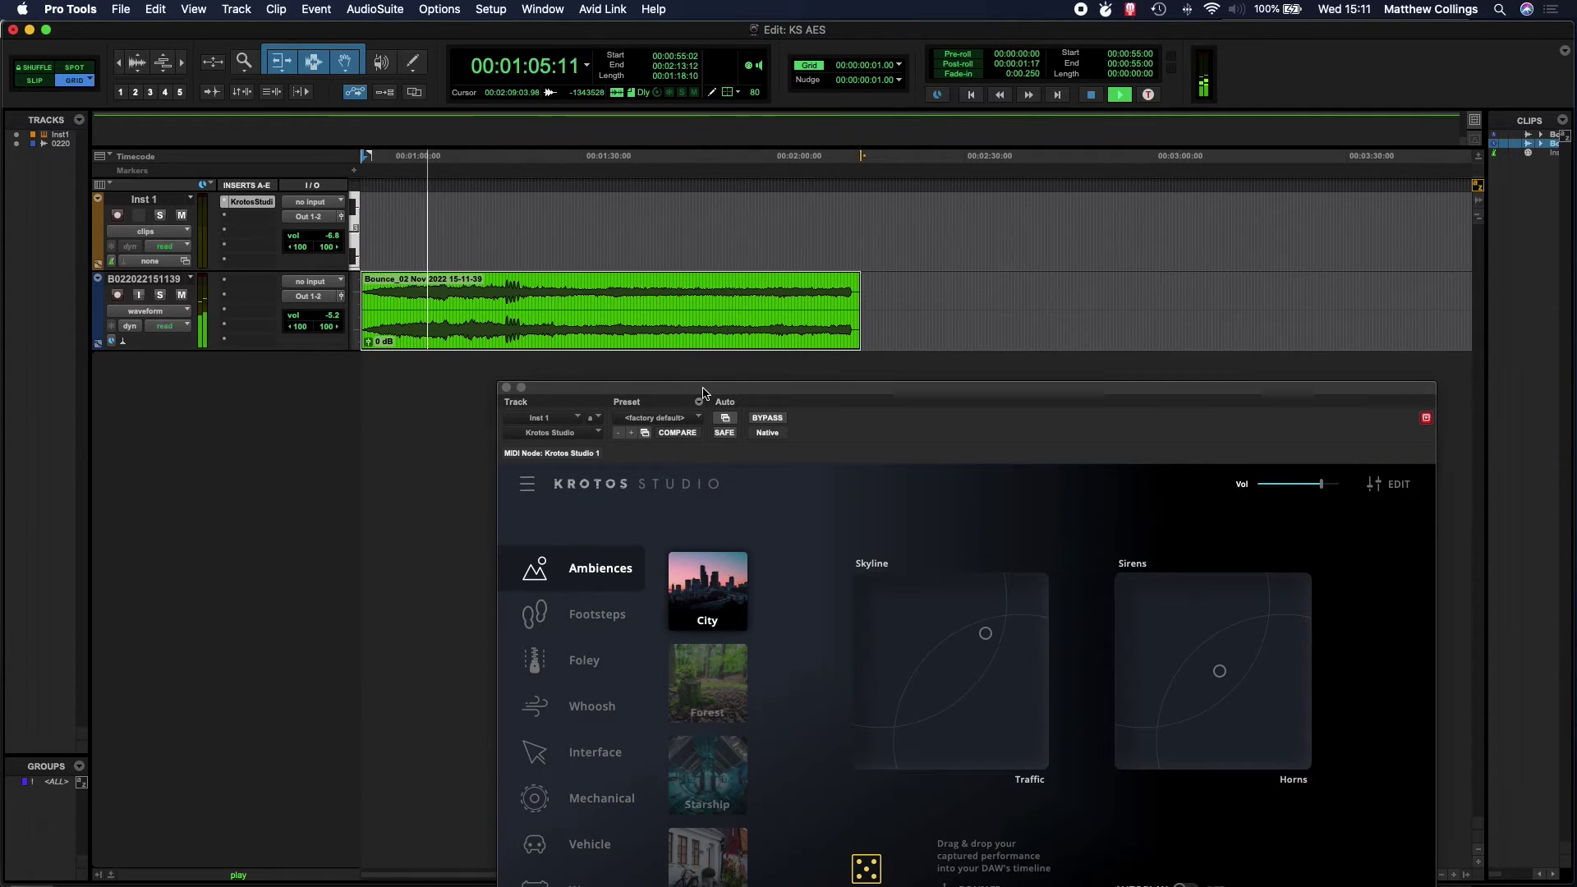
{"action": "left_click_drag", "start_coordinate": [702, 400], "coordinate": [662, 250]}
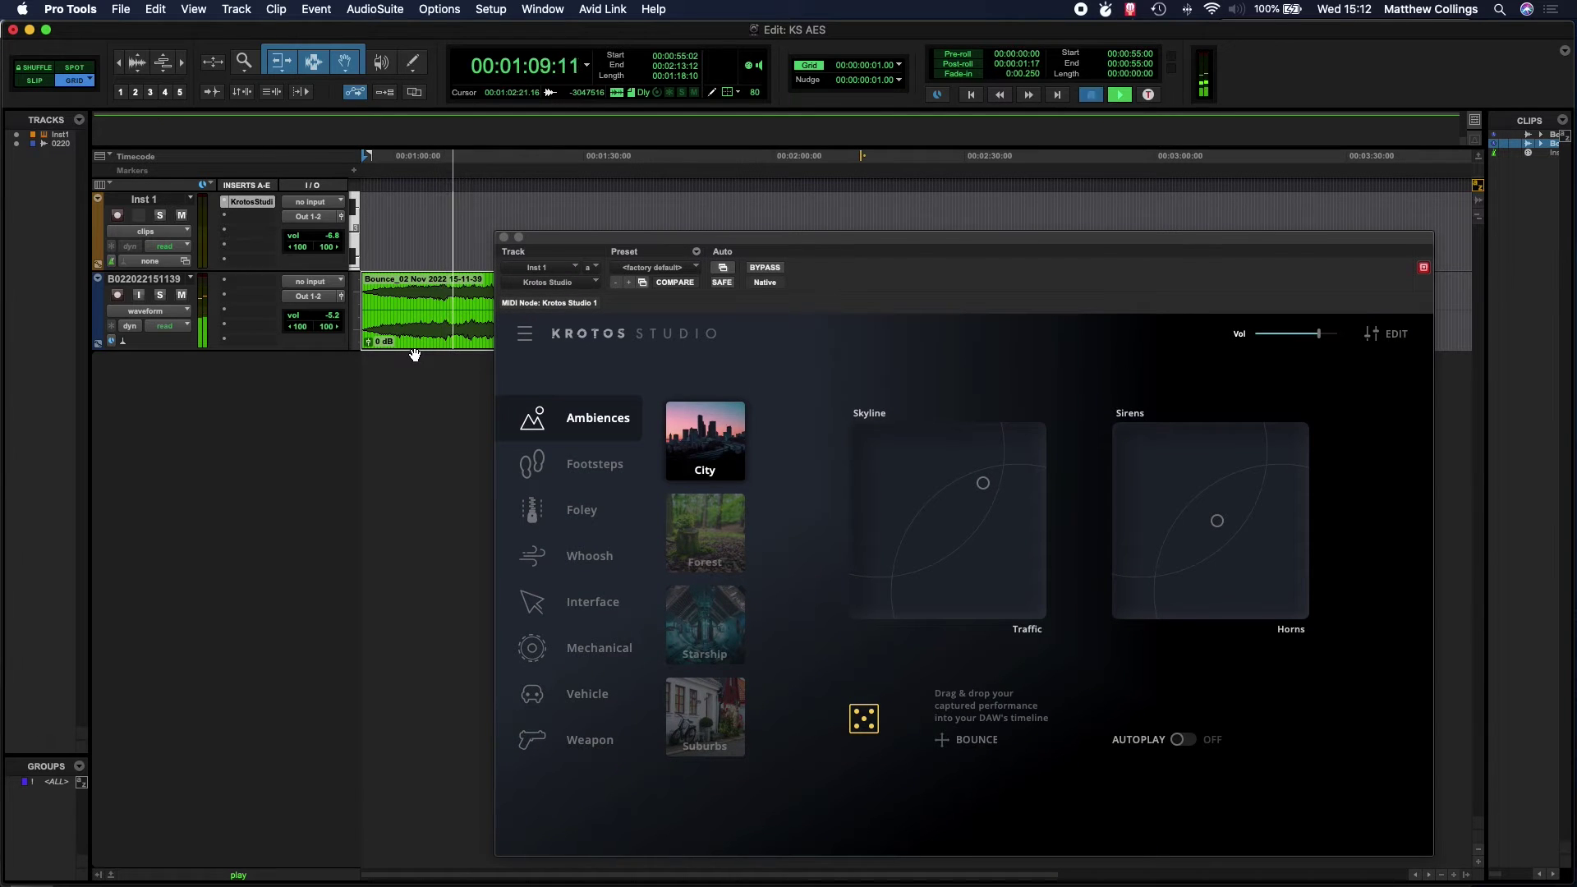
Stop playback and switch Krotos Studio to the Suburbs ambience
{"action": "key", "text": "space"}
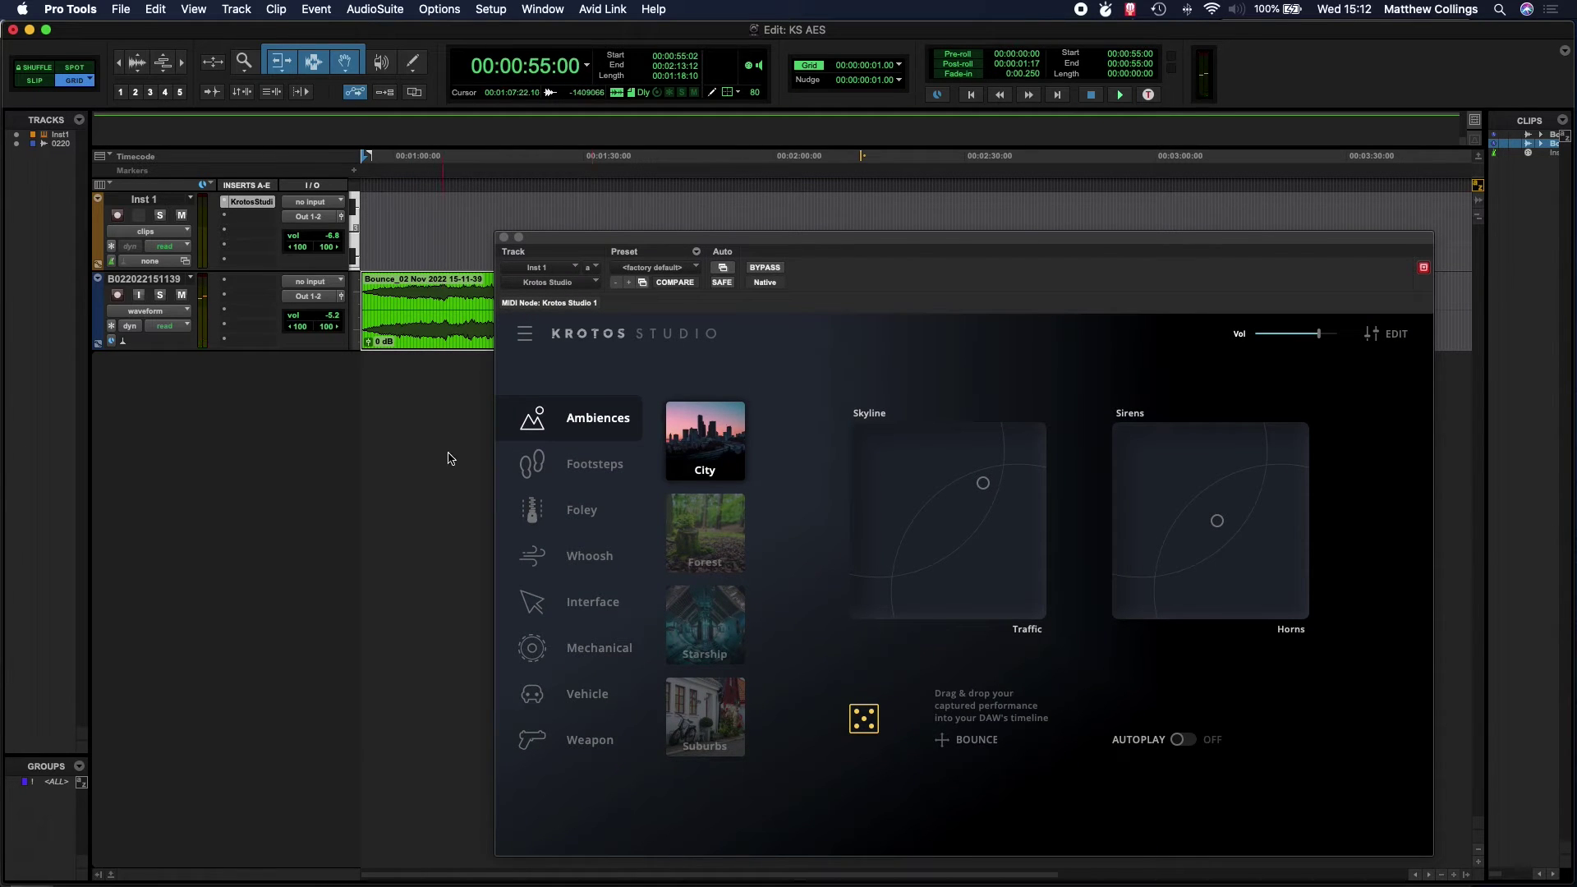
{"action": "left_click", "coordinate": [699, 717]}
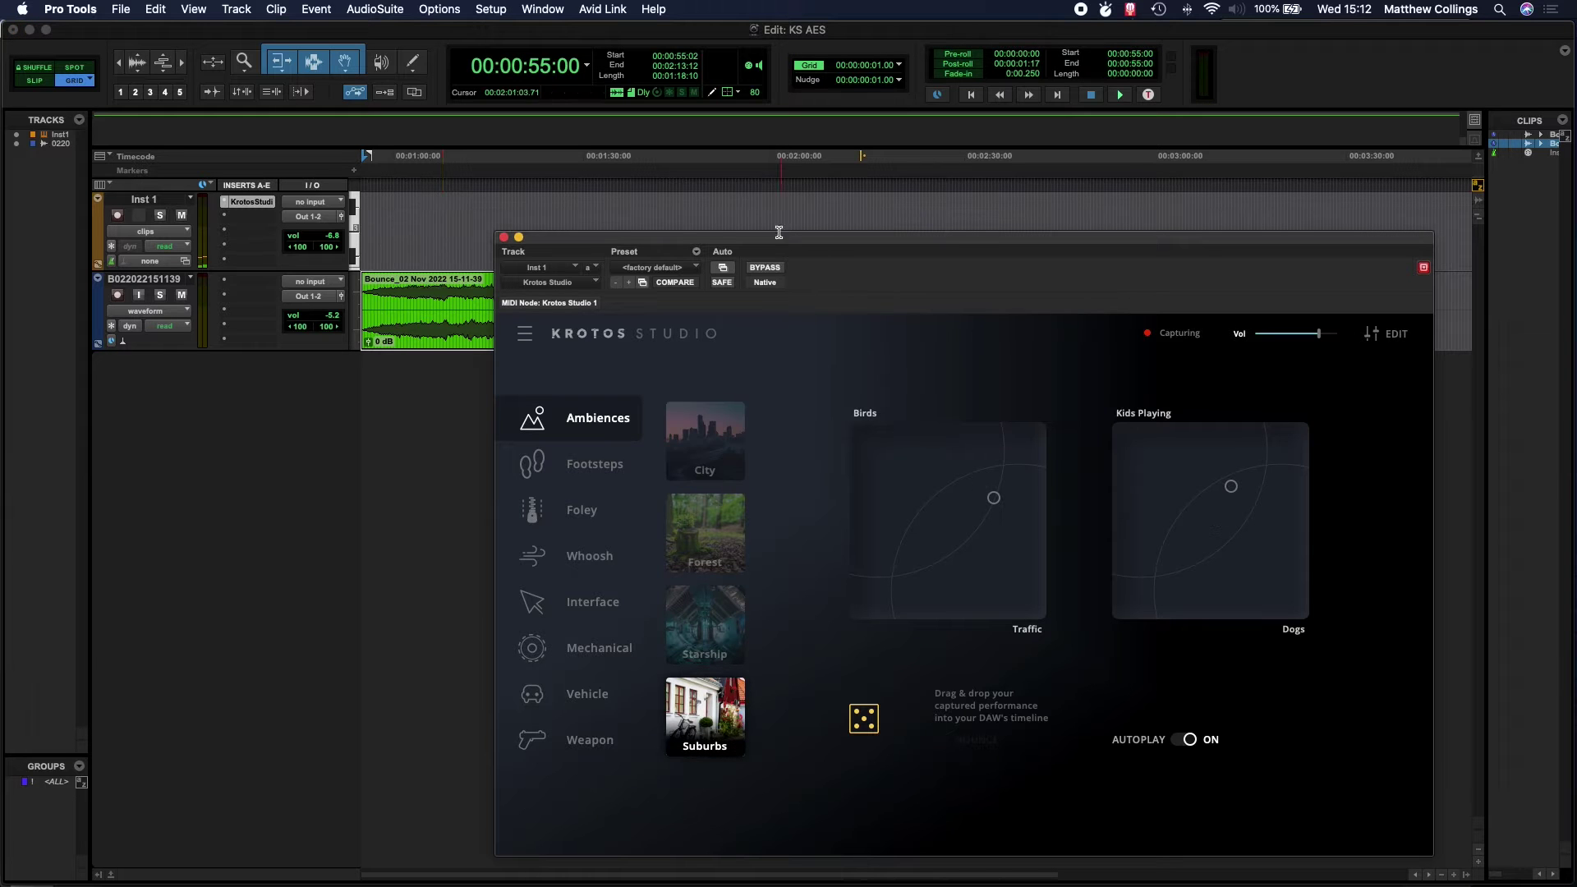
{"action": "left_click_drag", "start_coordinate": [787, 243], "coordinate": [815, 215]}
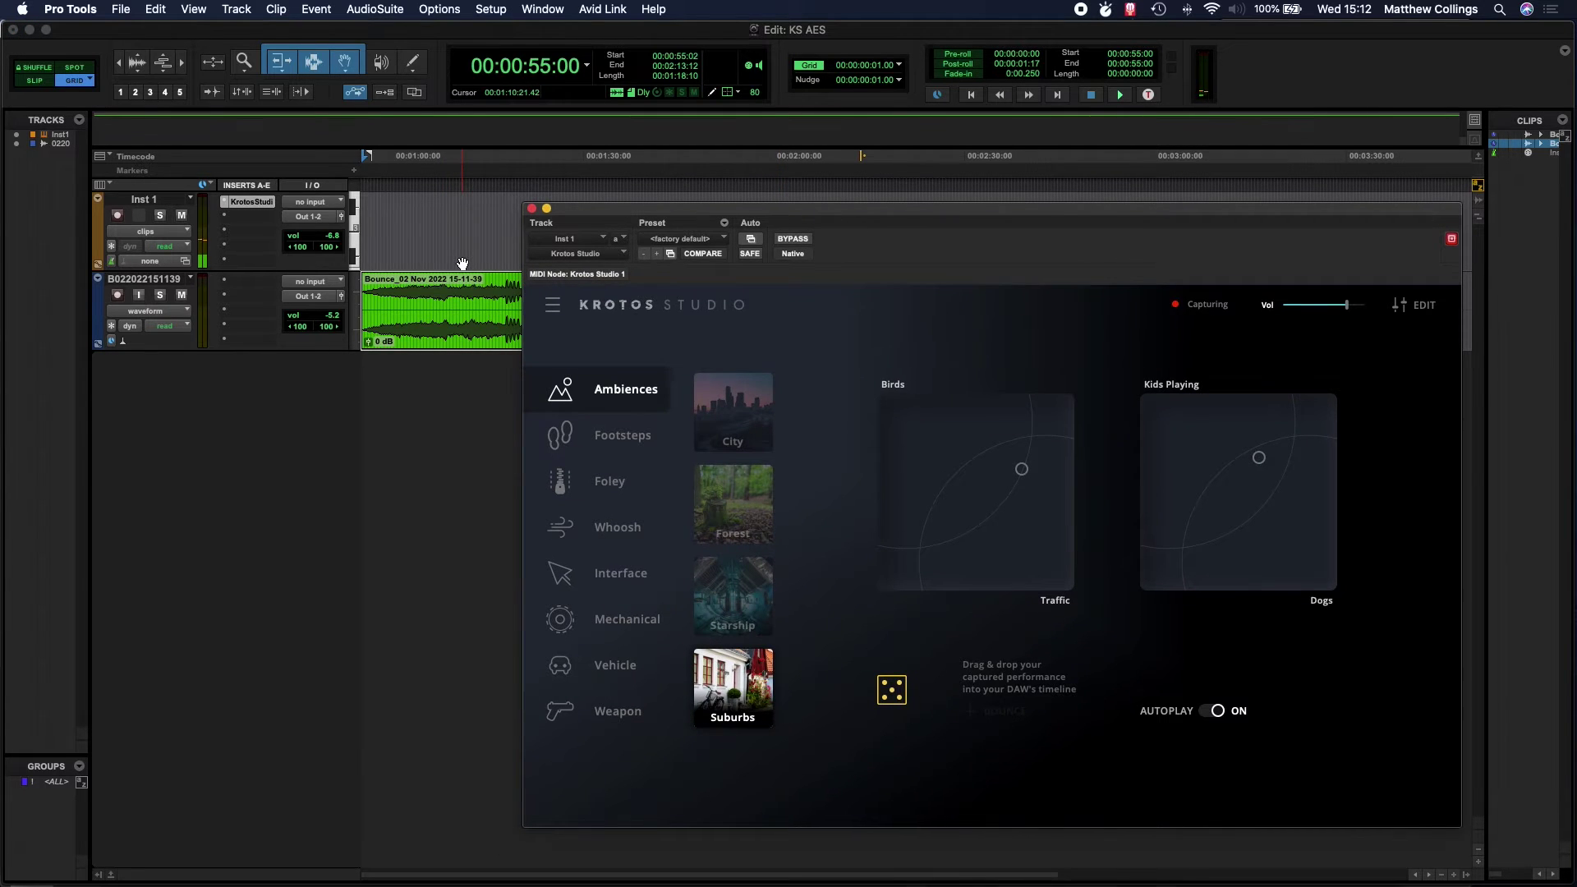
Add four new stereo audio tracks to the session
{"action": "key", "text": "super+shift+n"}
{"action": "type", "text": "4"}
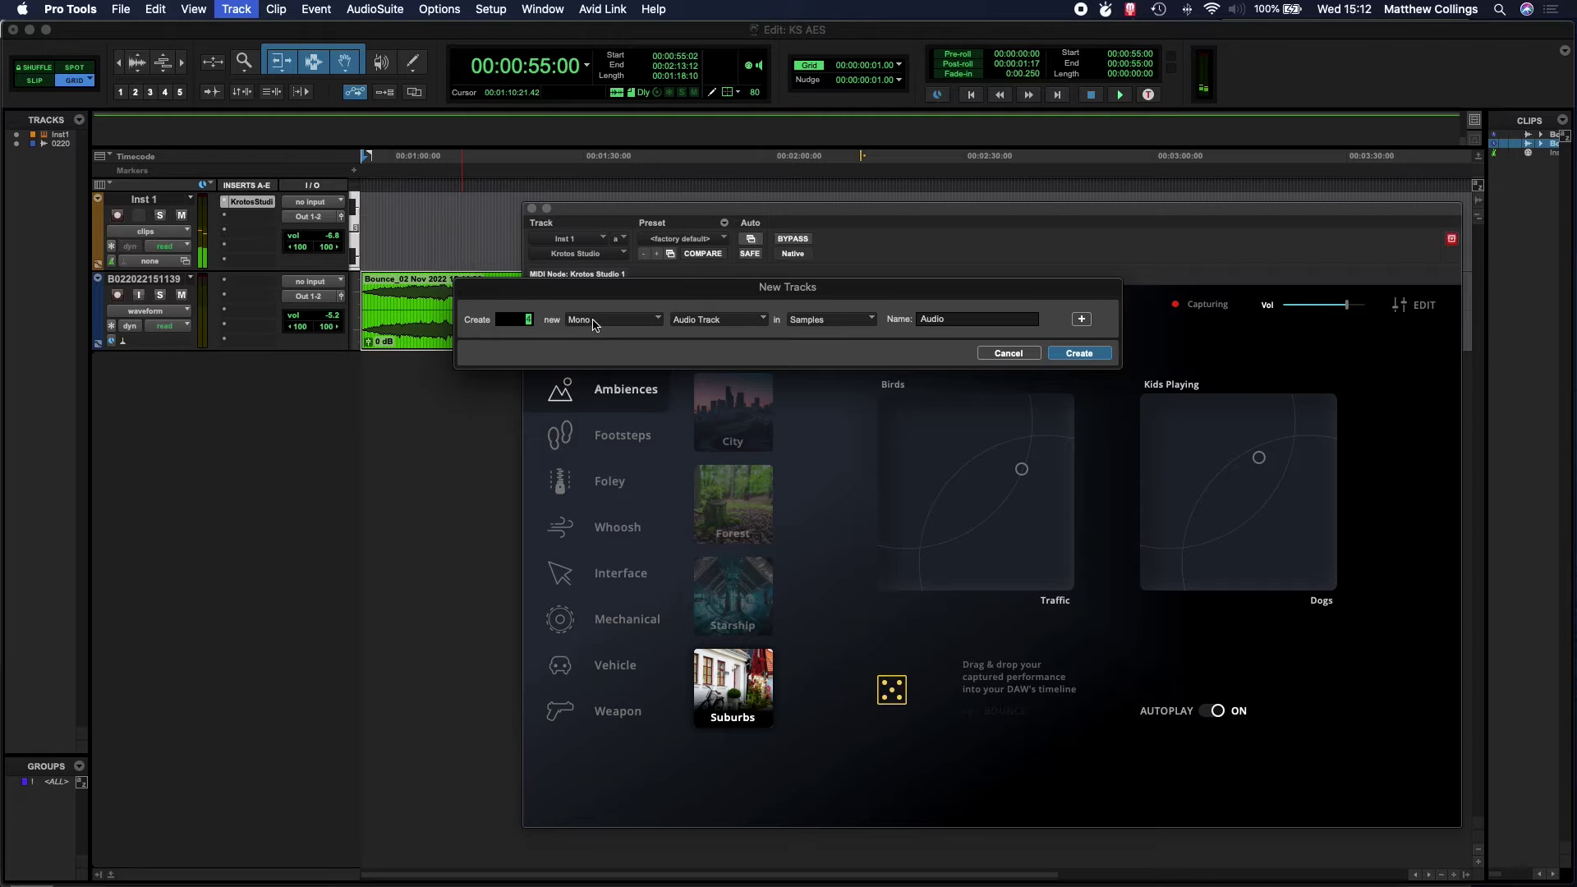
{"action": "left_click", "coordinate": [597, 325]}
{"action": "left_click", "coordinate": [601, 333]}
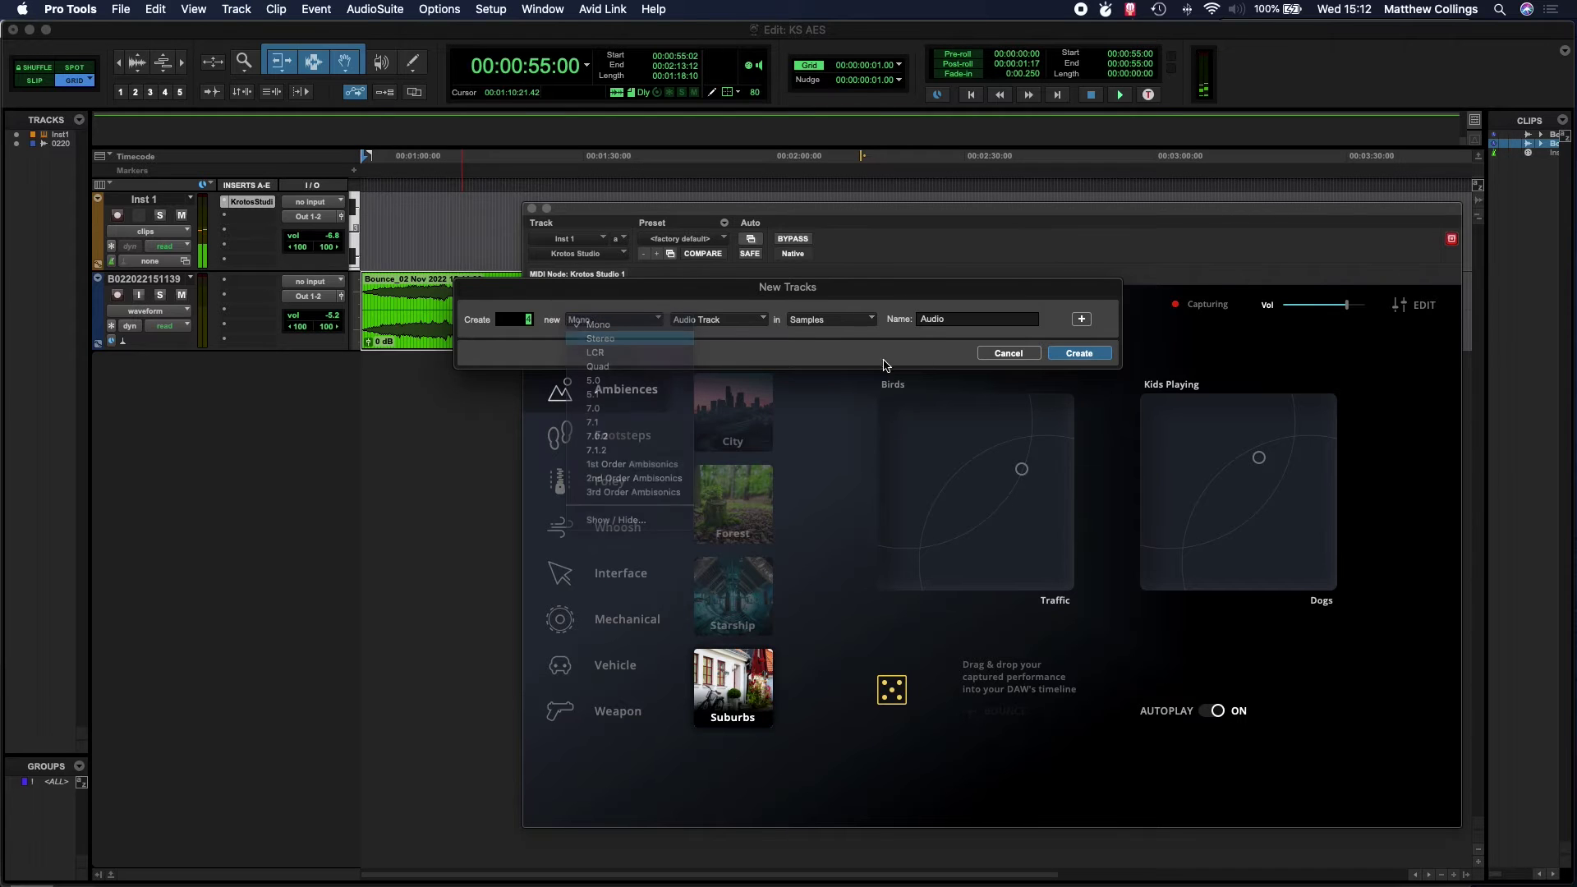
{"action": "left_click", "coordinate": [1069, 354]}
Set the inputs of Audio 1 and Audio 2 to Krotos CoreEngine1 and CoreEngine2
{"action": "left_click", "coordinate": [343, 366]}
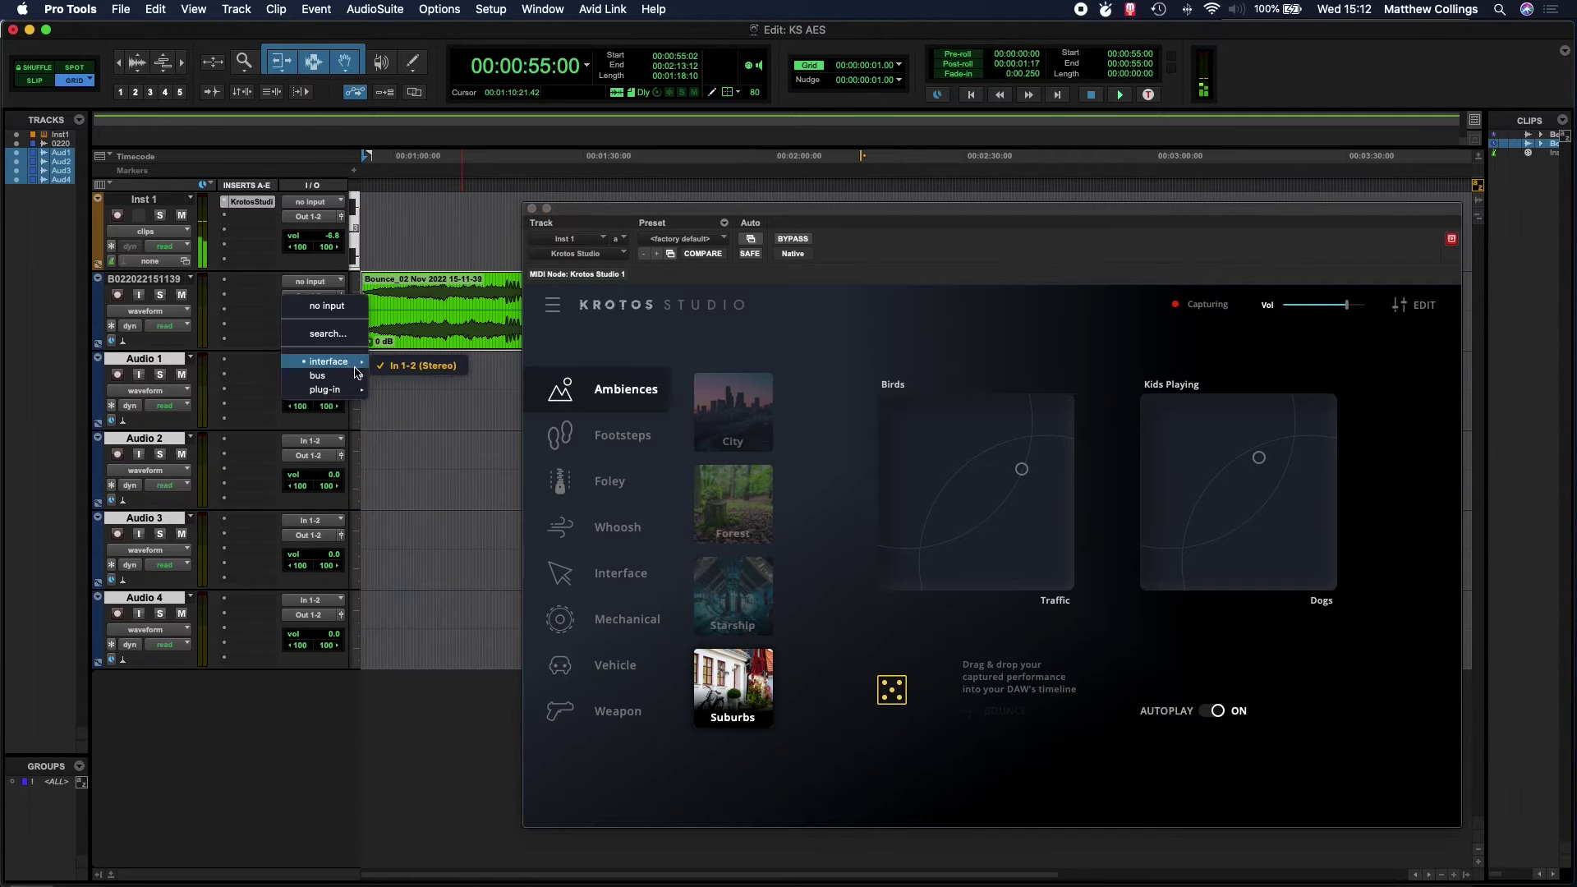
{"action": "mouse_move", "coordinate": [324, 389]}
{"action": "mouse_move", "coordinate": [493, 393]}
{"action": "left_click", "coordinate": [624, 395]}
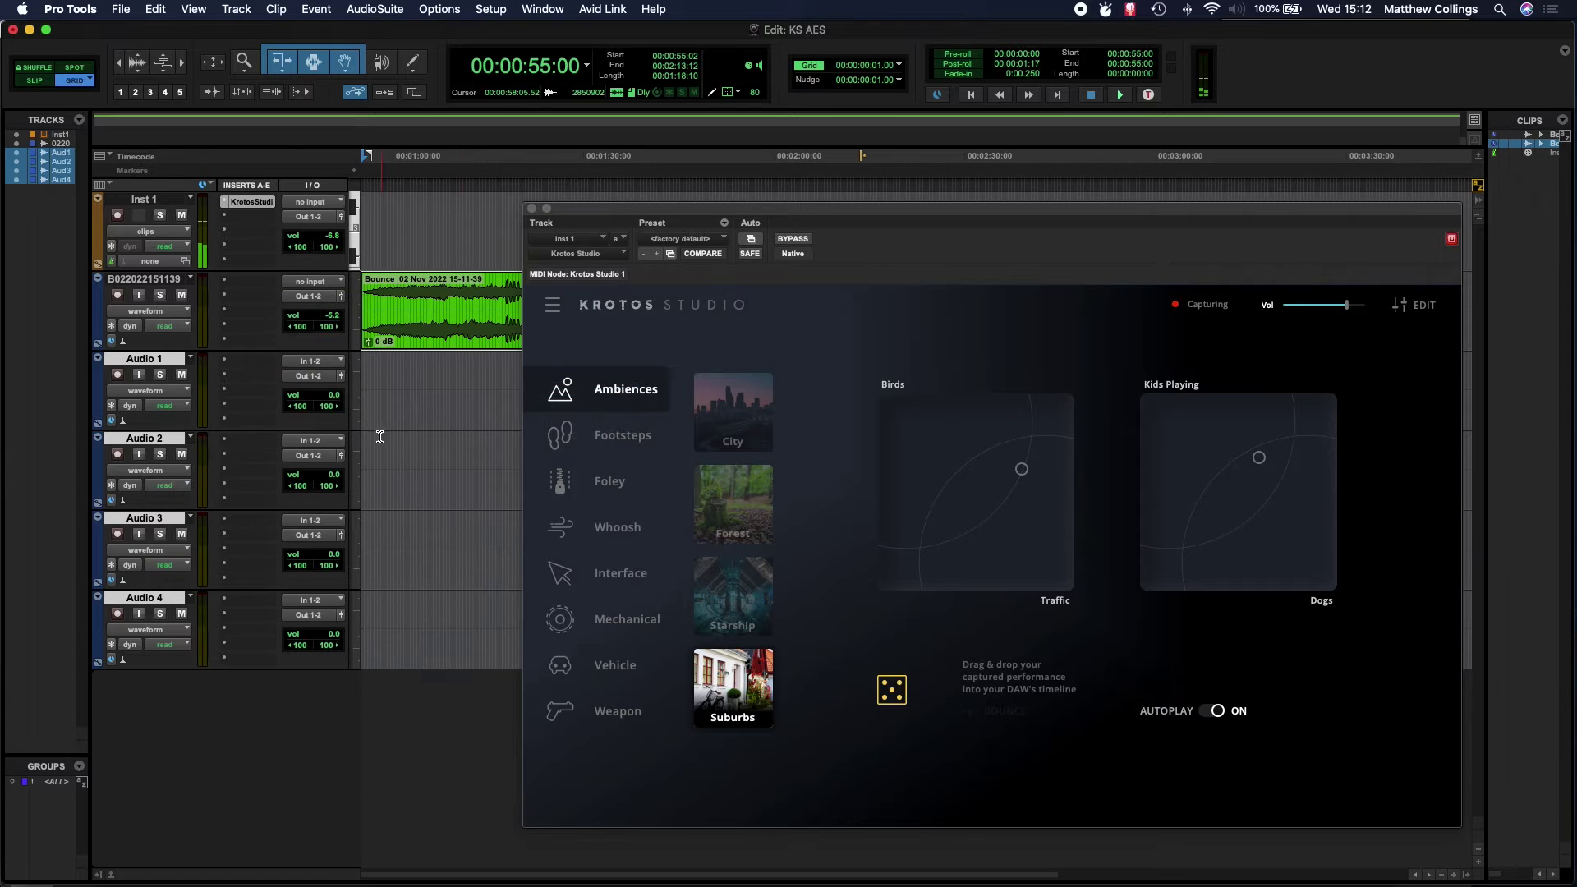
{"action": "left_click", "coordinate": [310, 440]}
{"action": "mouse_move", "coordinate": [353, 469]}
{"action": "mouse_move", "coordinate": [493, 474]}
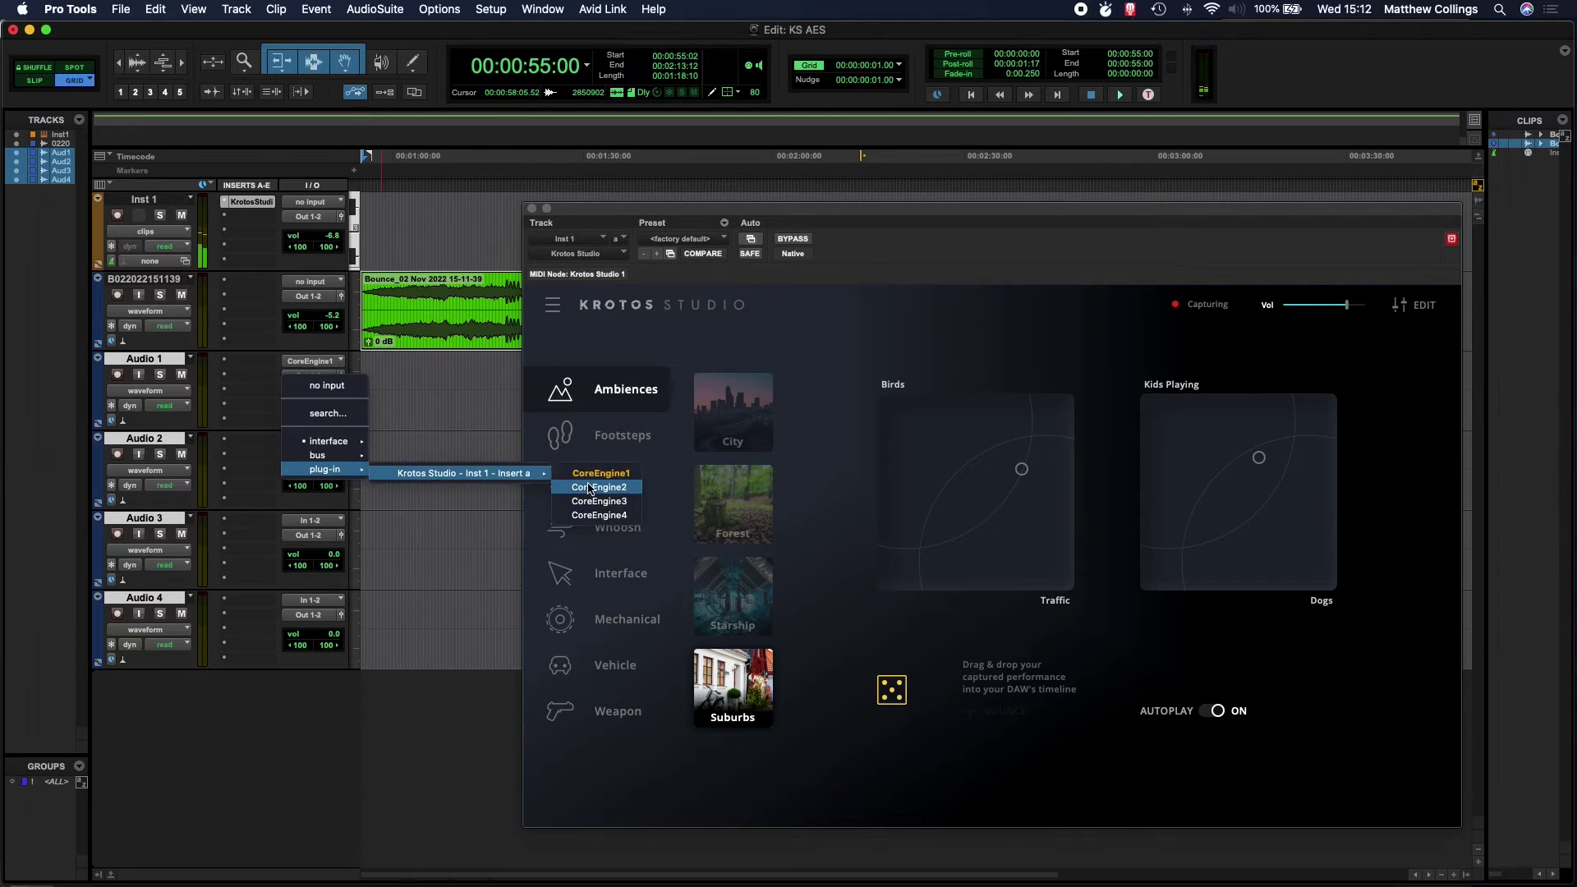
{"action": "left_click", "coordinate": [592, 490]}
Set the inputs of Audio 3 and Audio 4 to Krotos CoreEngine3 and CoreEngine4
{"action": "left_click", "coordinate": [340, 521]}
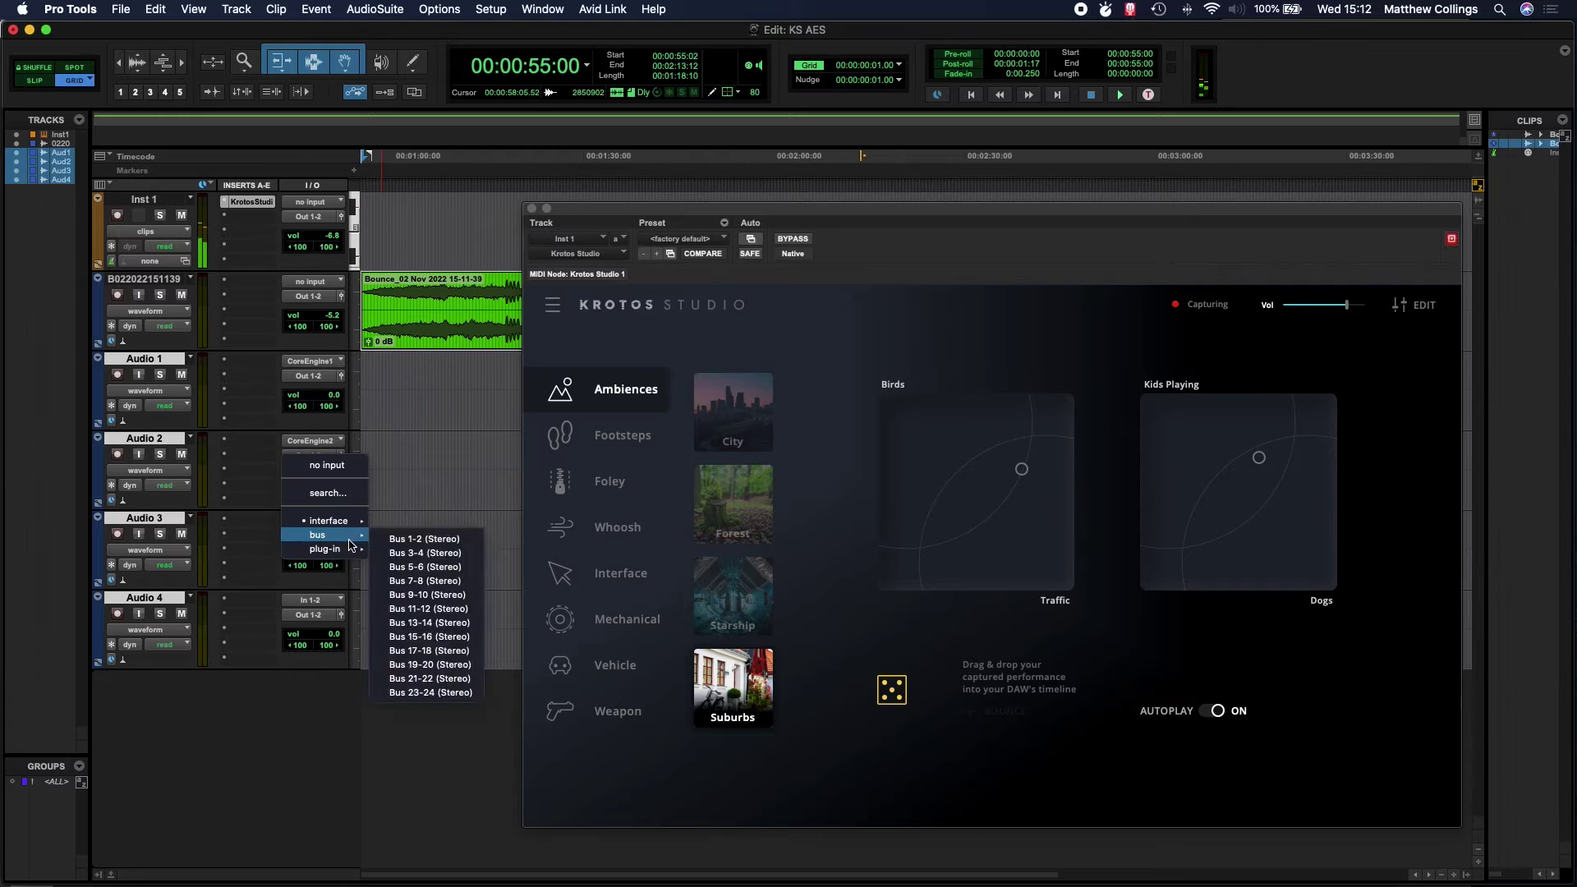
{"action": "mouse_move", "coordinate": [356, 550]}
{"action": "mouse_move", "coordinate": [509, 554]}
{"action": "left_click", "coordinate": [609, 584]}
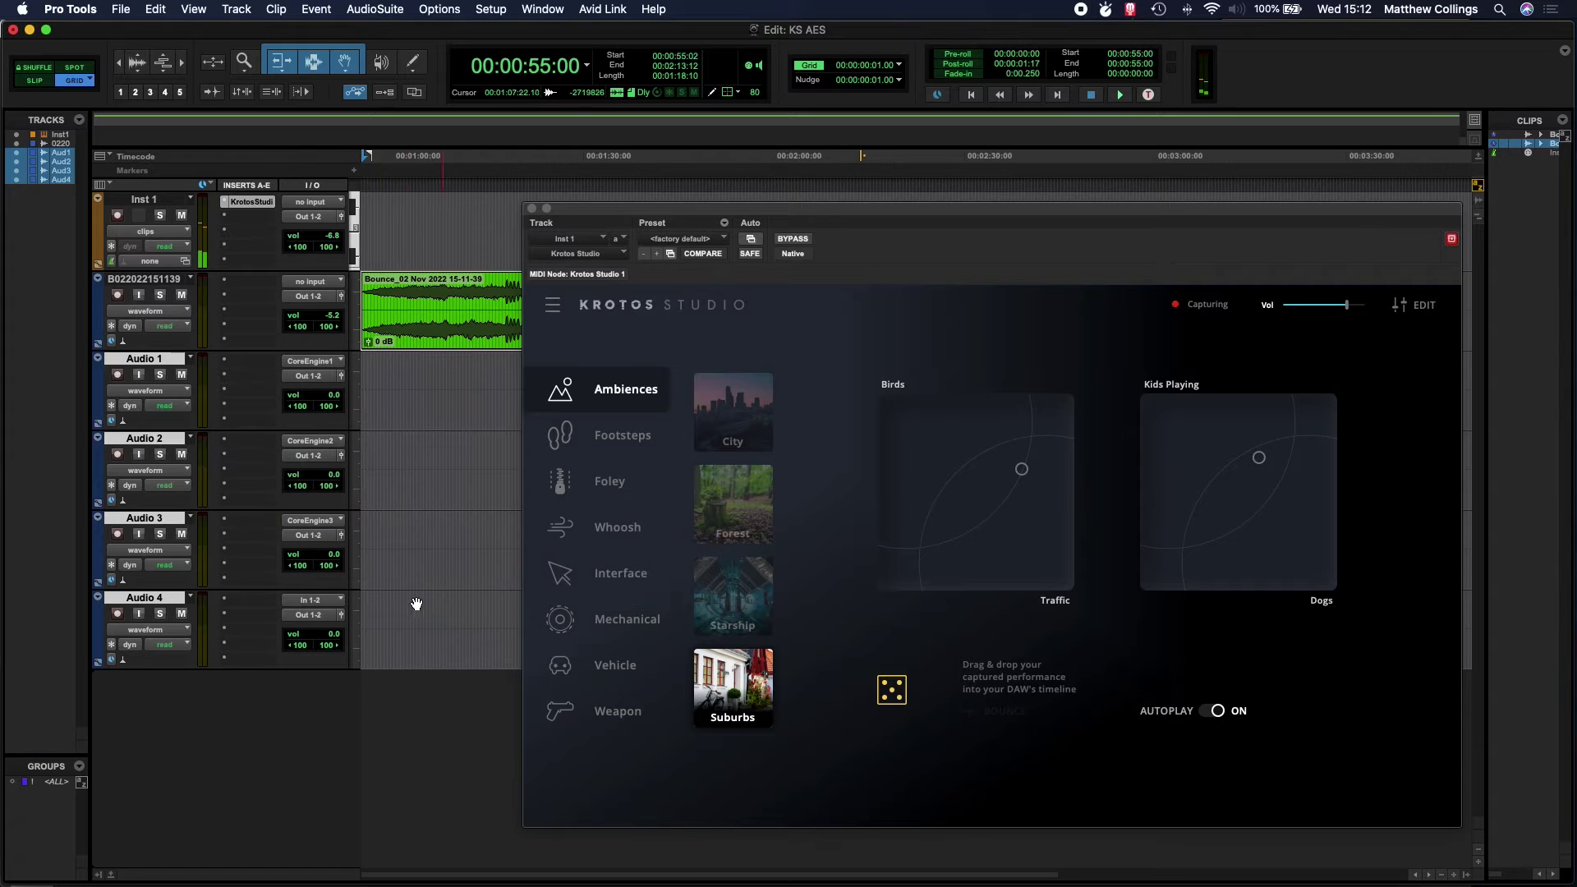
{"action": "left_click", "coordinate": [342, 604]}
{"action": "mouse_move", "coordinate": [349, 629]}
{"action": "mouse_move", "coordinate": [464, 634]}
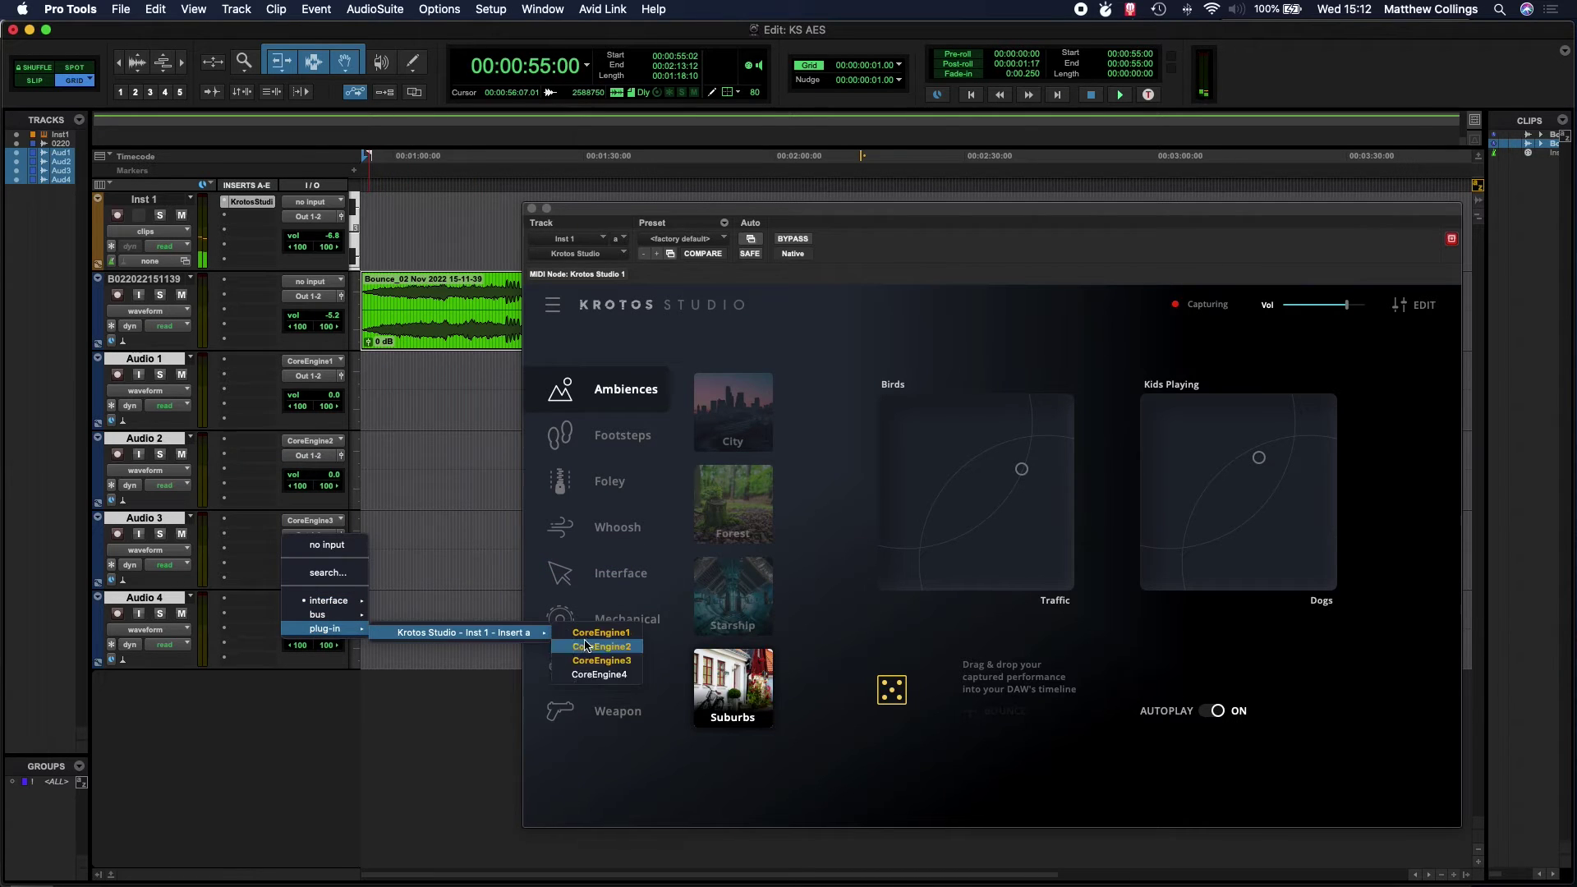
{"action": "left_click", "coordinate": [587, 674]}
Record-arm Audio 1 through Audio 4
{"action": "left_click", "coordinate": [117, 374]}
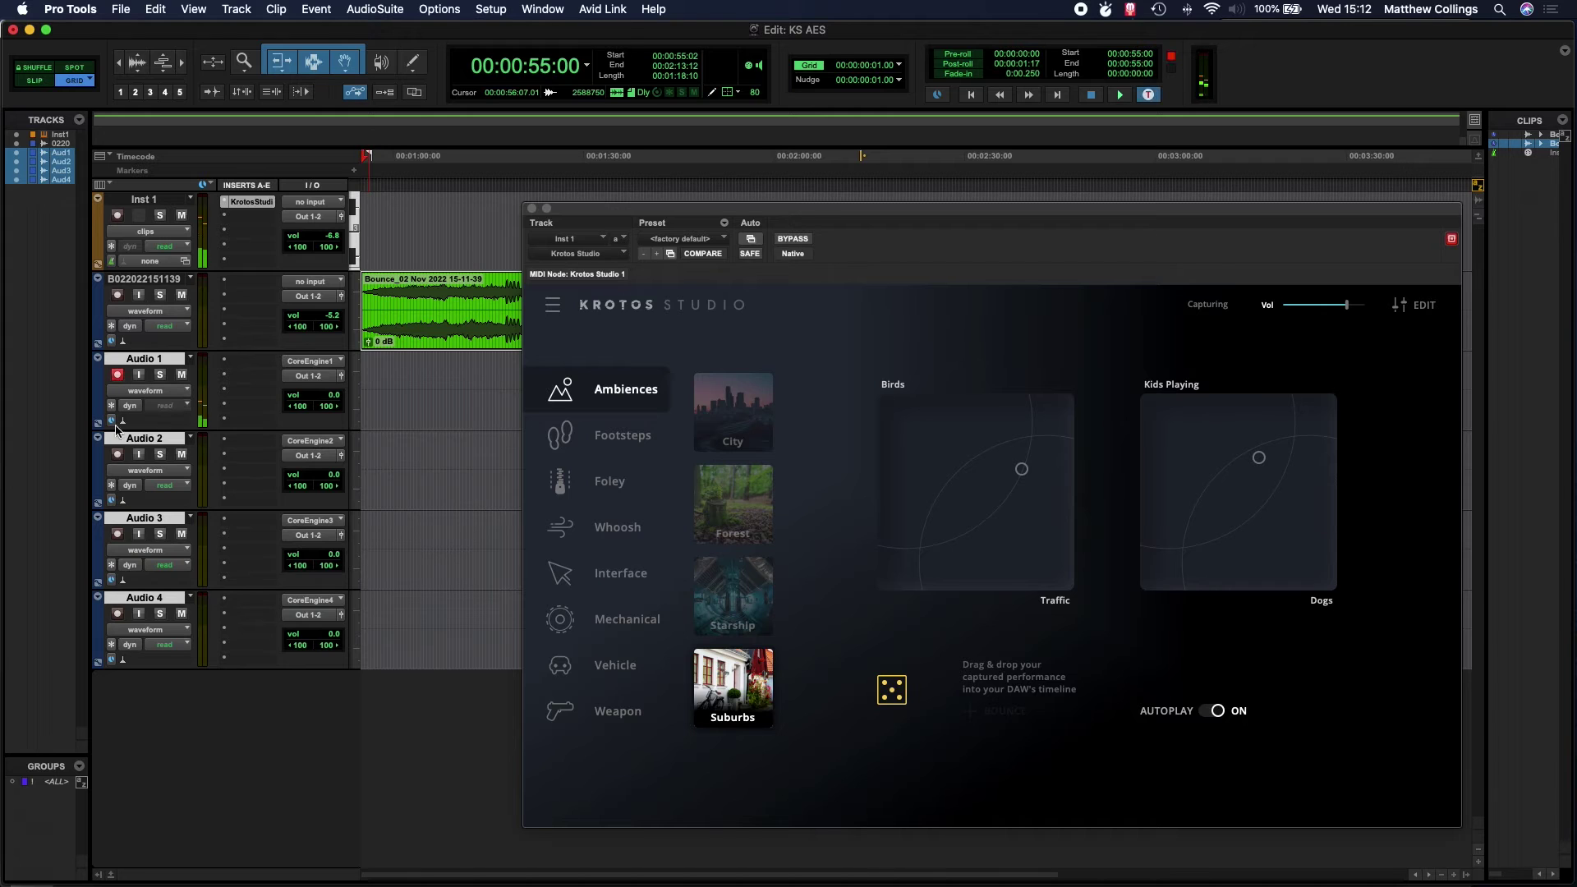
{"action": "left_click", "coordinate": [118, 454]}
{"action": "left_click", "coordinate": [117, 534]}
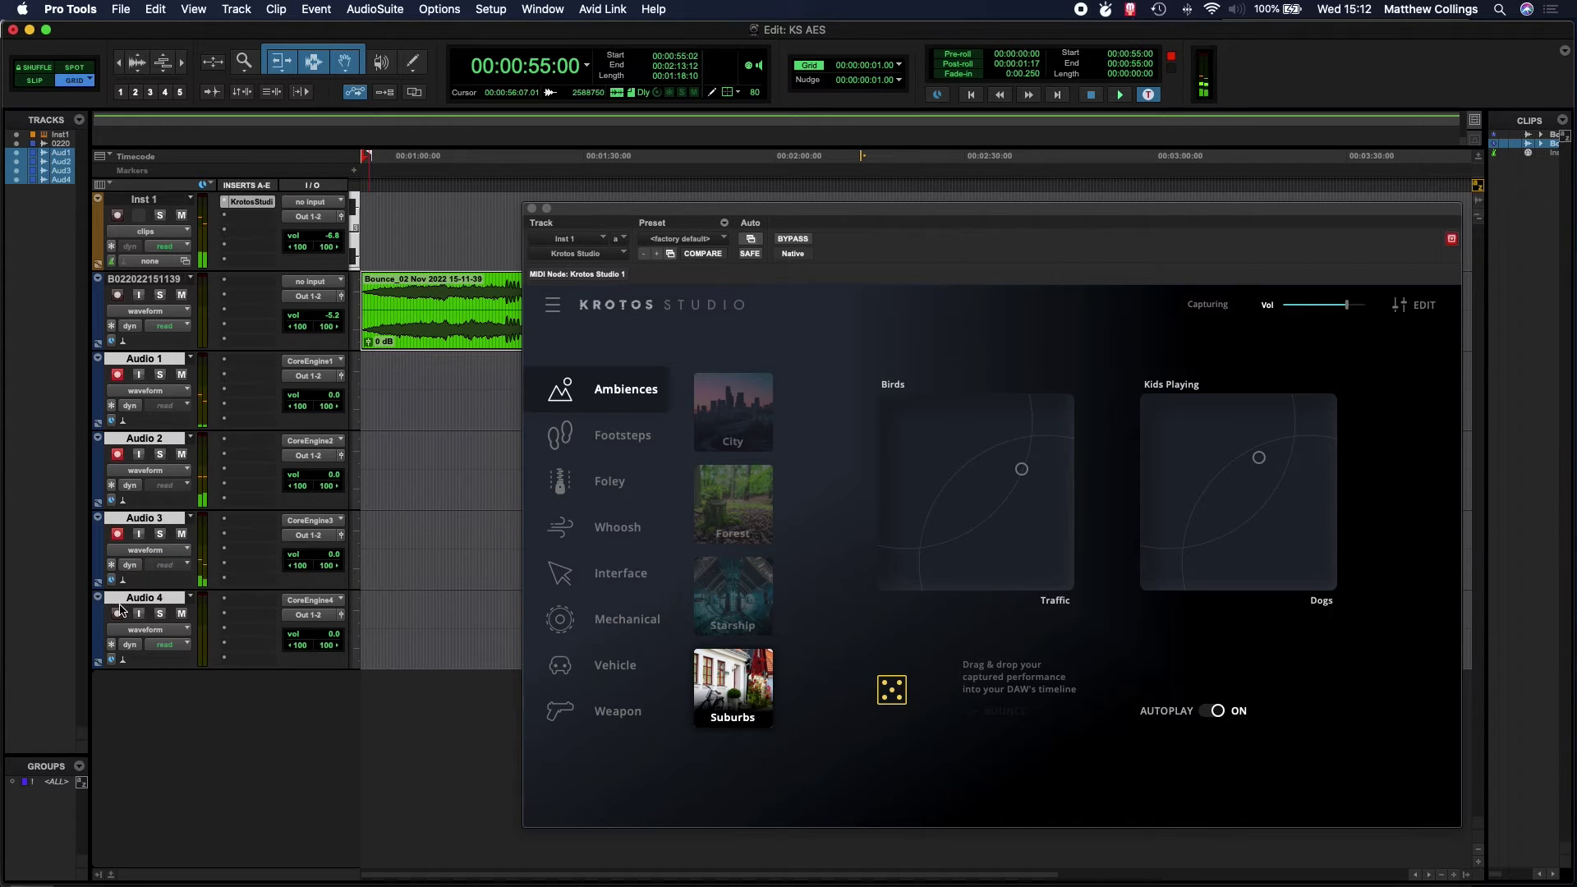
{"action": "left_click", "coordinate": [117, 613]}
Remove the bounced City clip and record the Suburbs performance, adjusting the Birds and Kids Playing blends
{"action": "key", "text": "super+z"}
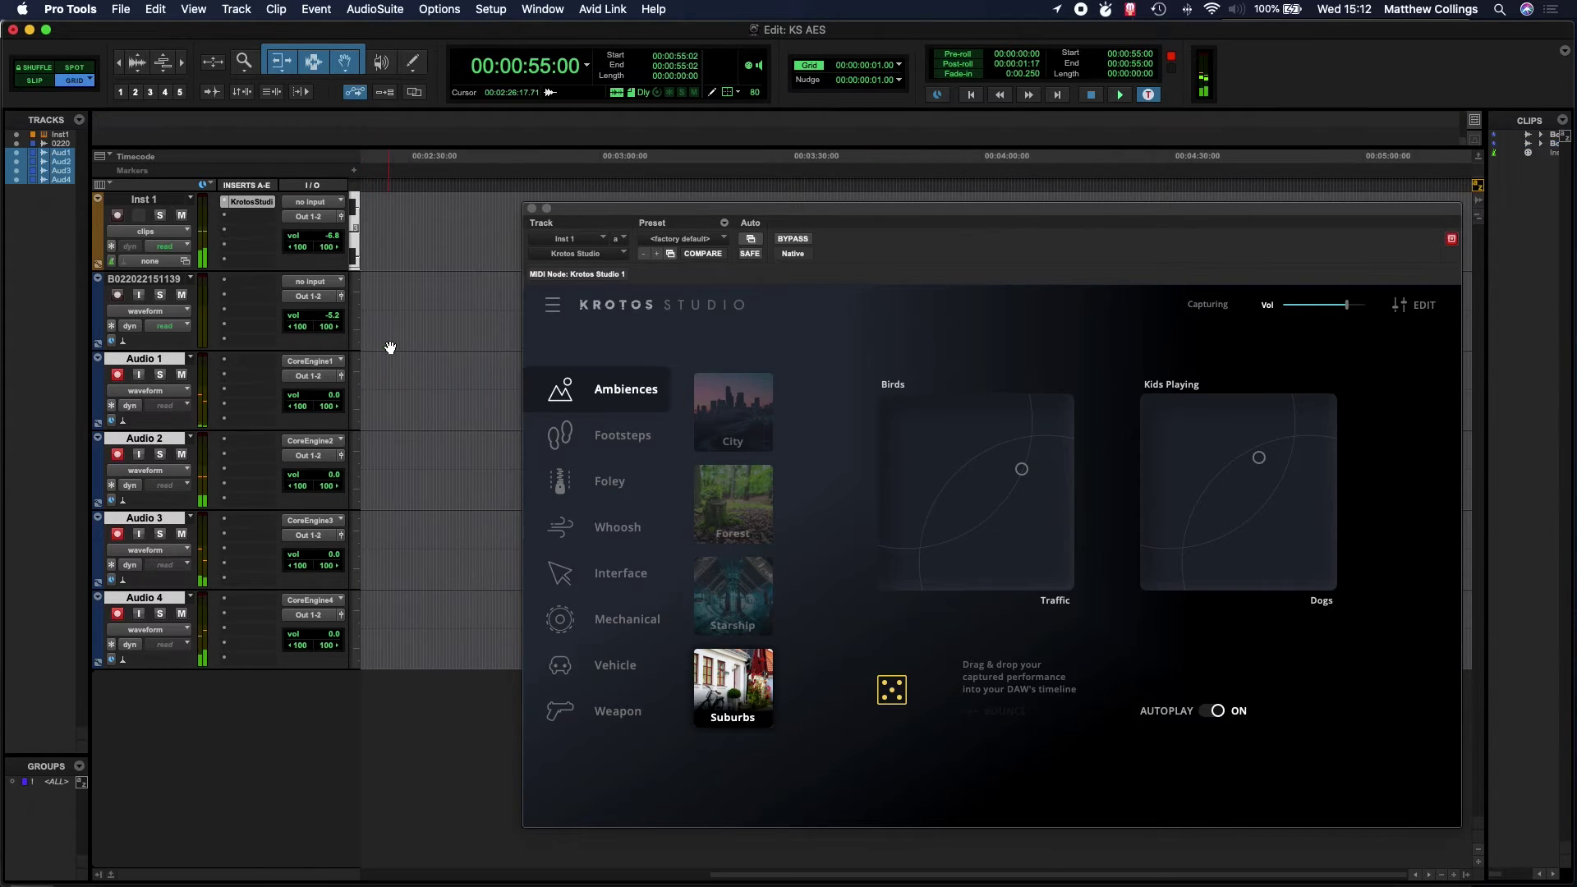
{"action": "left_click", "coordinate": [1119, 94]}
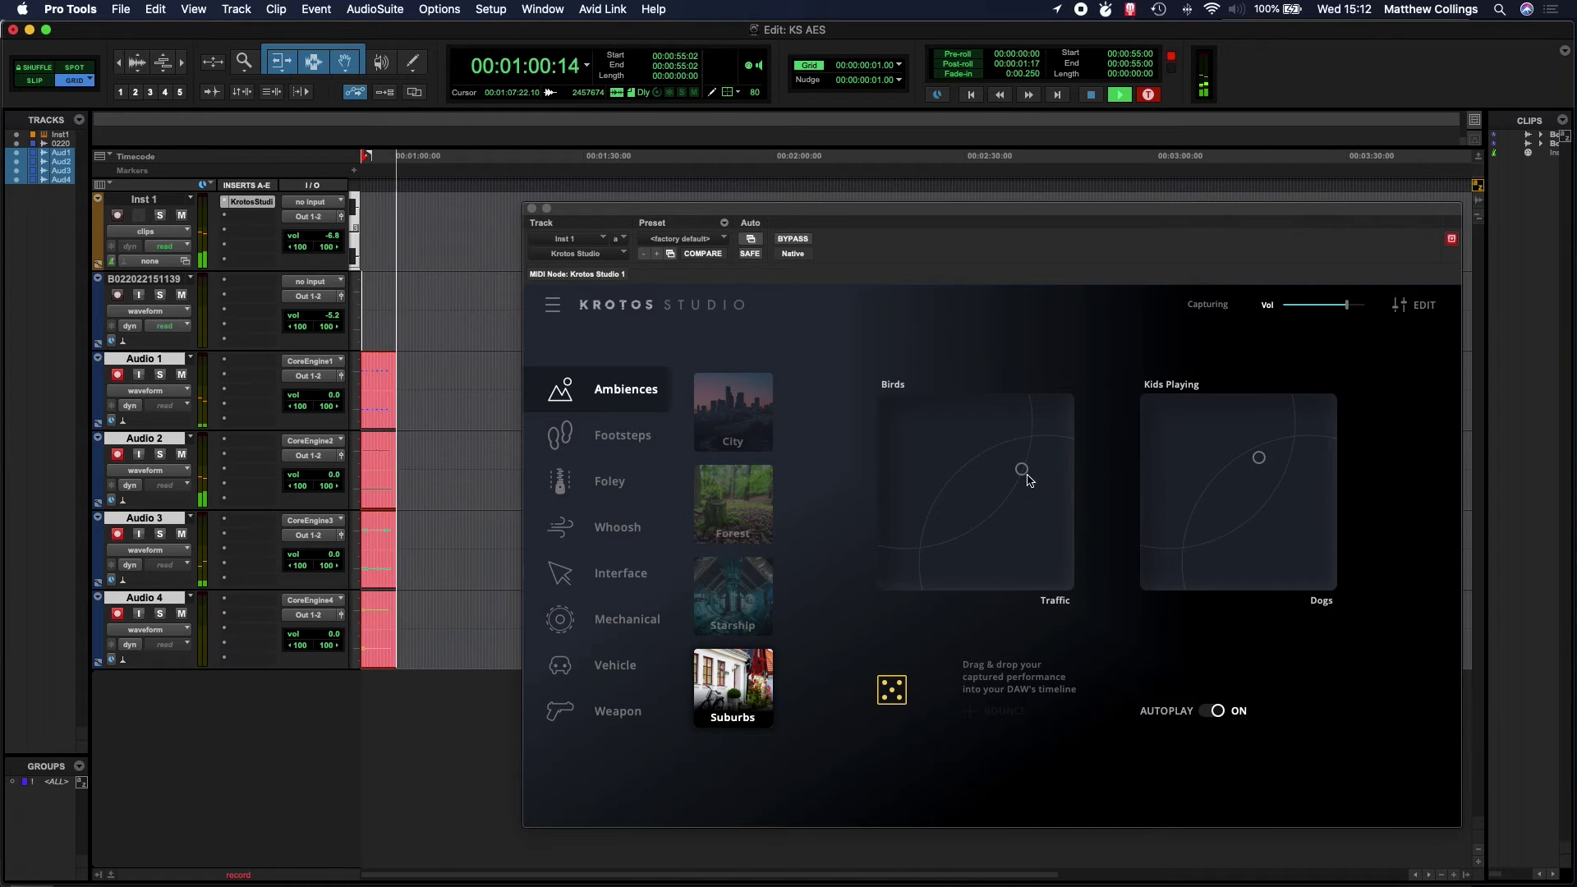
{"action": "left_click_drag", "start_coordinate": [1021, 469], "coordinate": [1023, 505]}
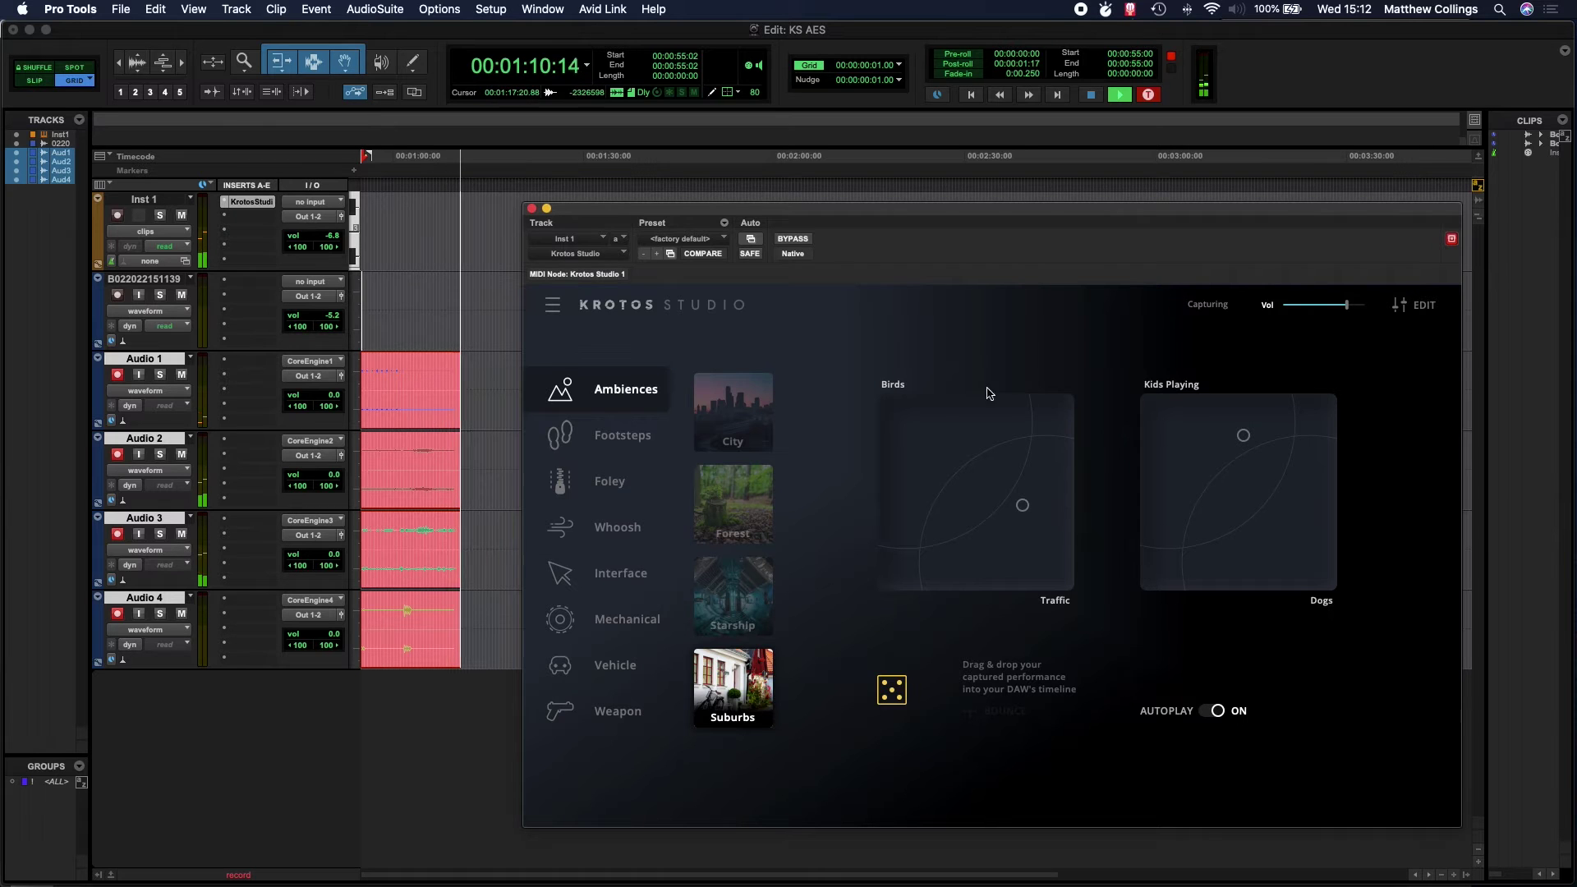
{"action": "mouse_move", "coordinate": [1243, 435]}
{"action": "left_mouse_down"}
{"action": "mouse_move", "coordinate": [1212, 426]}
{"action": "mouse_move", "coordinate": [1262, 478]}
{"action": "left_mouse_up"}
{"action": "left_click_drag", "start_coordinate": [972, 220], "coordinate": [1045, 233]}
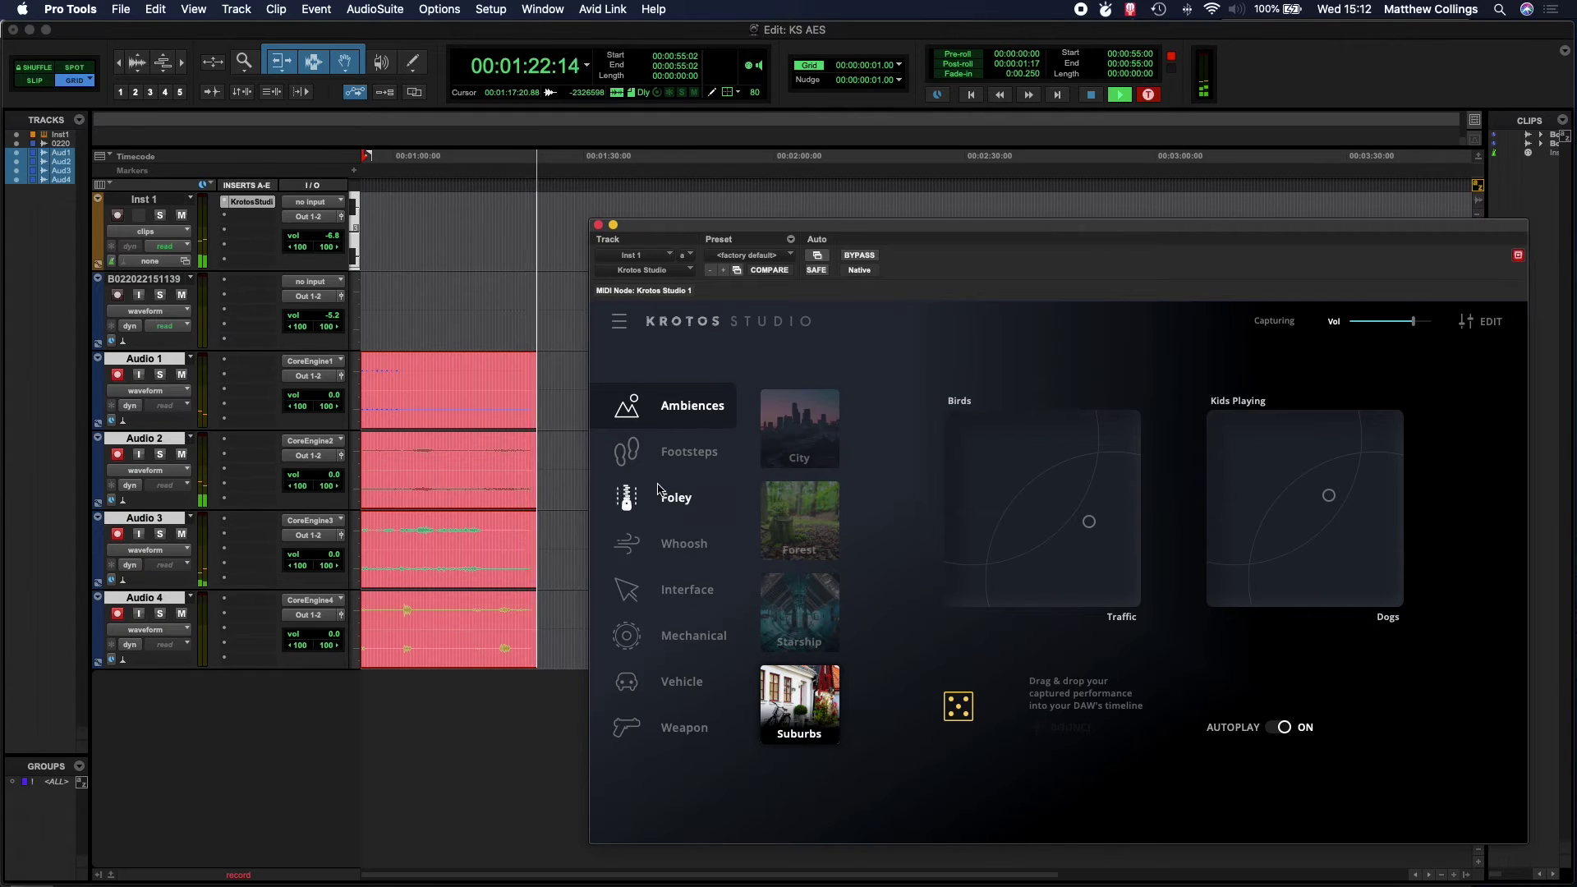
Turn Autoplay off and stop recording, leaving finished clips on Audio 1–4
{"action": "left_click", "coordinate": [1230, 728]}
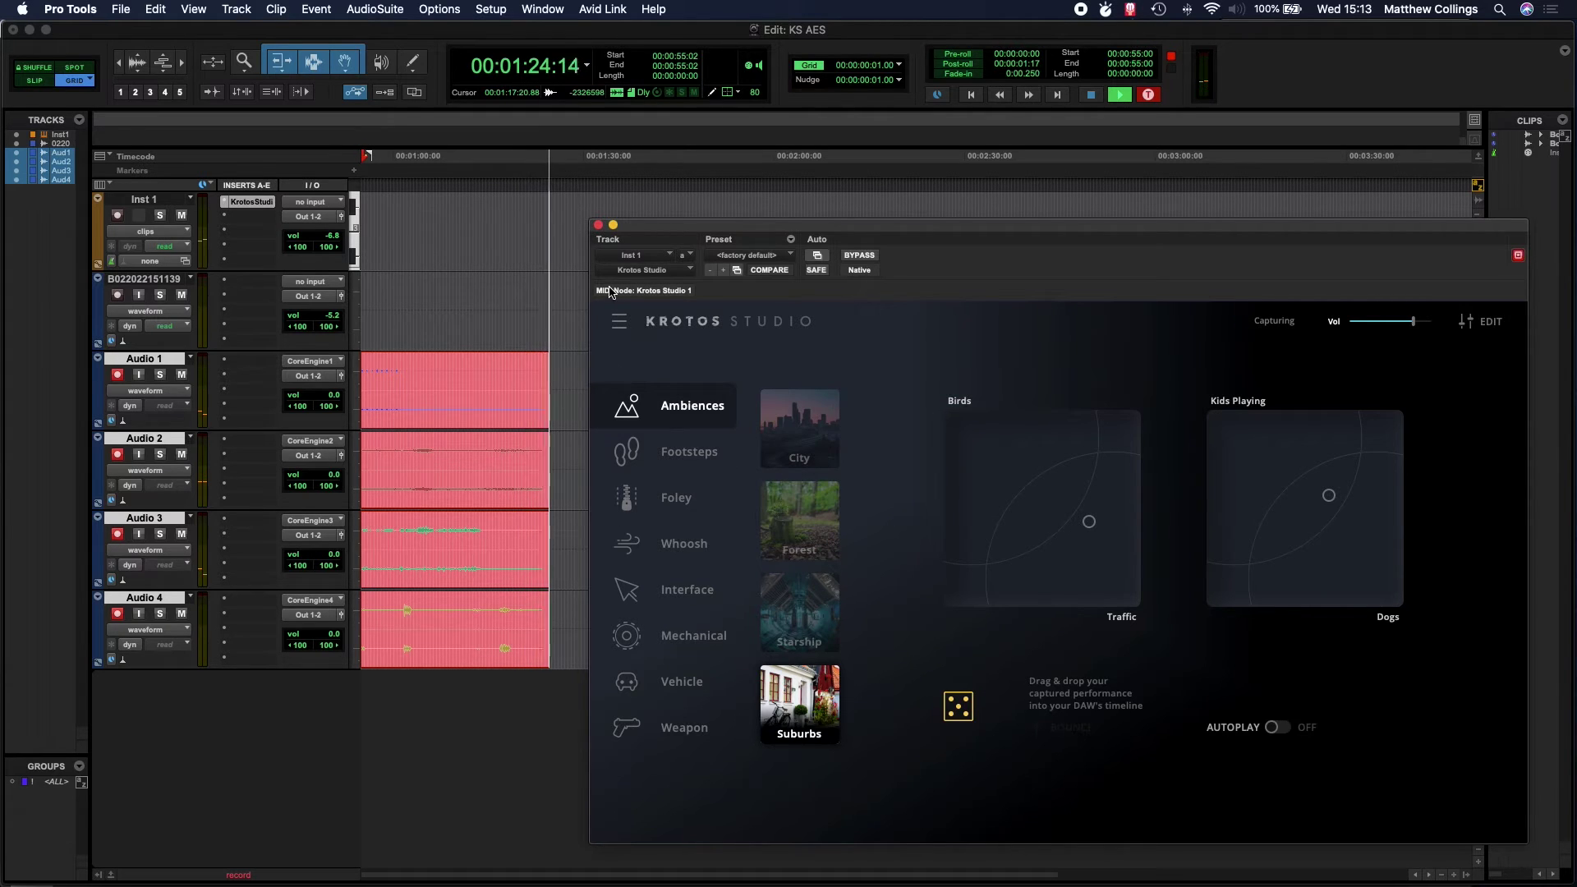
{"action": "key", "text": "space"}
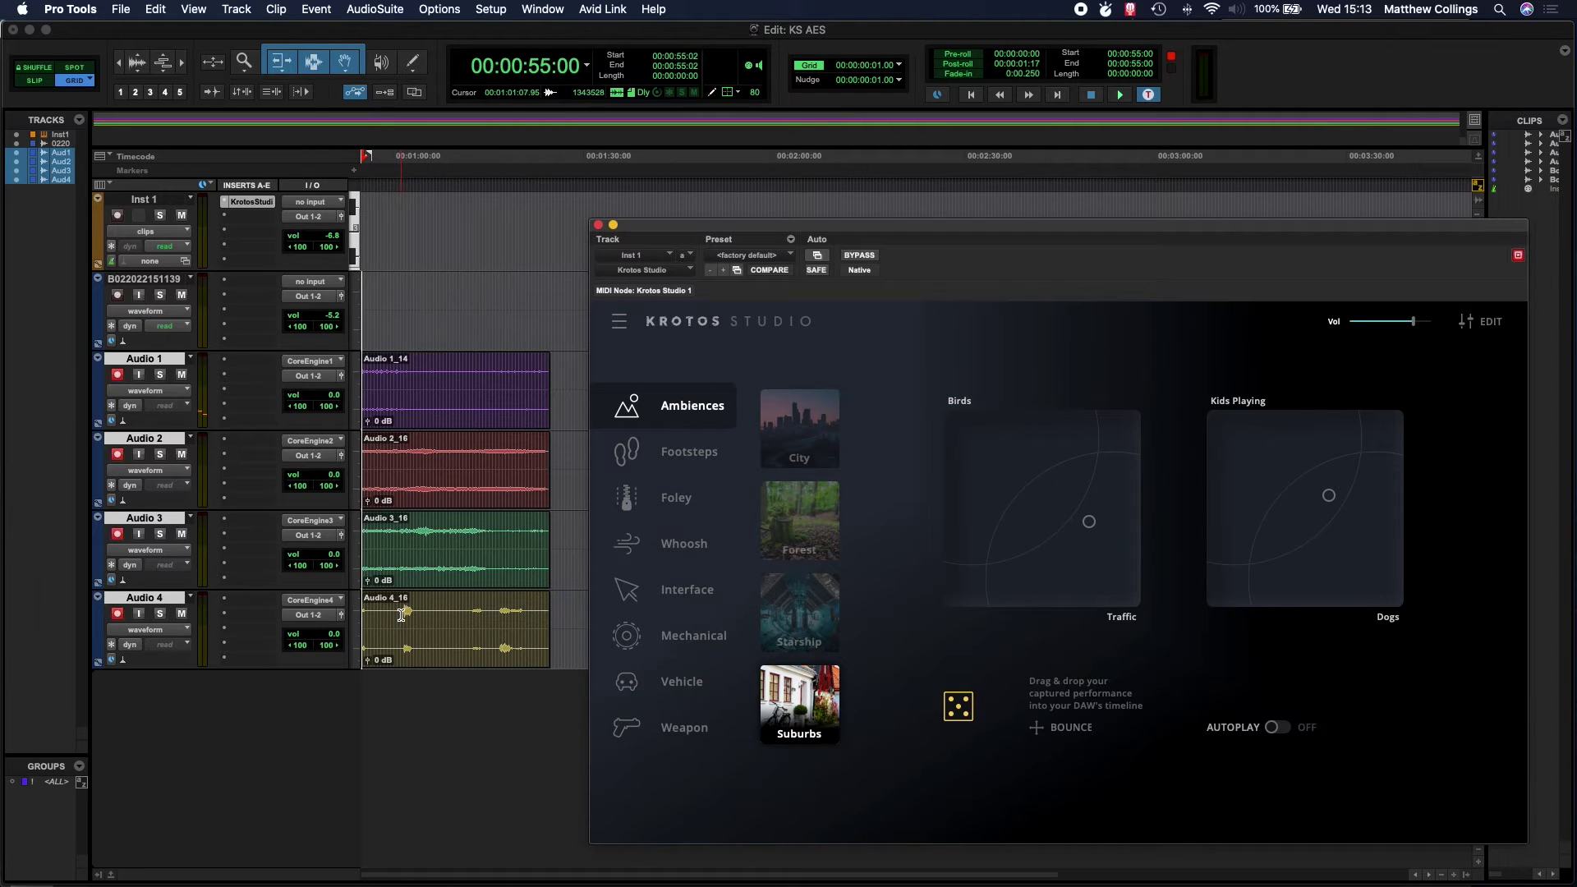
{"action": "left_click_drag", "start_coordinate": [402, 611], "coordinate": [419, 617]}
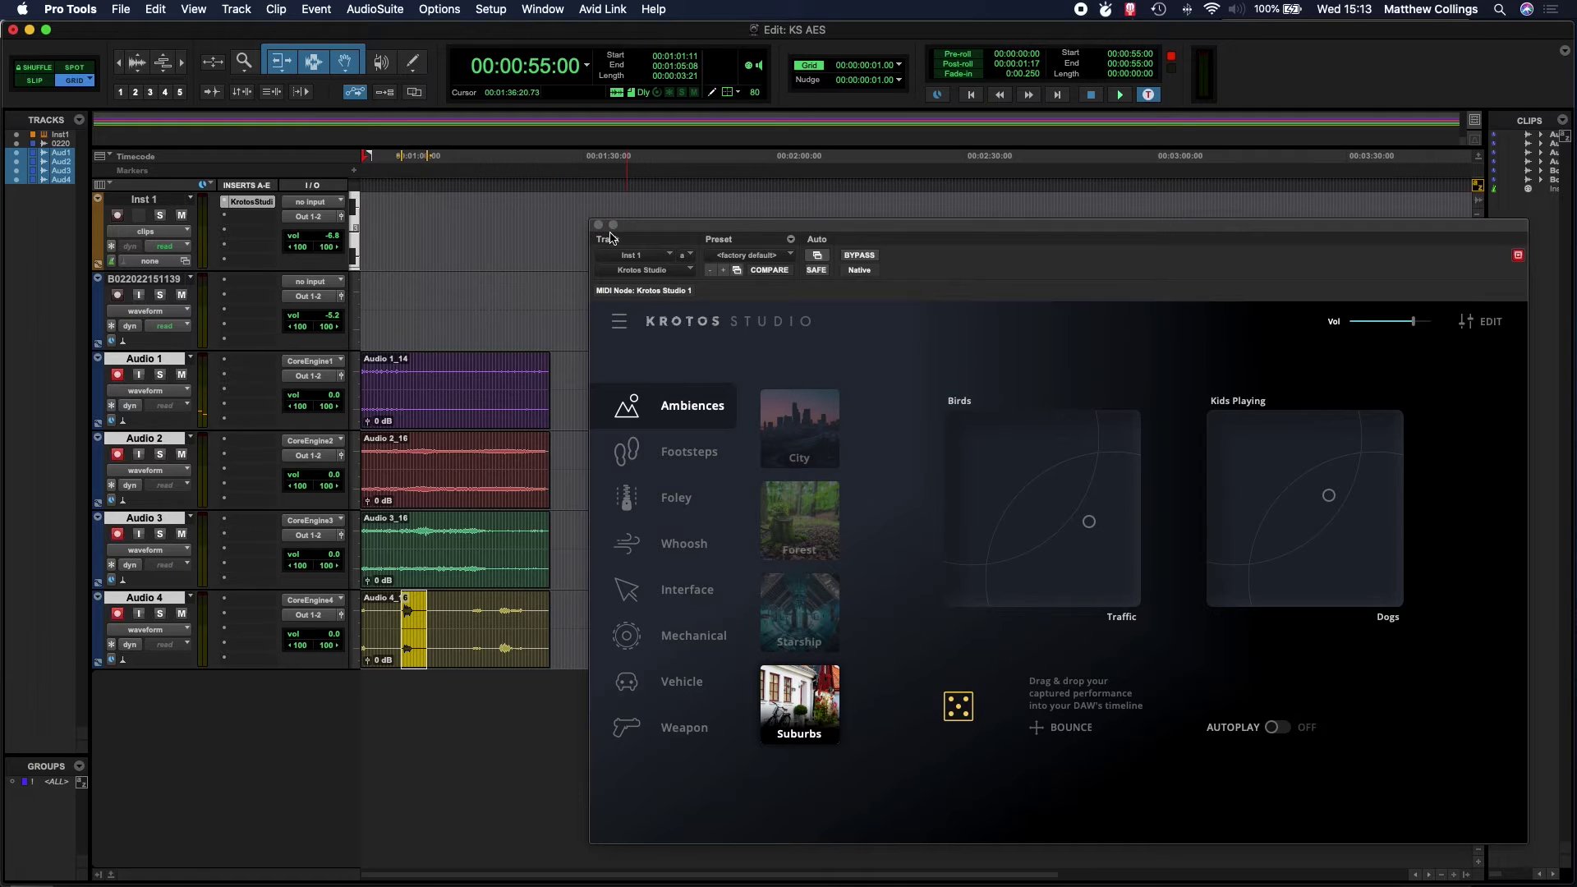
{"action": "left_click", "coordinate": [563, 556]}
Close Krotos Studio and set Inst 1's insert slot to no insert
{"action": "left_click", "coordinate": [598, 224]}
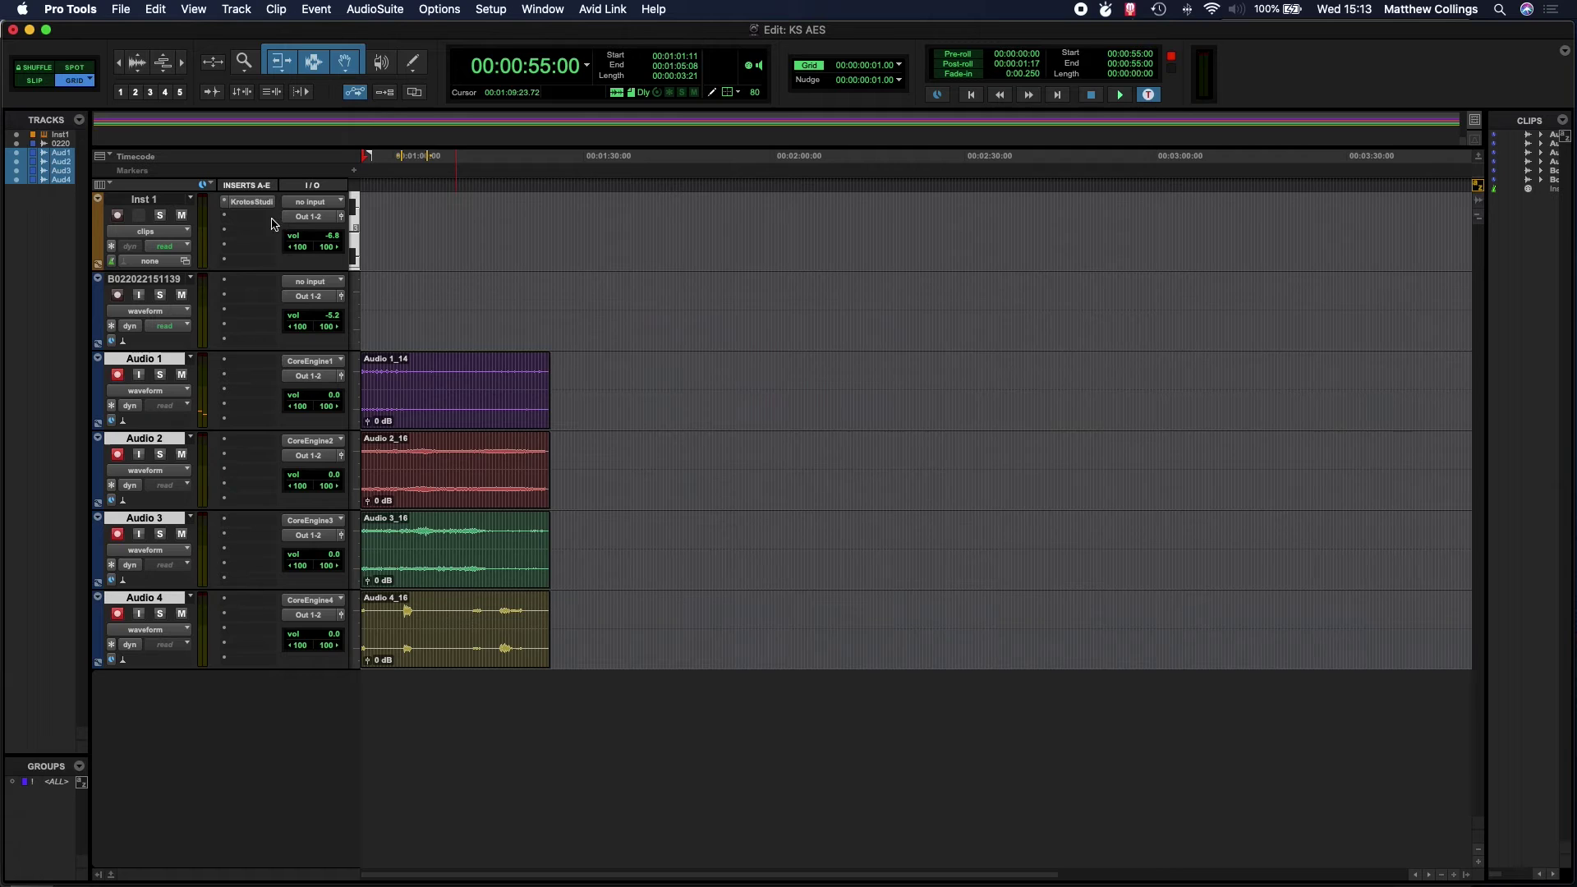
{"action": "left_click", "coordinate": [223, 203]}
{"action": "left_click", "coordinate": [291, 146]}
{"action": "left_click", "coordinate": [638, 270]}
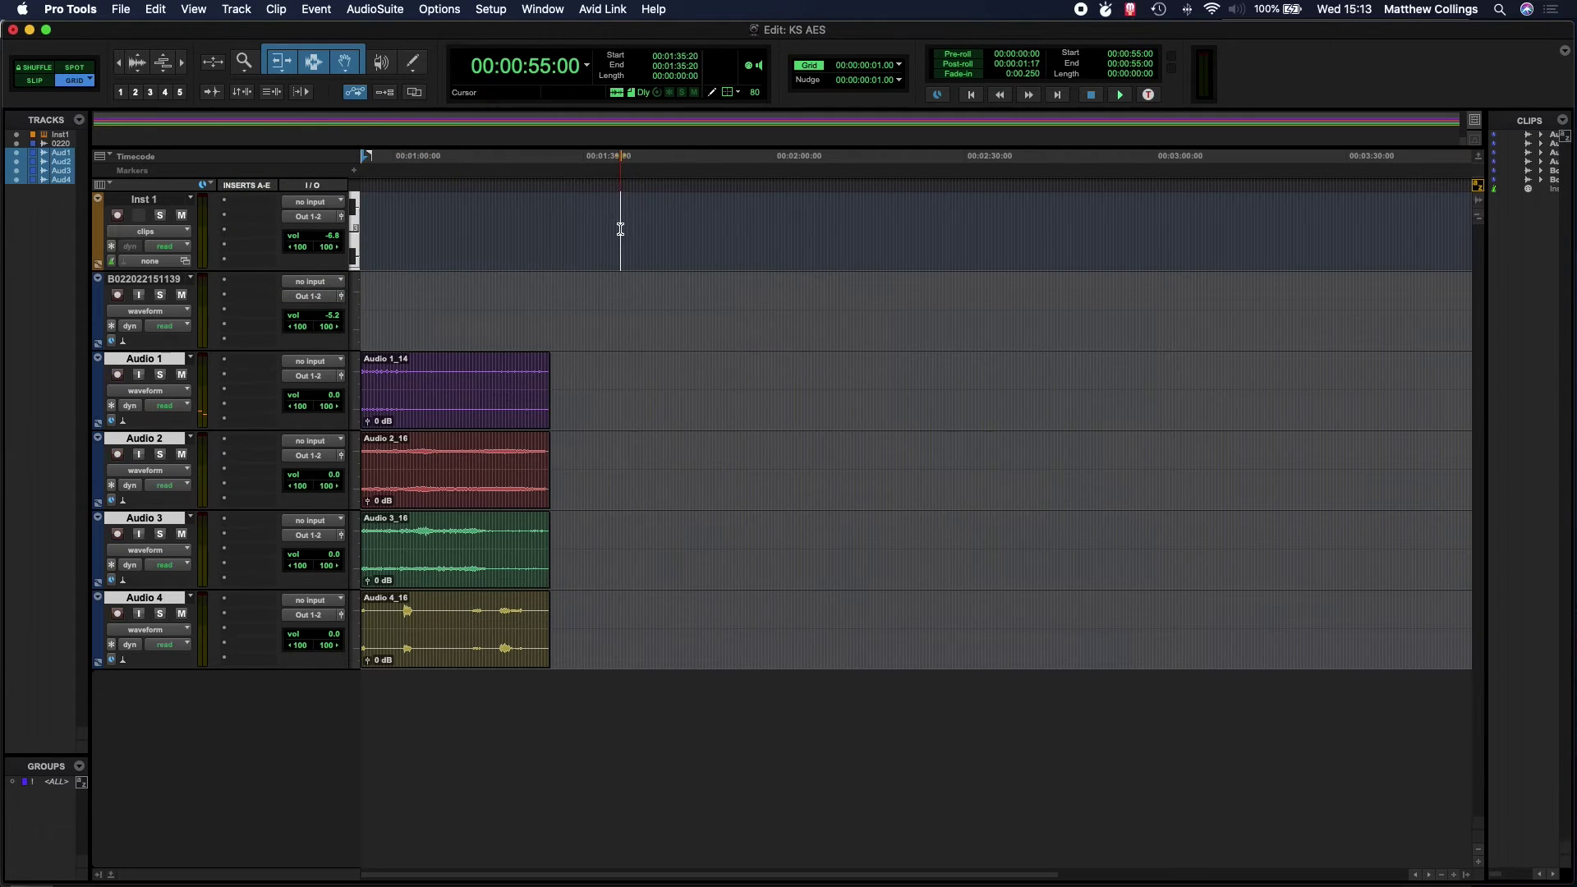
{"action": "left_click_drag", "start_coordinate": [608, 302], "coordinate": [825, 300]}
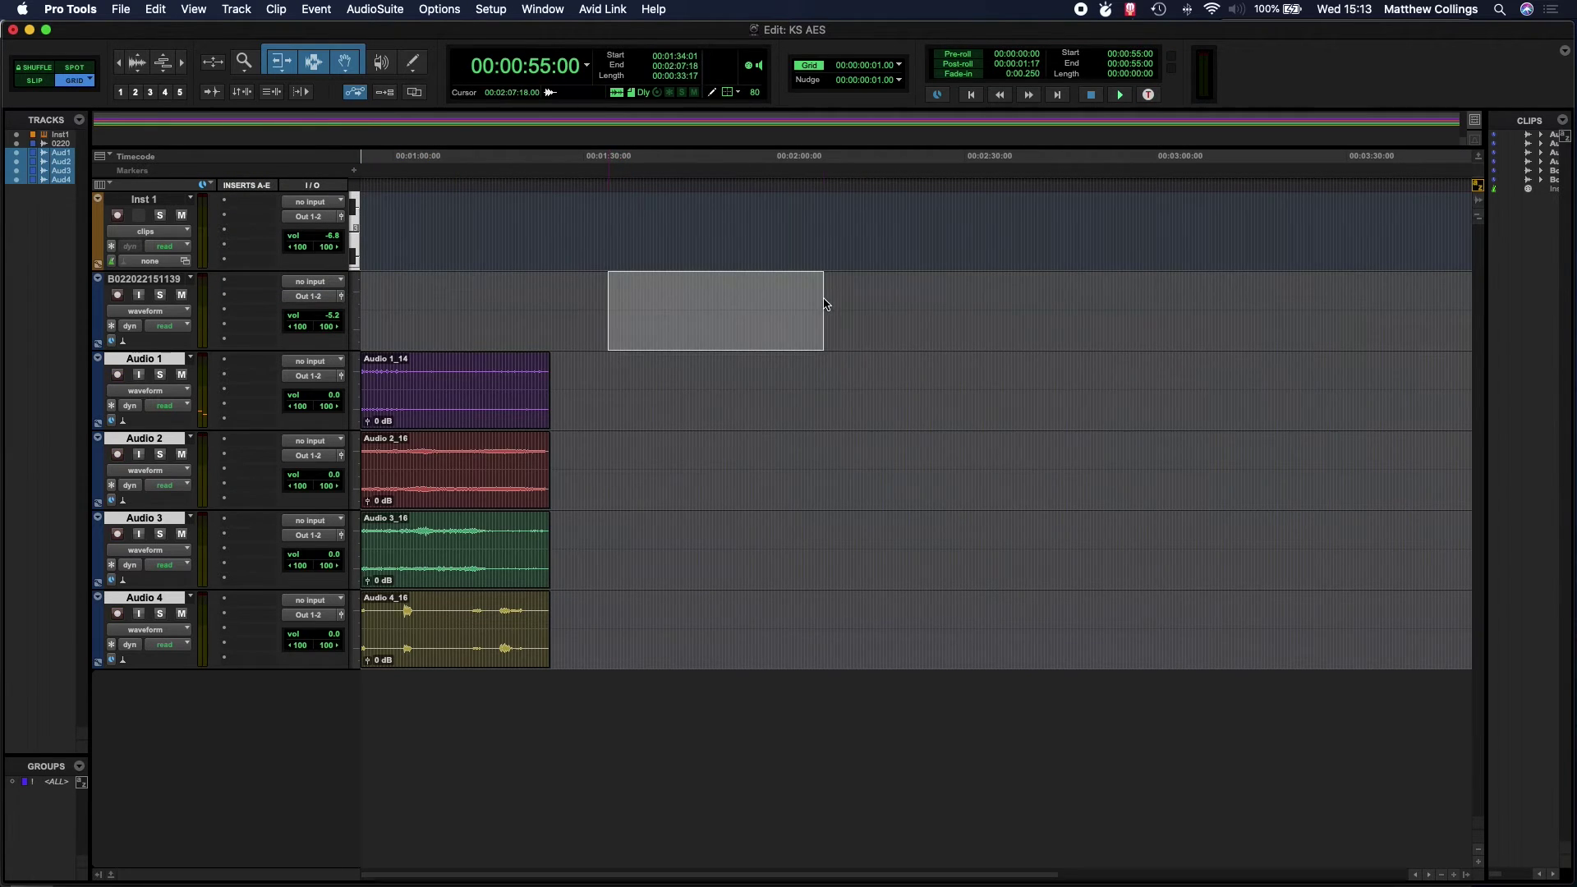
{"action": "left_click", "coordinate": [390, 11]}
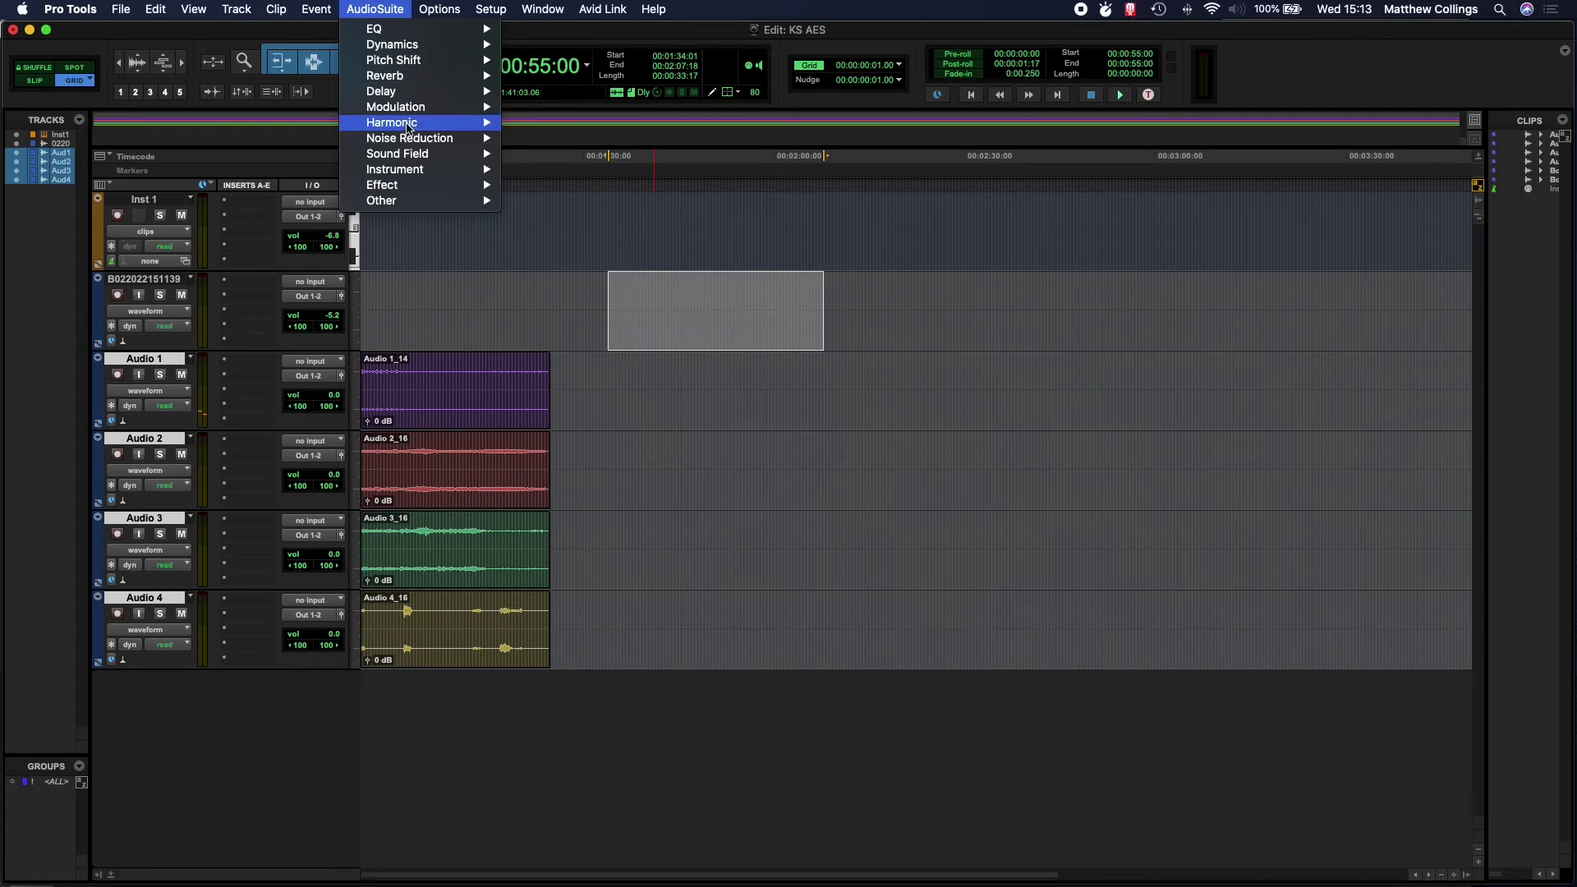
{"action": "mouse_move", "coordinate": [404, 172]}
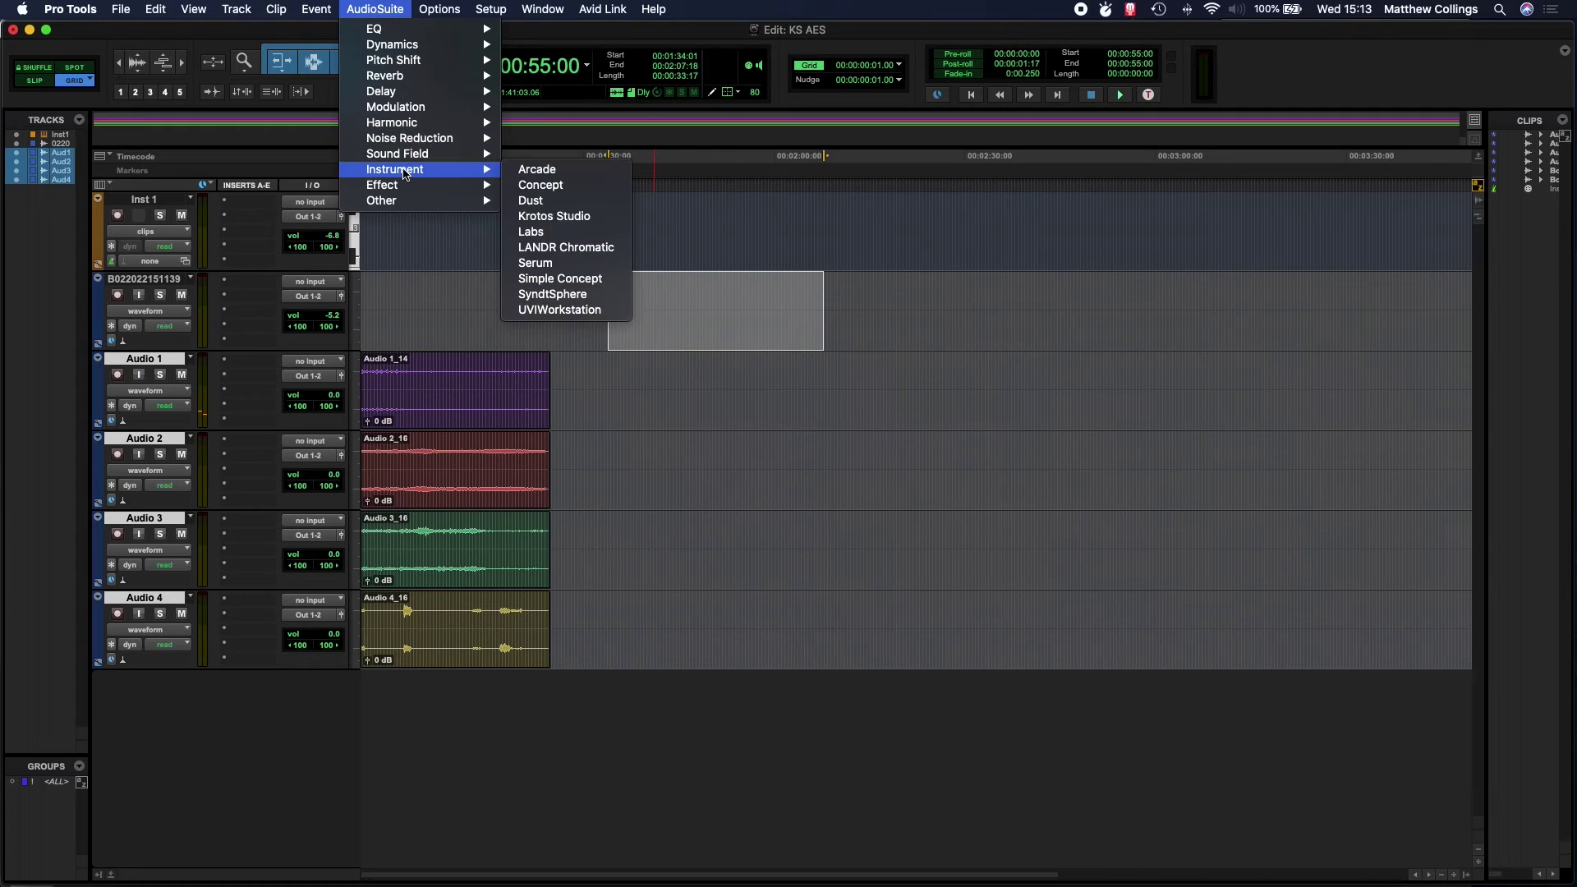
{"action": "left_click", "coordinate": [603, 220]}
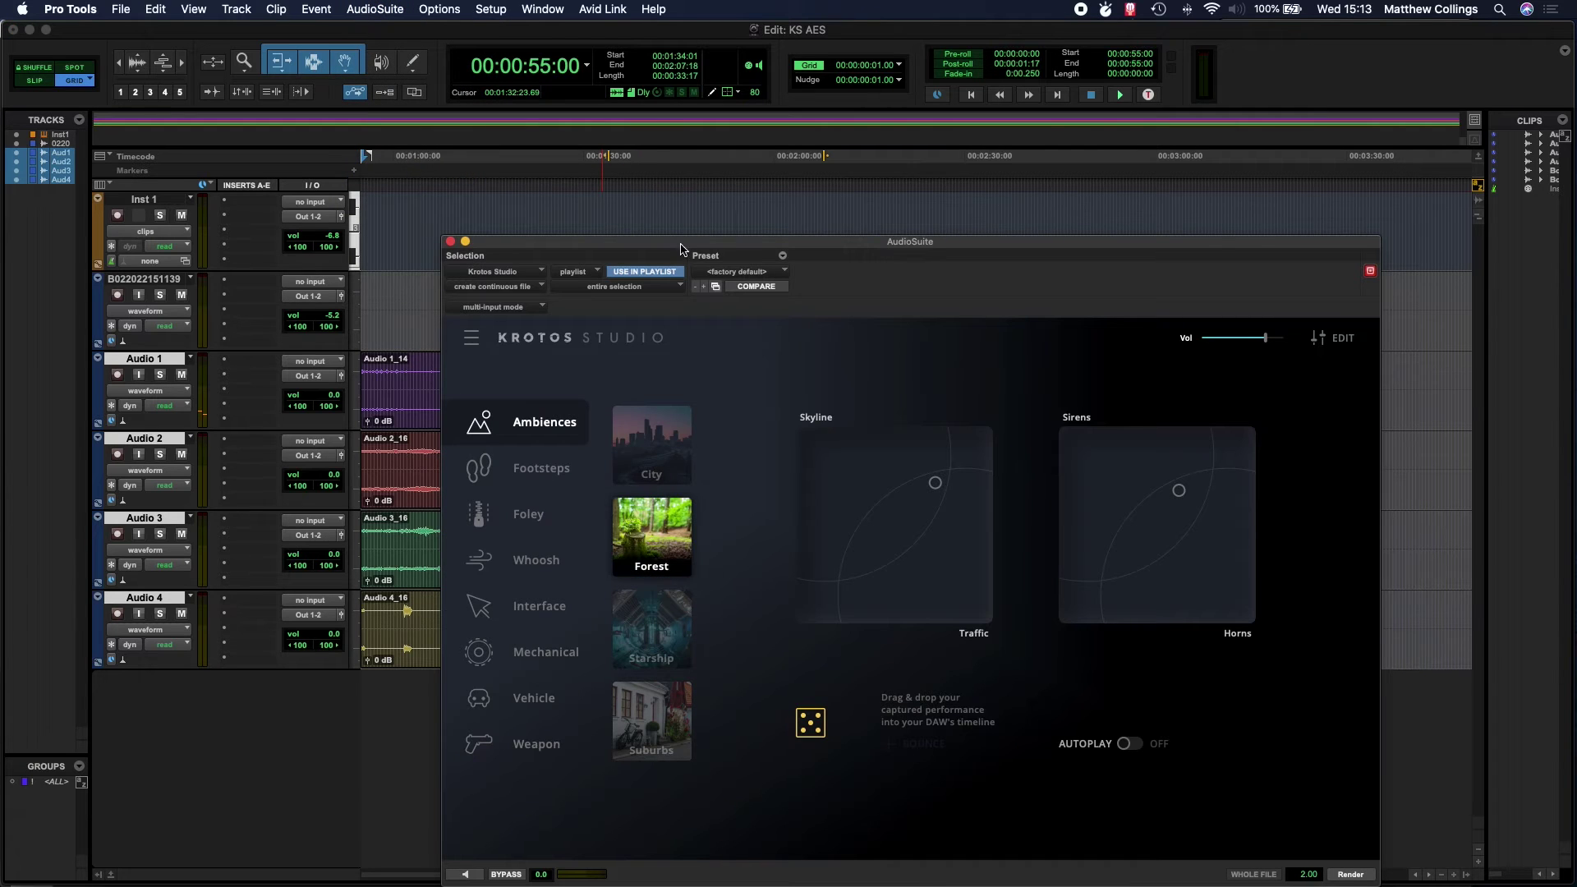
{"action": "left_click_drag", "start_coordinate": [681, 249], "coordinate": [615, 156]}
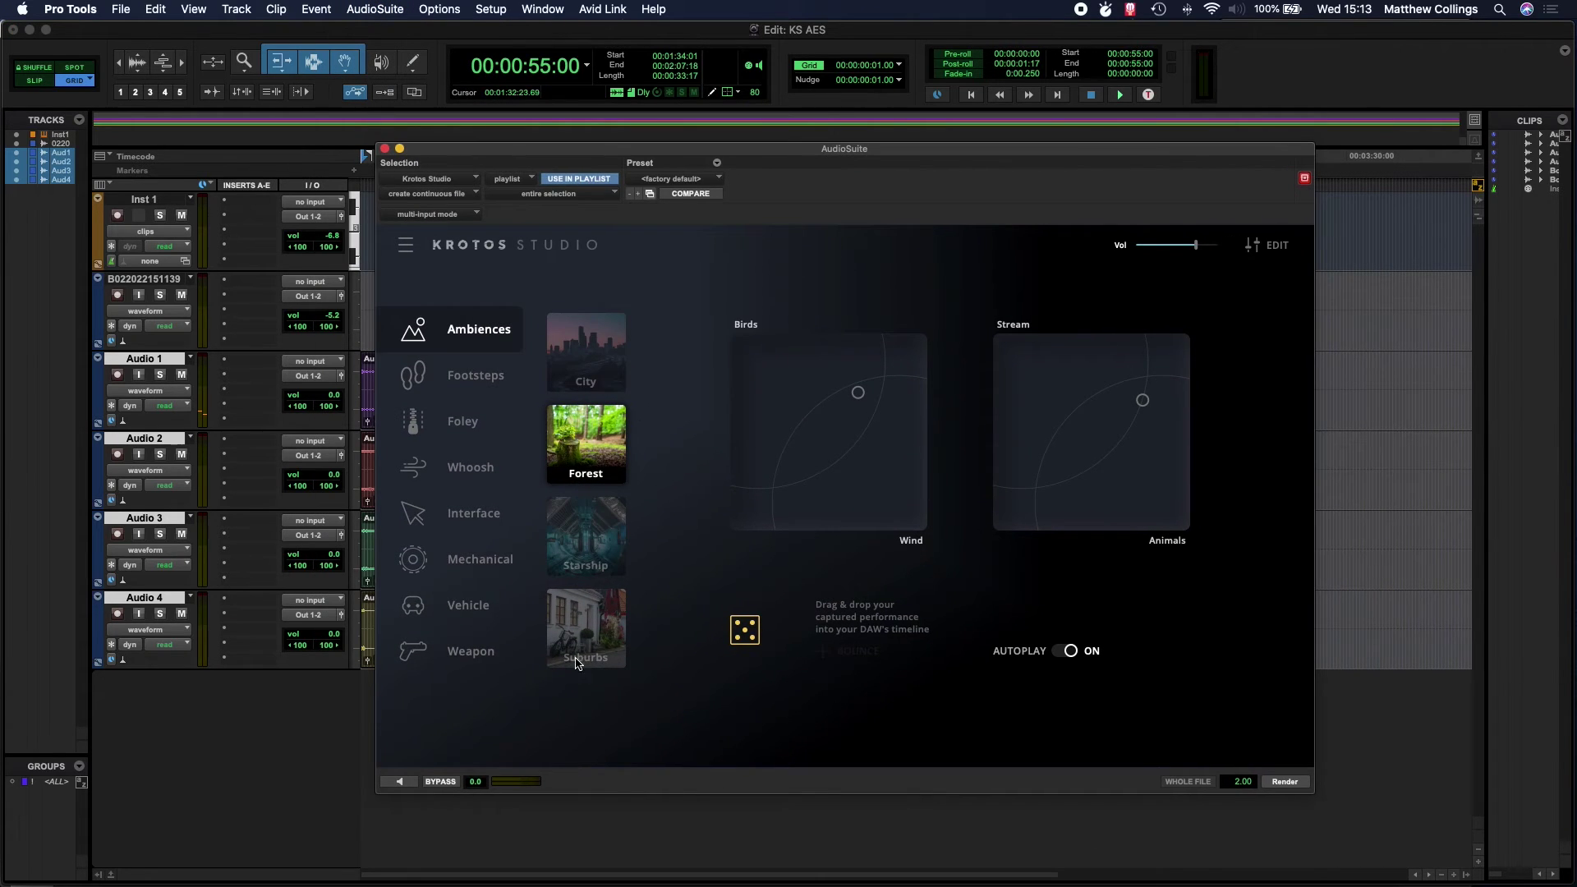
Preview a Forest ambience performance, shifting the Birds/Wind and Stream/Animals blends
{"action": "left_click", "coordinate": [408, 784]}
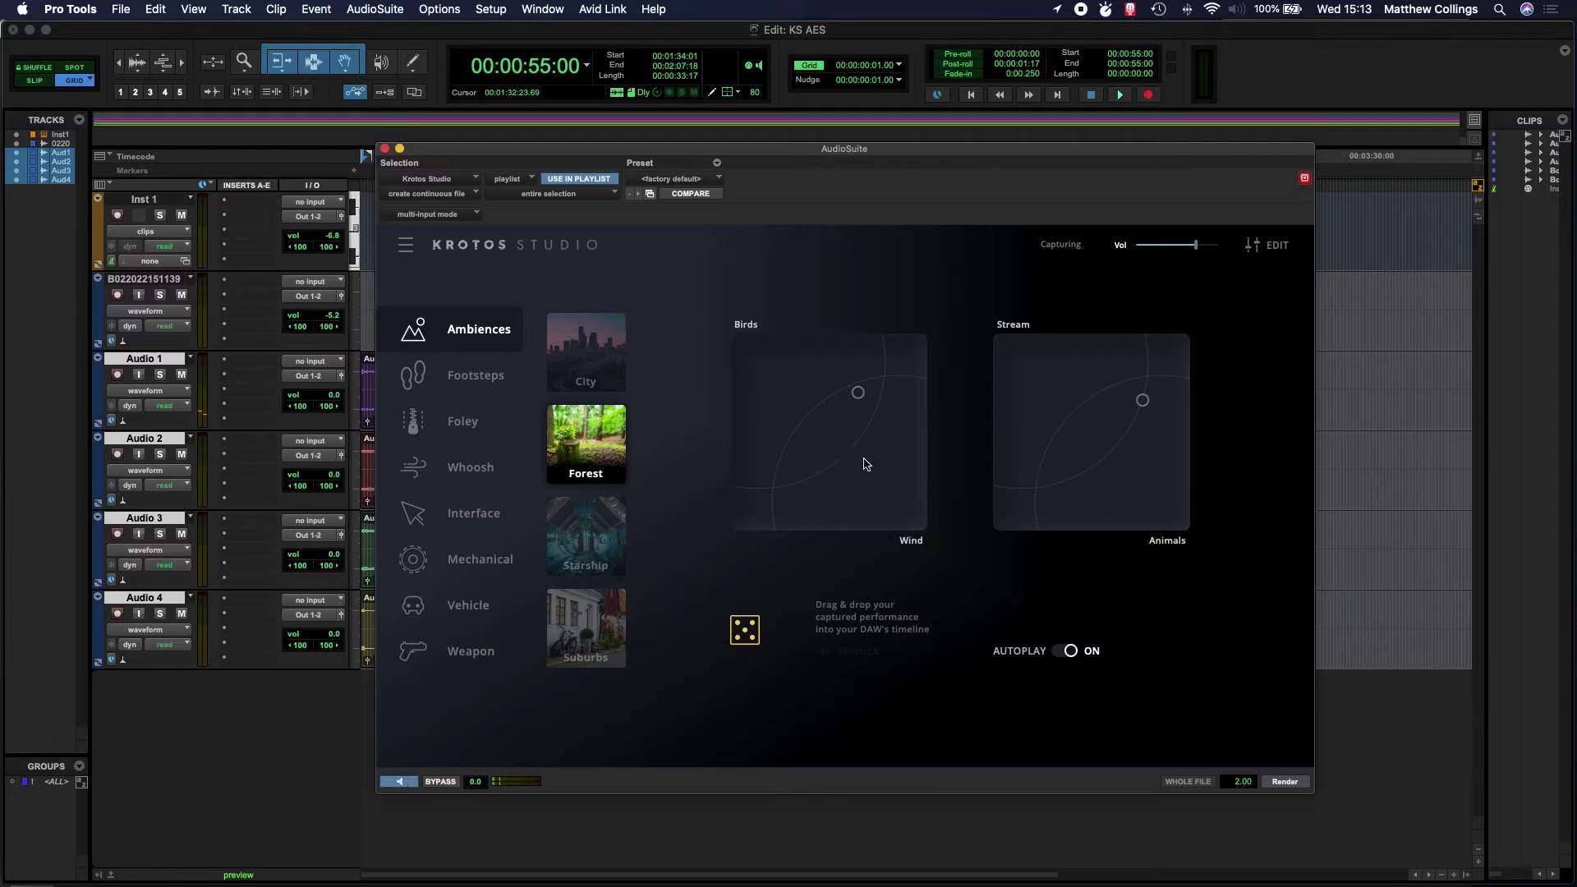
{"action": "left_click", "coordinate": [856, 394]}
{"action": "left_click_drag", "start_coordinate": [858, 394], "coordinate": [894, 439]}
{"action": "left_click_drag", "start_coordinate": [1142, 399], "coordinate": [1056, 376]}
{"action": "left_click_drag", "start_coordinate": [895, 438], "coordinate": [867, 441]}
{"action": "left_click", "coordinate": [407, 784]}
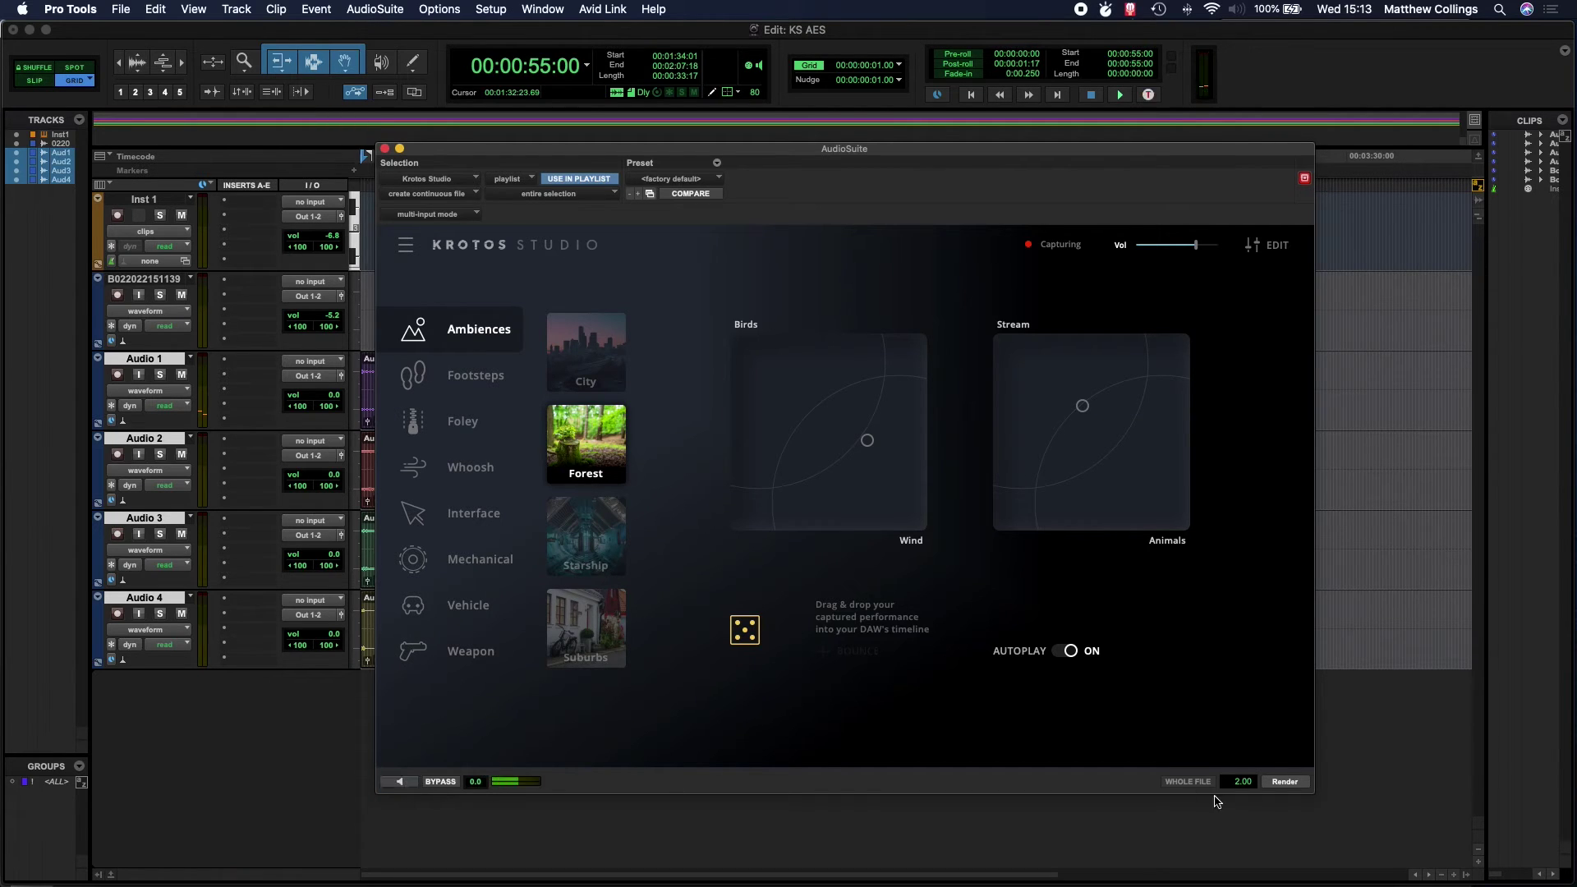
Render the Forest ambience onto the selected range and add a fade-in and fade-out
{"action": "left_click", "coordinate": [1284, 781]}
{"action": "left_click_drag", "start_coordinate": [797, 158], "coordinate": [767, 396]}
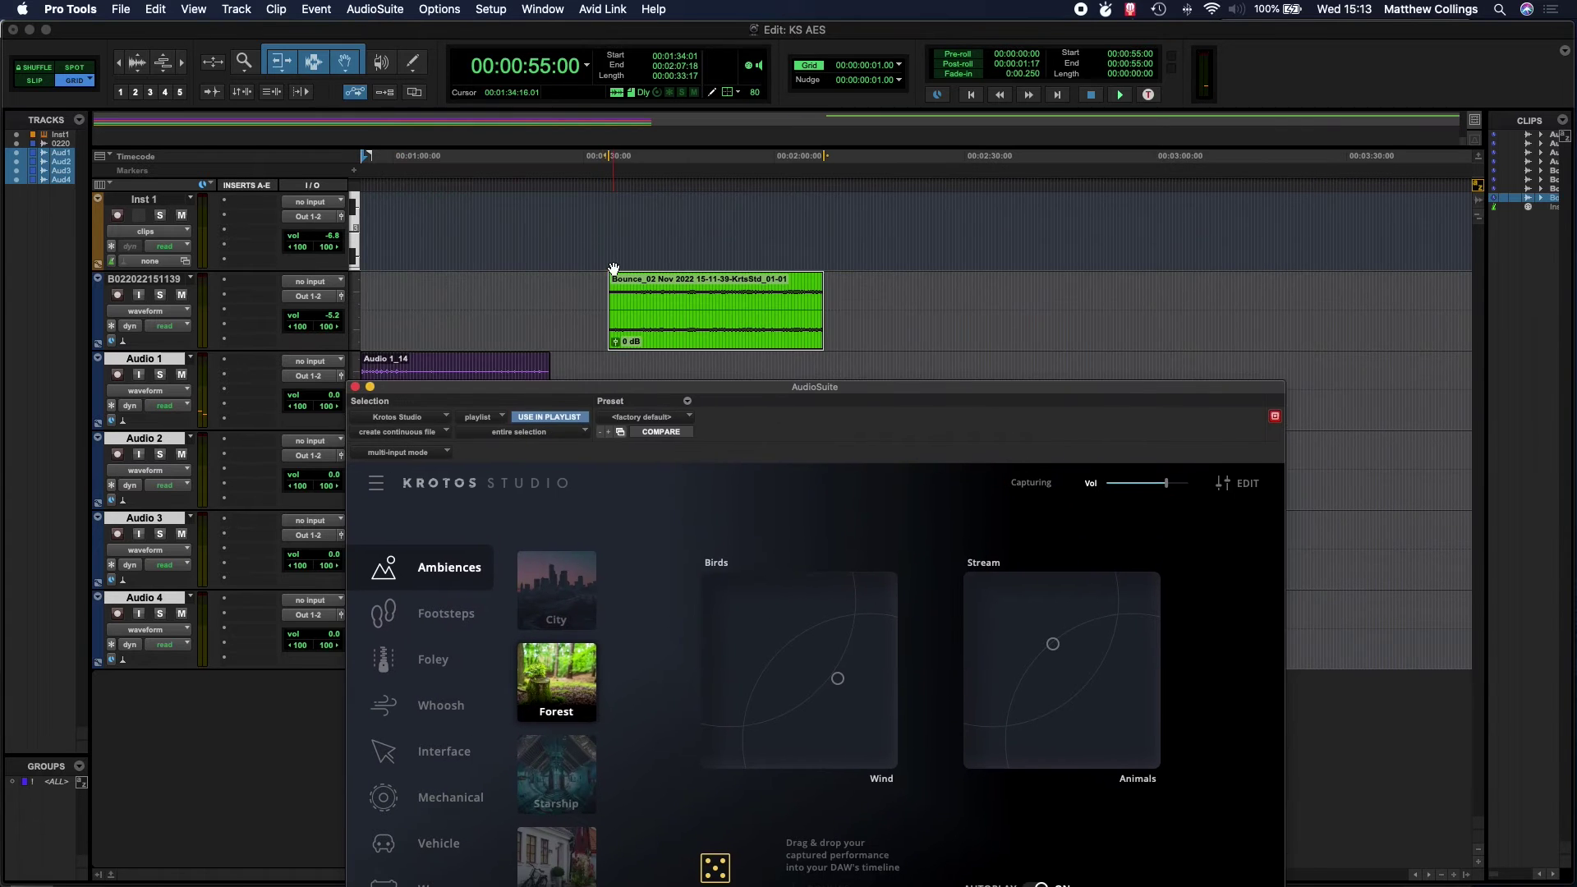
{"action": "left_click_drag", "start_coordinate": [609, 279], "coordinate": [620, 275]}
{"action": "key", "text": "ctrl+f"}
{"action": "left_click_drag", "start_coordinate": [822, 279], "coordinate": [808, 280]}
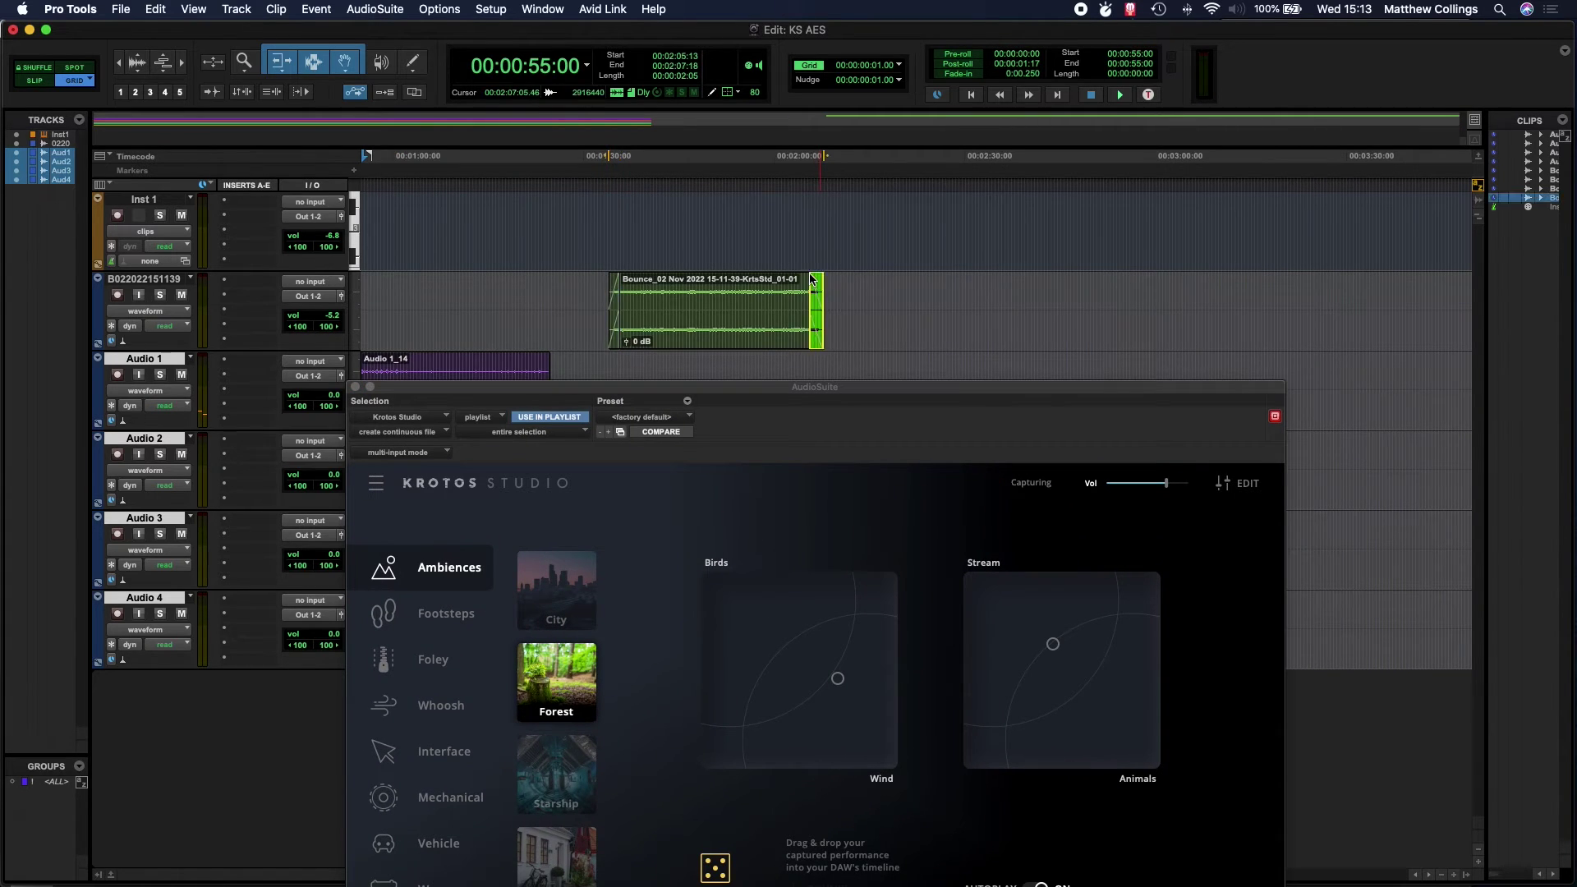
{"action": "key", "text": "ctrl+f"}
Play back the rendered Bounce clip and close the AudioSuite window
{"action": "left_click", "coordinate": [606, 158]}
{"action": "key", "text": "space"}
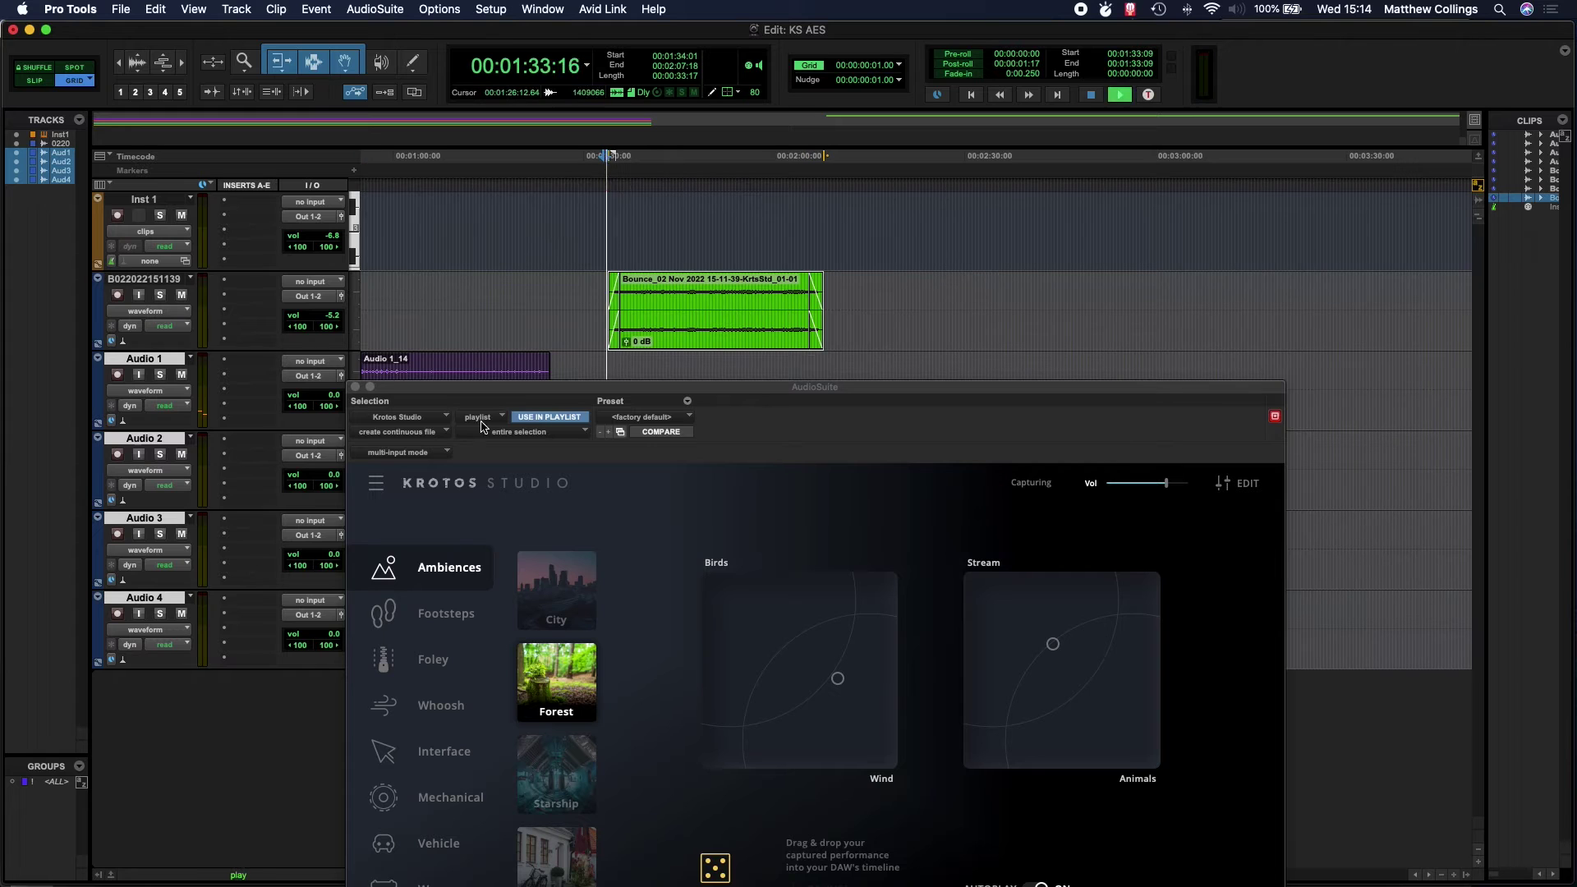
{"action": "left_click", "coordinate": [356, 387]}
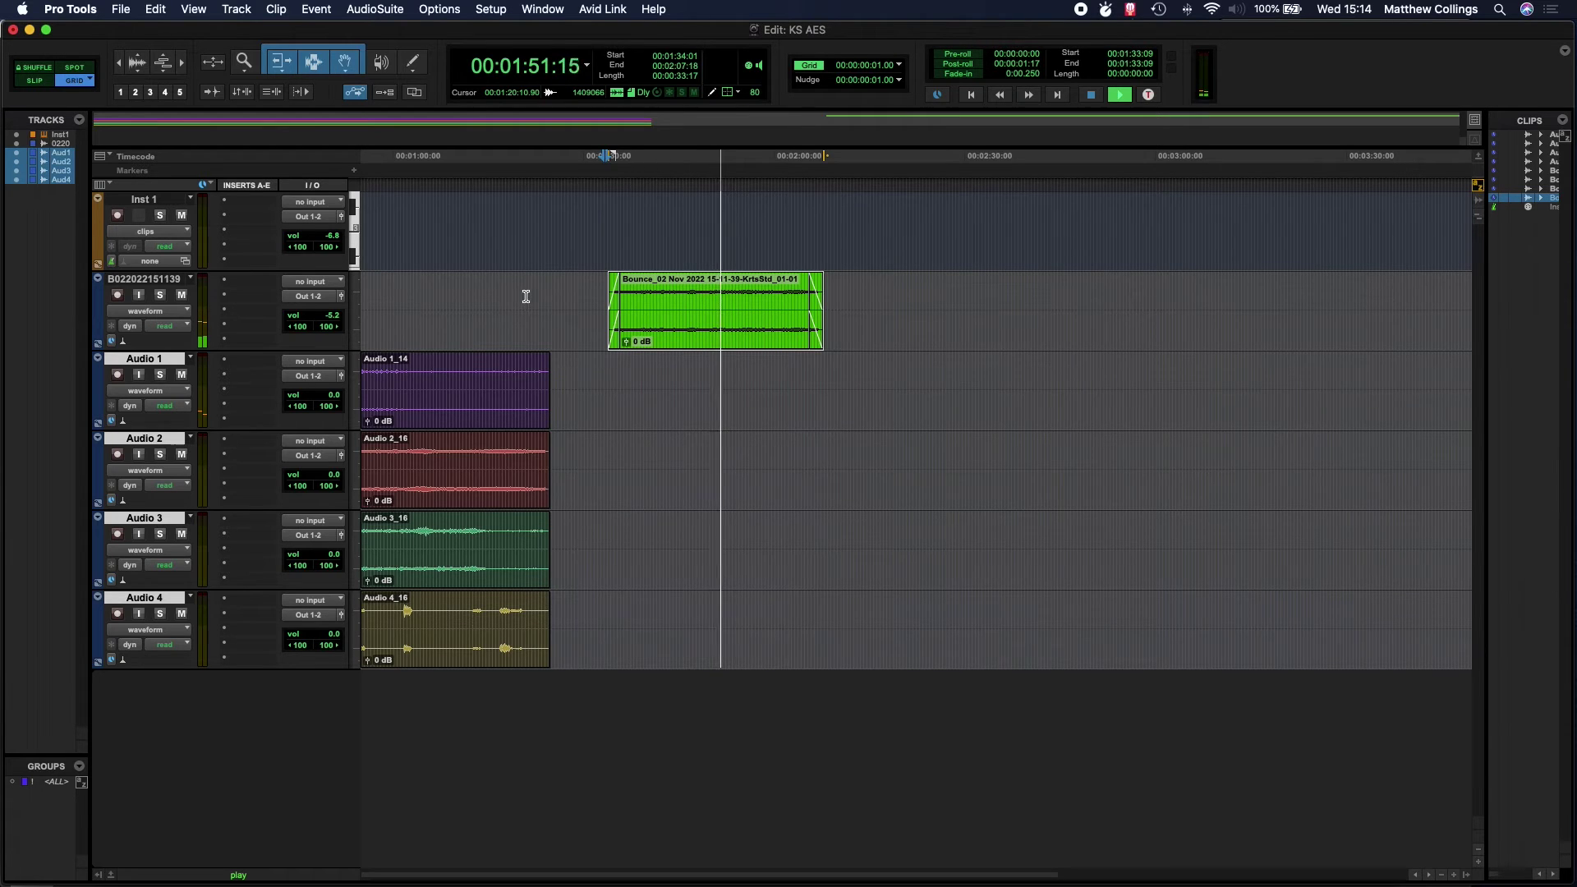
{"action": "key", "text": "space"}
Reinsert Krotos Studio on Inst 1, load Footsteps > Concrete, and perform on the pad
{"action": "left_click", "coordinate": [265, 200]}
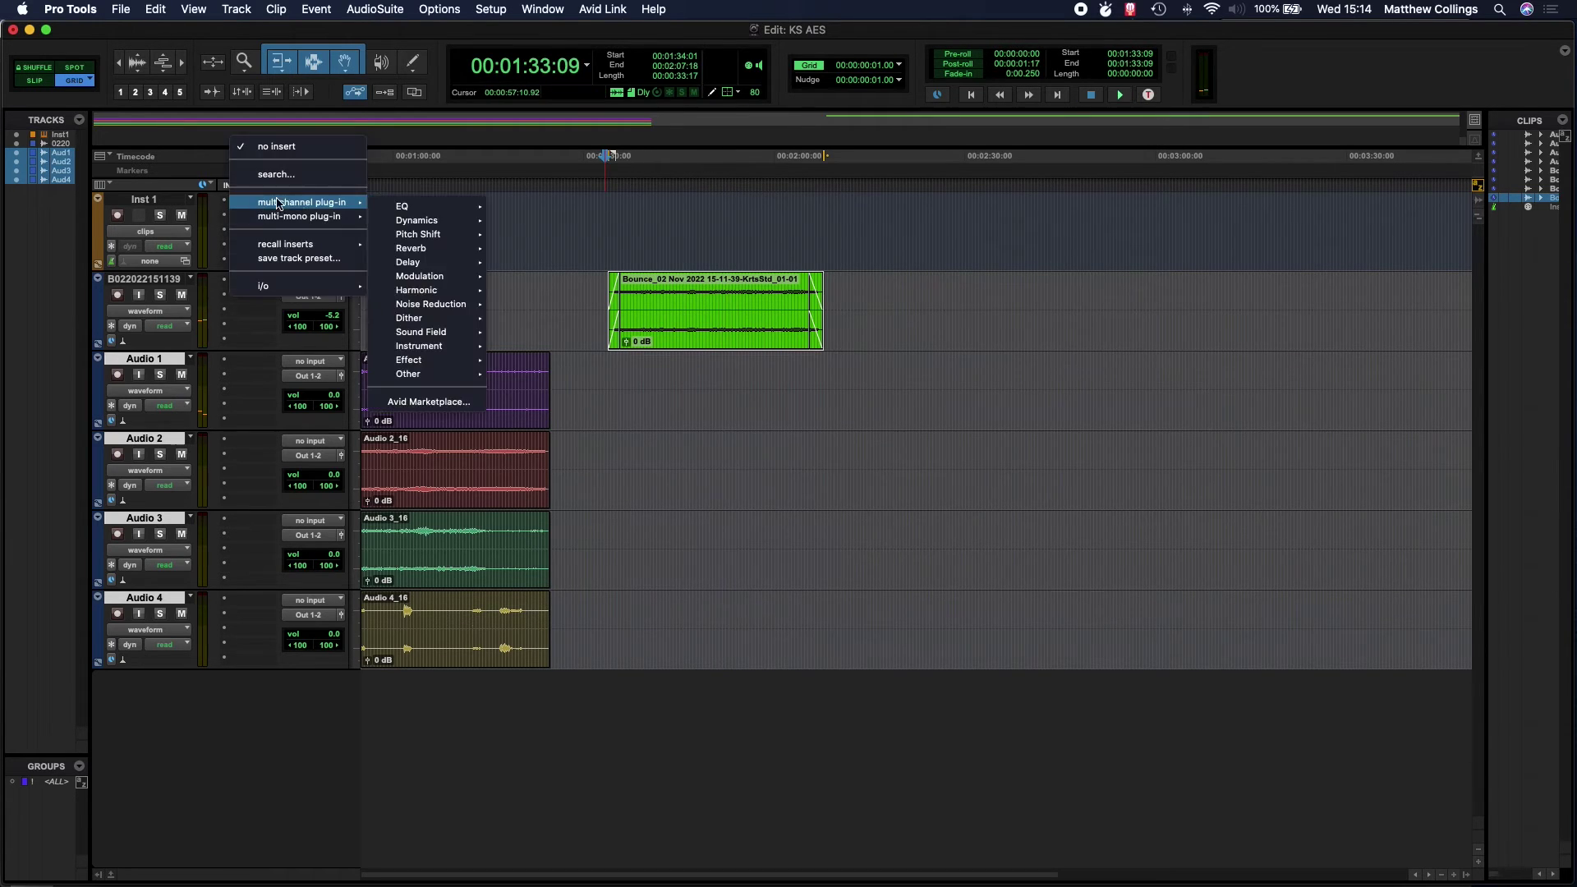
{"action": "mouse_move", "coordinate": [313, 202]}
{"action": "mouse_move", "coordinate": [450, 347]}
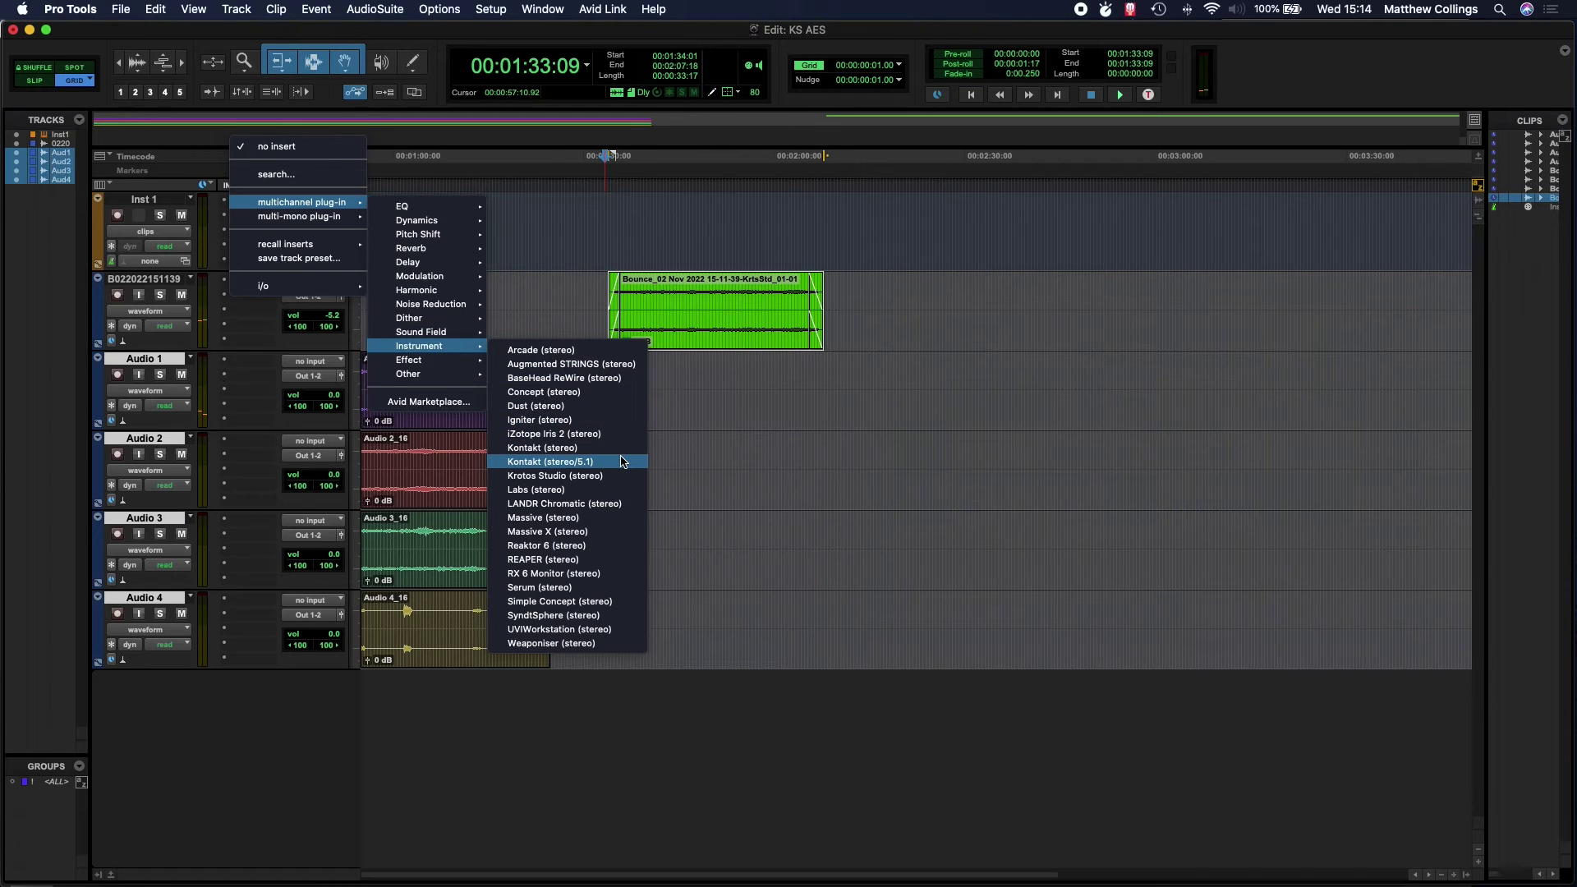
{"action": "left_click", "coordinate": [614, 475]}
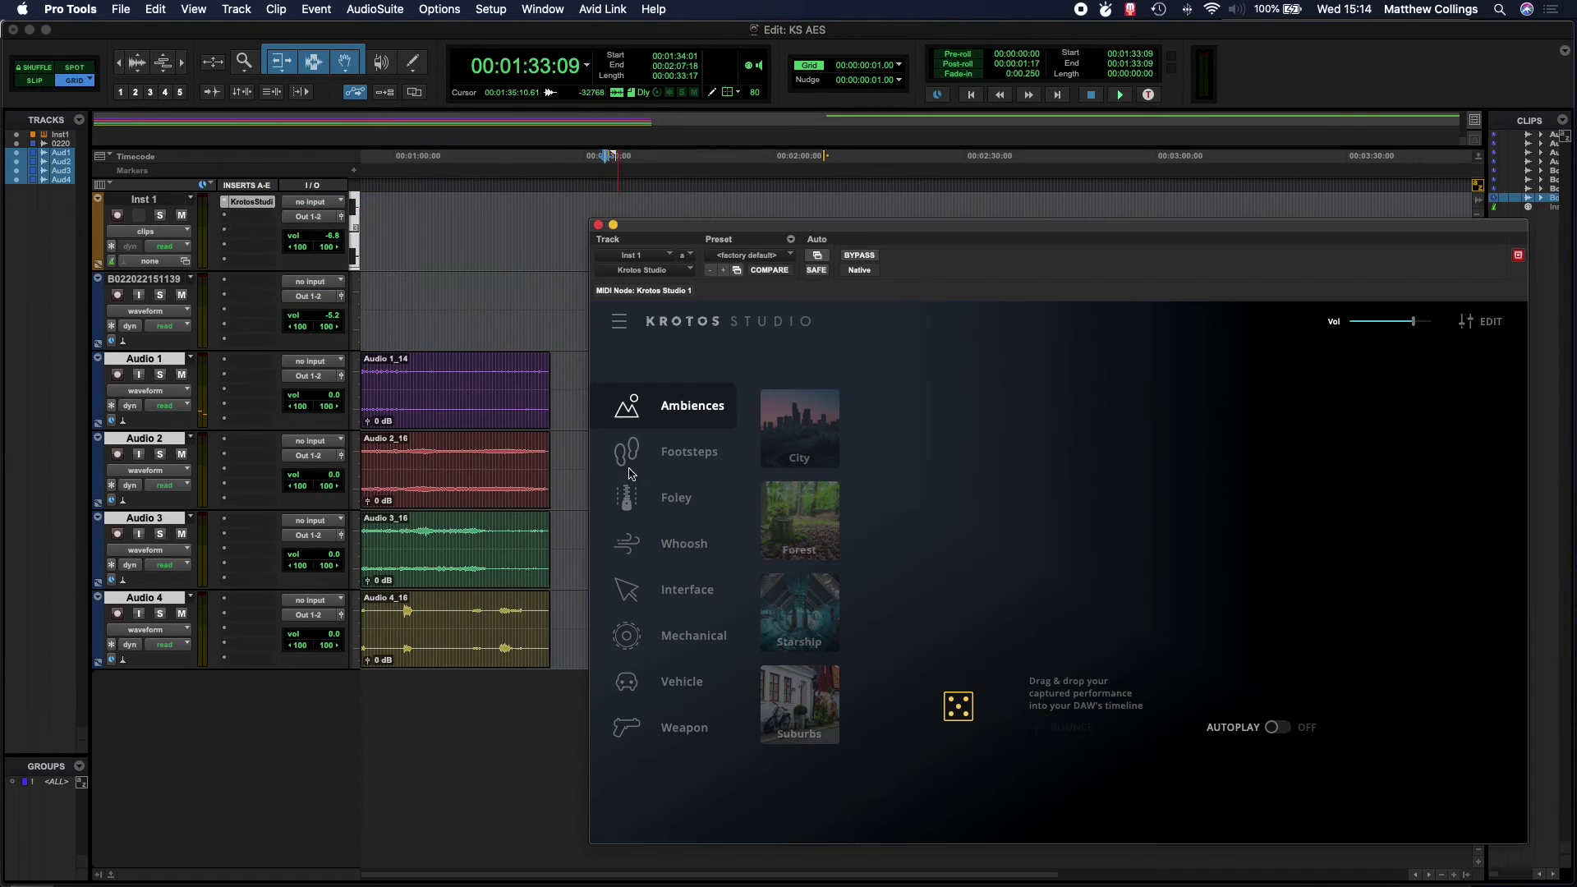
{"action": "left_click", "coordinate": [689, 453]}
{"action": "left_click_drag", "start_coordinate": [1026, 229], "coordinate": [731, 216]}
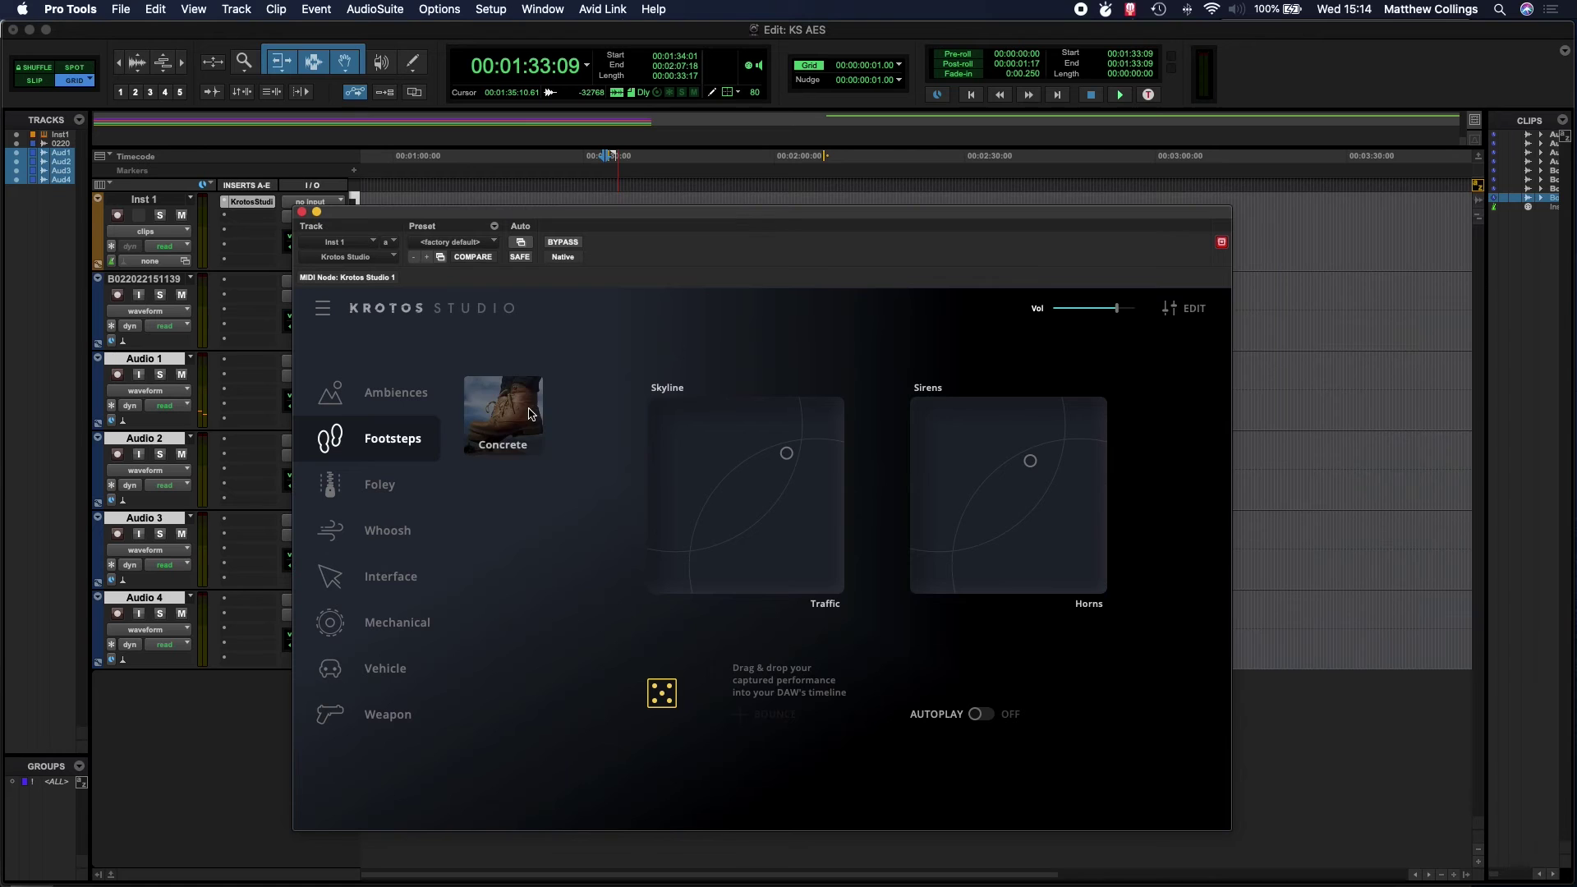
{"action": "left_click", "coordinate": [530, 413]}
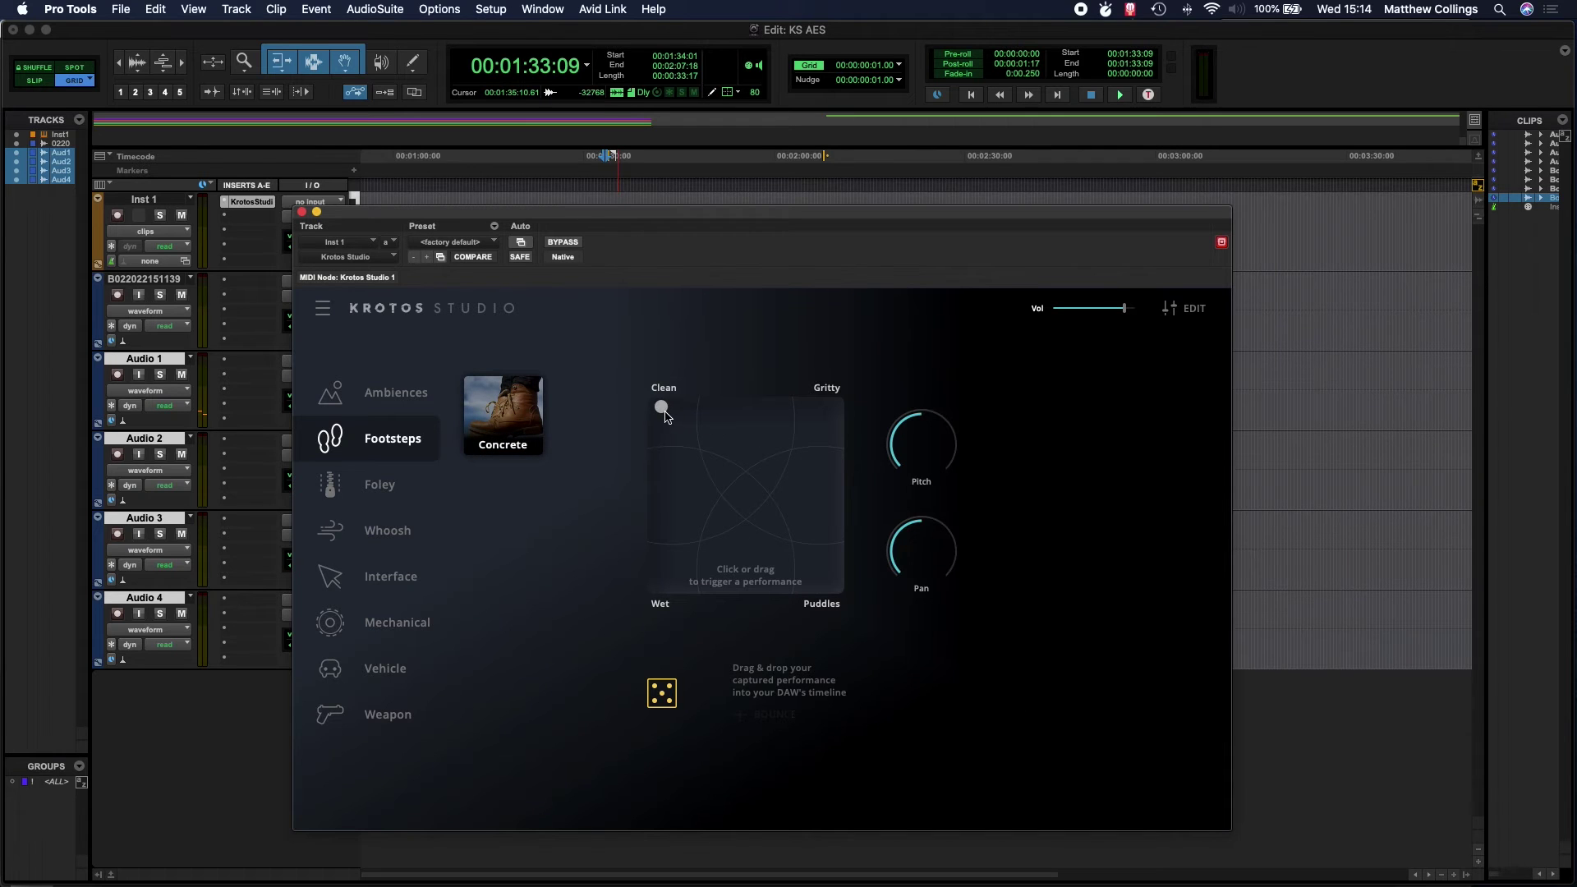
{"action": "mouse_move", "coordinate": [661, 407]}
{"action": "left_mouse_down"}
{"action": "mouse_move", "coordinate": [843, 416]}
{"action": "mouse_move", "coordinate": [827, 414]}
{"action": "mouse_move", "coordinate": [822, 569]}
{"action": "mouse_move", "coordinate": [755, 557]}
{"action": "mouse_move", "coordinate": [749, 499]}
{"action": "mouse_move", "coordinate": [671, 412]}
{"action": "mouse_move", "coordinate": [819, 411]}
{"action": "mouse_move", "coordinate": [830, 432]}
{"action": "mouse_move", "coordinate": [811, 476]}
{"action": "left_mouse_up"}
{"action": "left_click_drag", "start_coordinate": [821, 215], "coordinate": [1004, 205]}
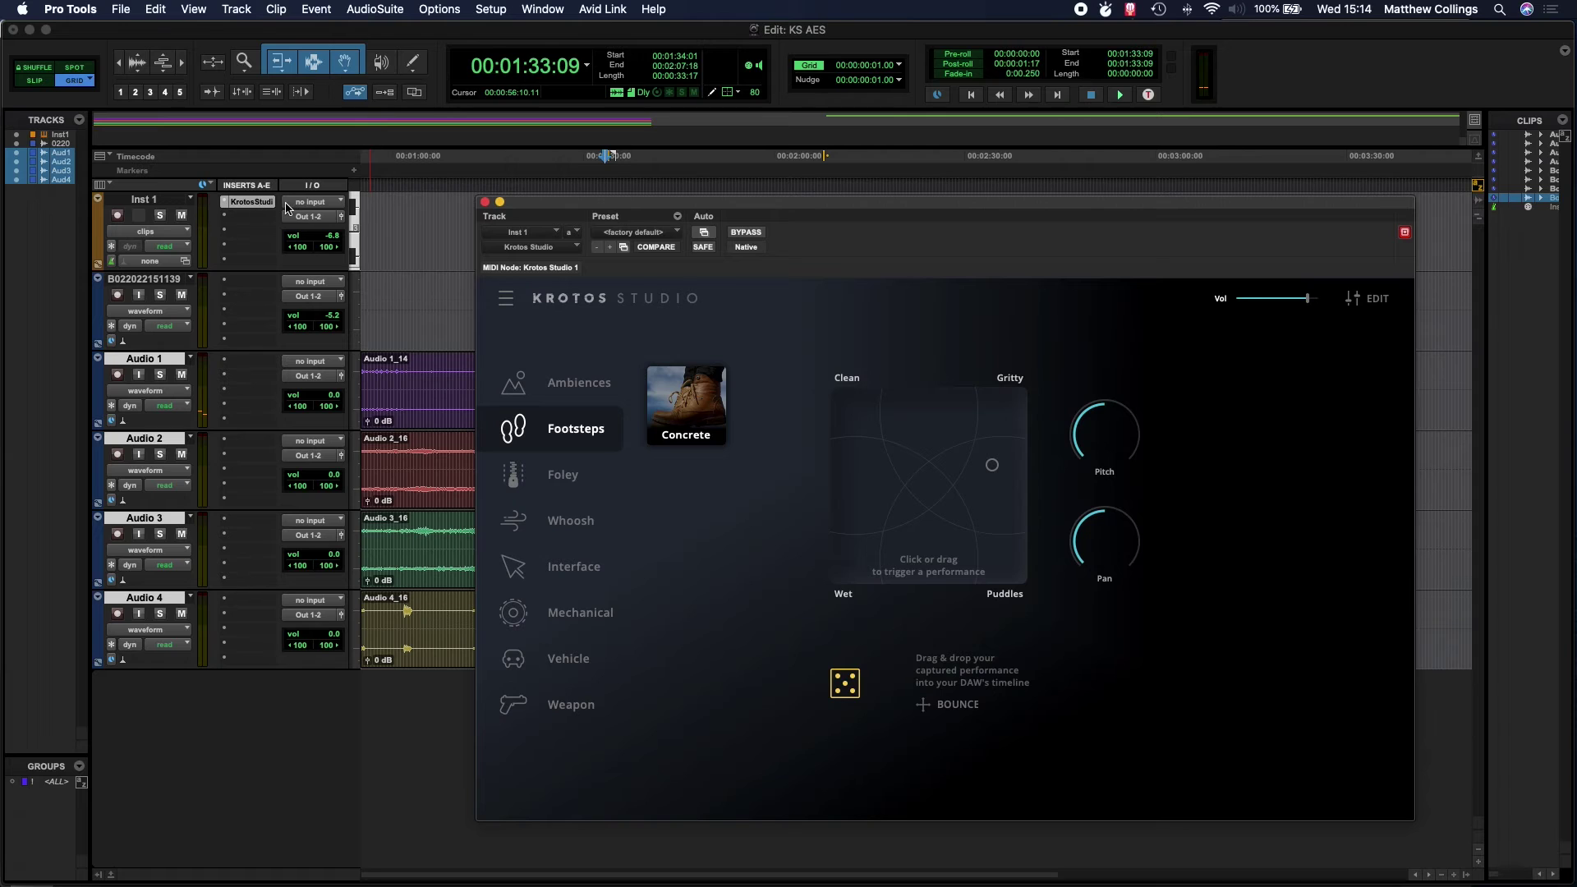
Raise Inst 1's volume from -6.8 to +0.4 dB
{"action": "left_click", "coordinate": [341, 218]}
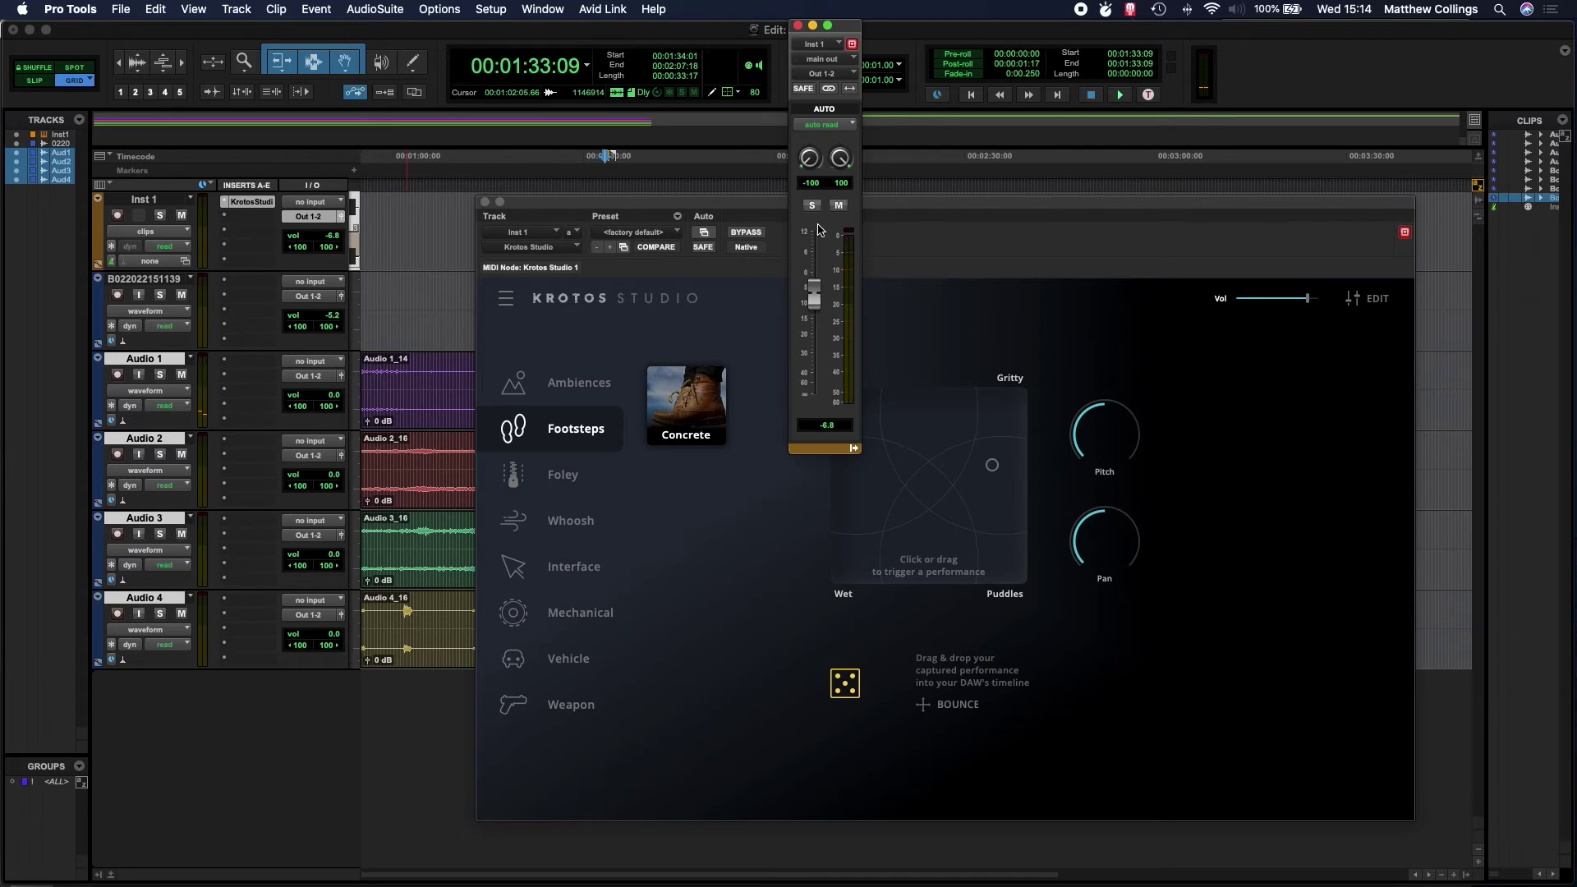
{"action": "left_click_drag", "start_coordinate": [812, 299], "coordinate": [813, 283]}
{"action": "left_click", "coordinate": [802, 31]}
{"action": "left_click_drag", "start_coordinate": [827, 217], "coordinate": [946, 245]}
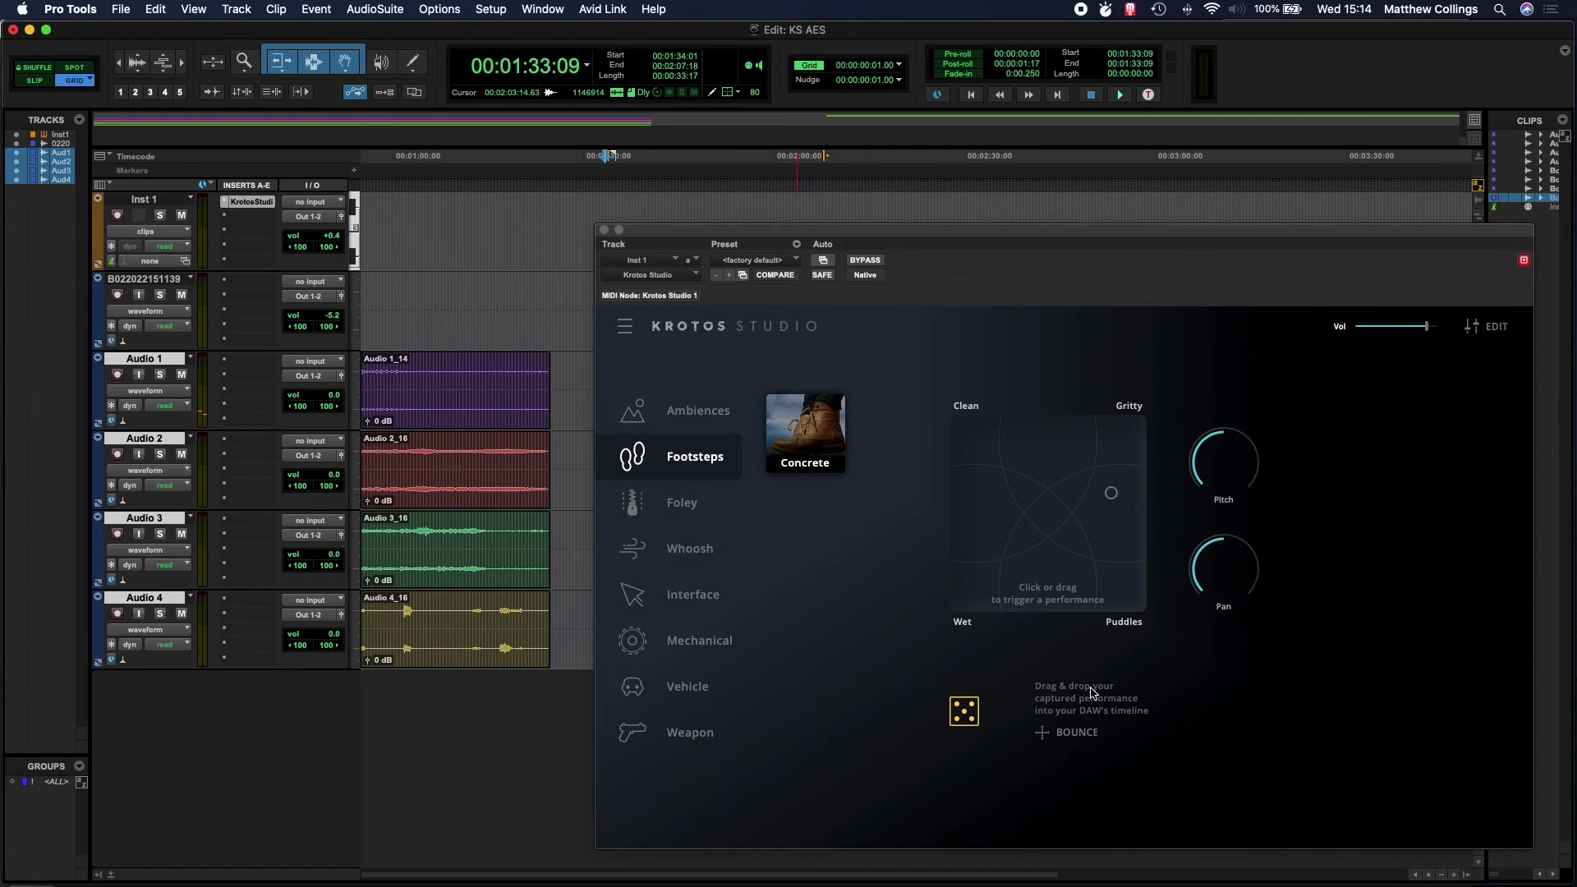
{"action": "left_click_drag", "start_coordinate": [983, 242], "coordinate": [1154, 179]}
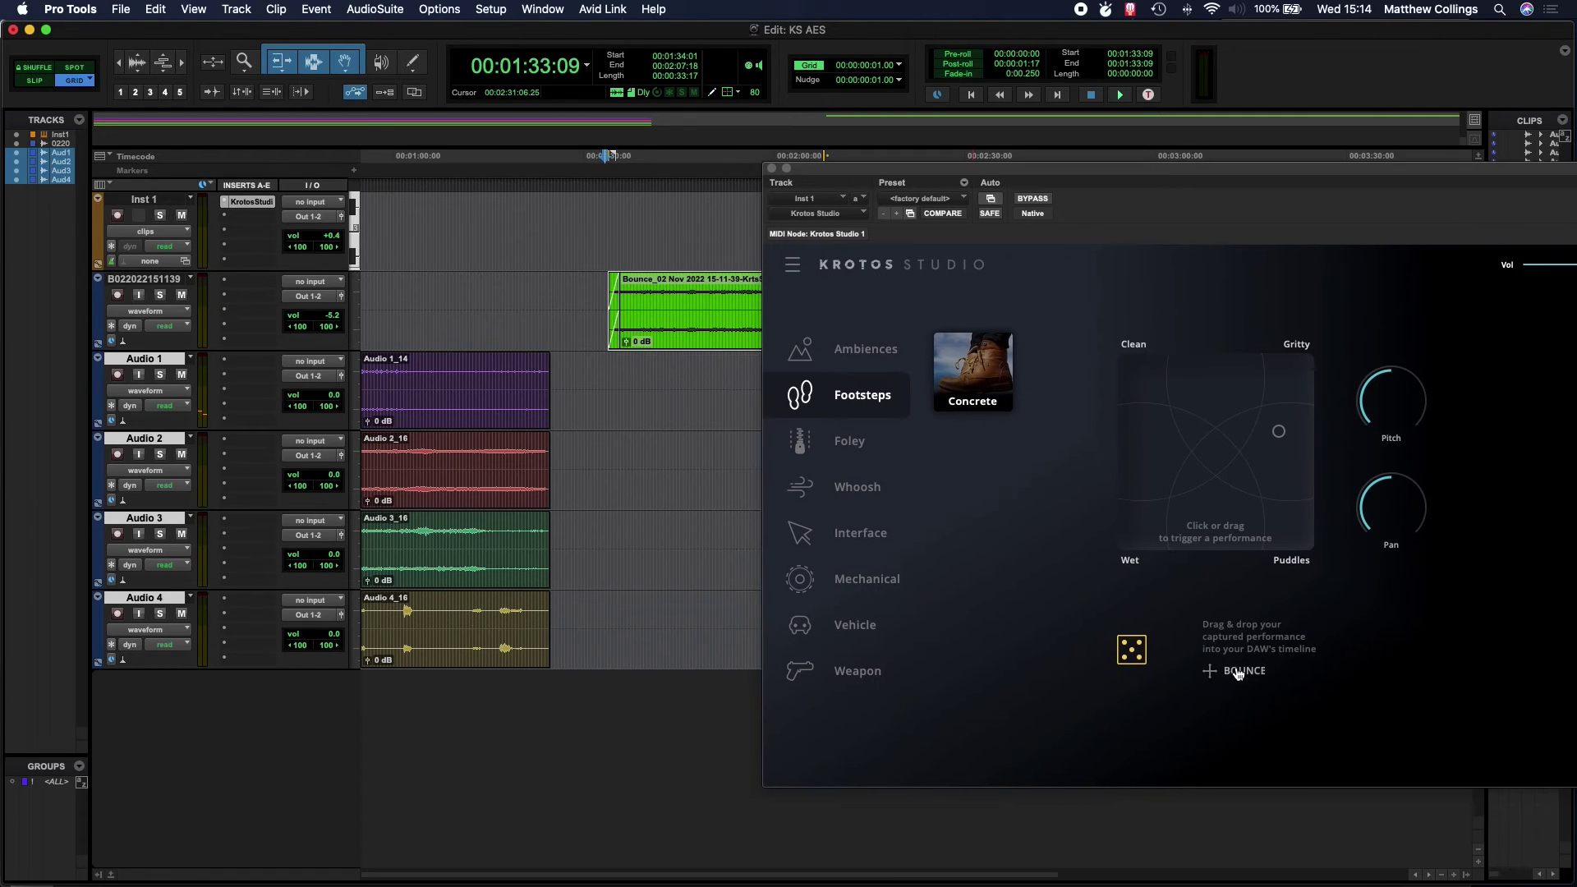
Drag the Concrete footsteps Bounce onto Audio 1 and zoom in to view the new clip
{"action": "left_click_drag", "start_coordinate": [1238, 673], "coordinate": [1244, 675]}
{"action": "left_click_drag", "start_coordinate": [1240, 673], "coordinate": [638, 394]}
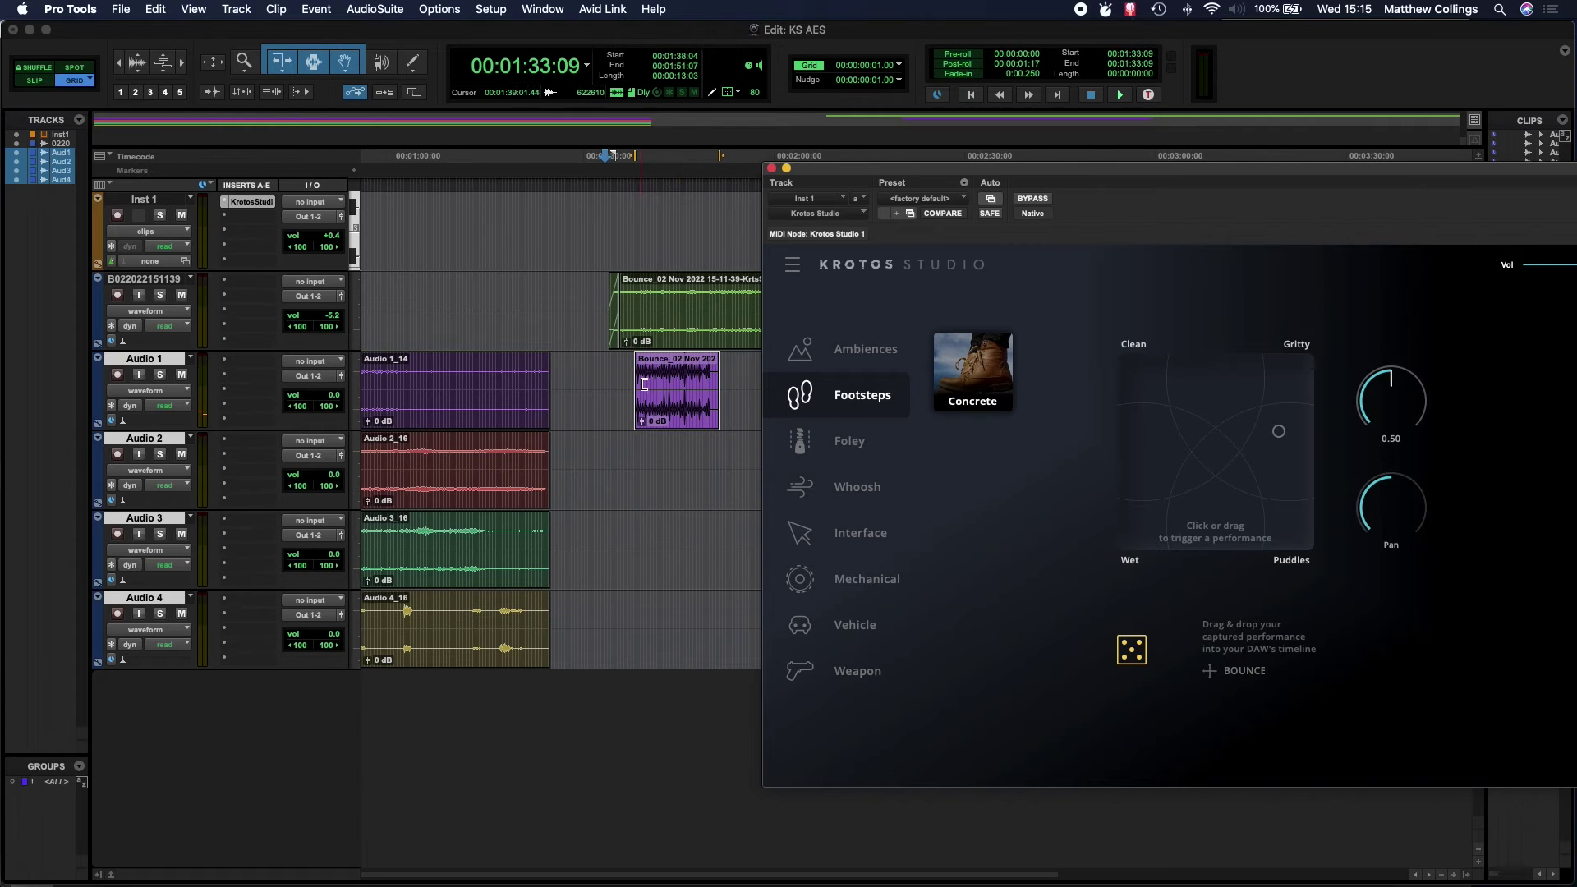
{"action": "key", "text": "super+bracketright"}
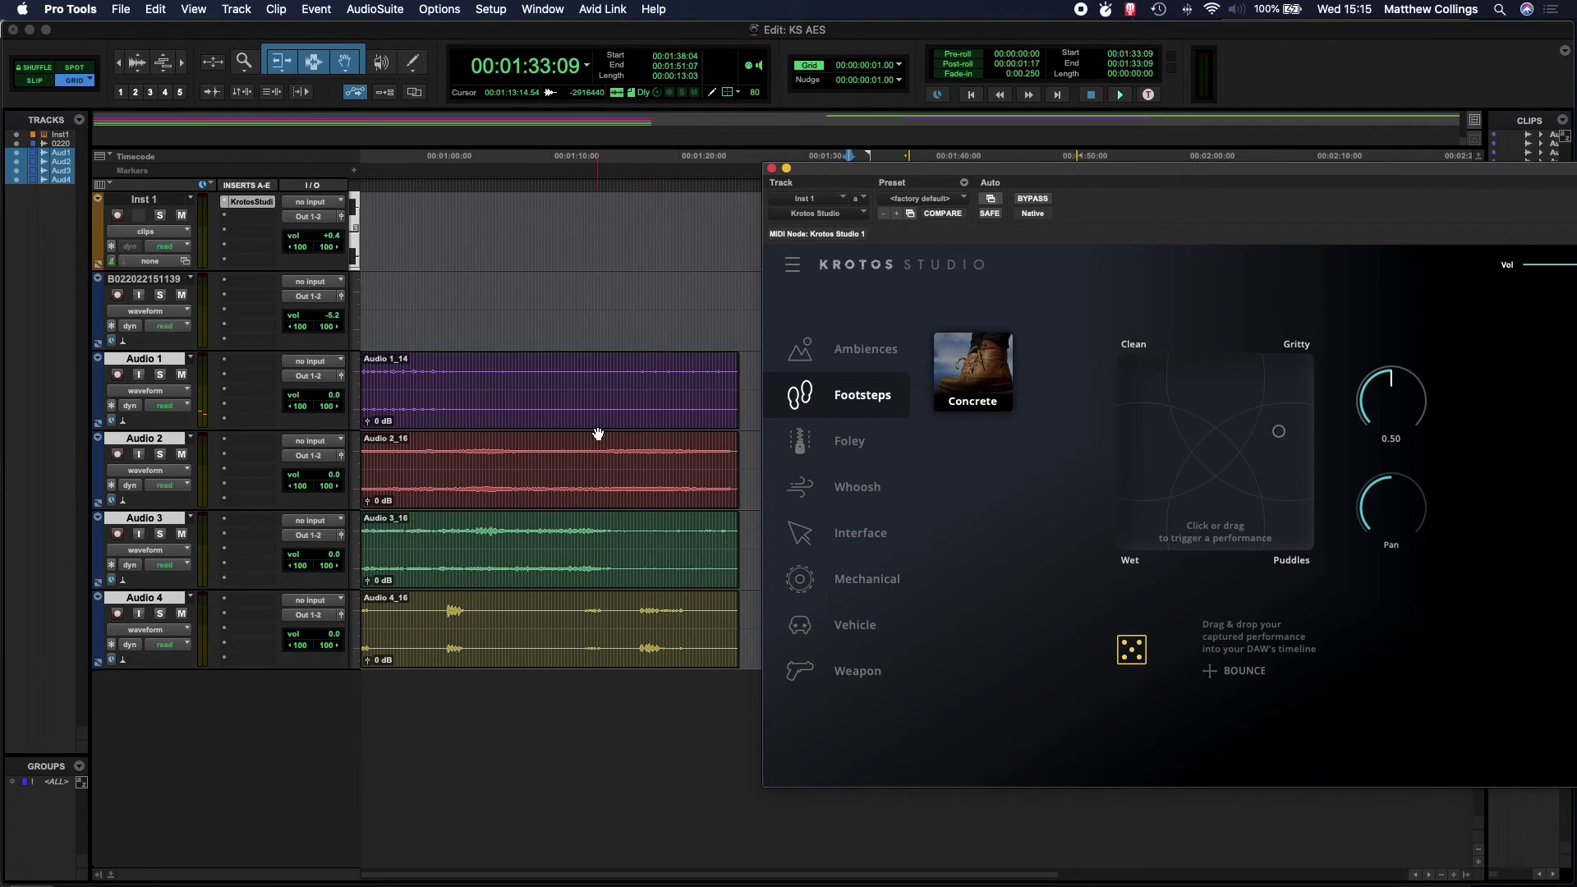
{"action": "scroll", "coordinate": [597, 433], "scroll_direction": "right", "scroll_amount": 5}
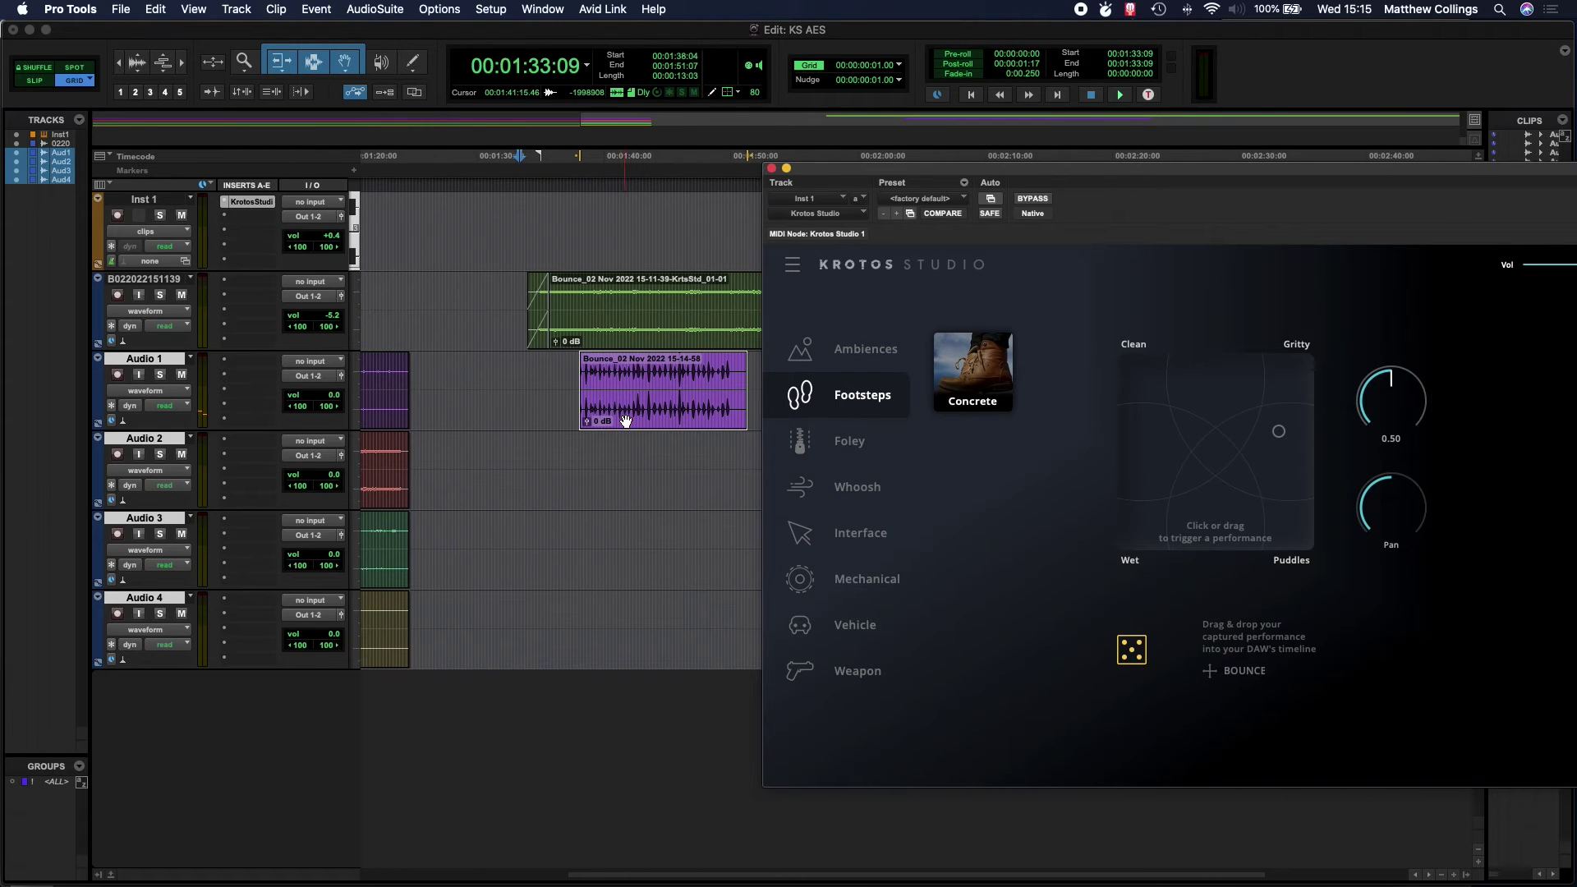
{"action": "left_click_drag", "start_coordinate": [1115, 170], "coordinate": [881, 187]}
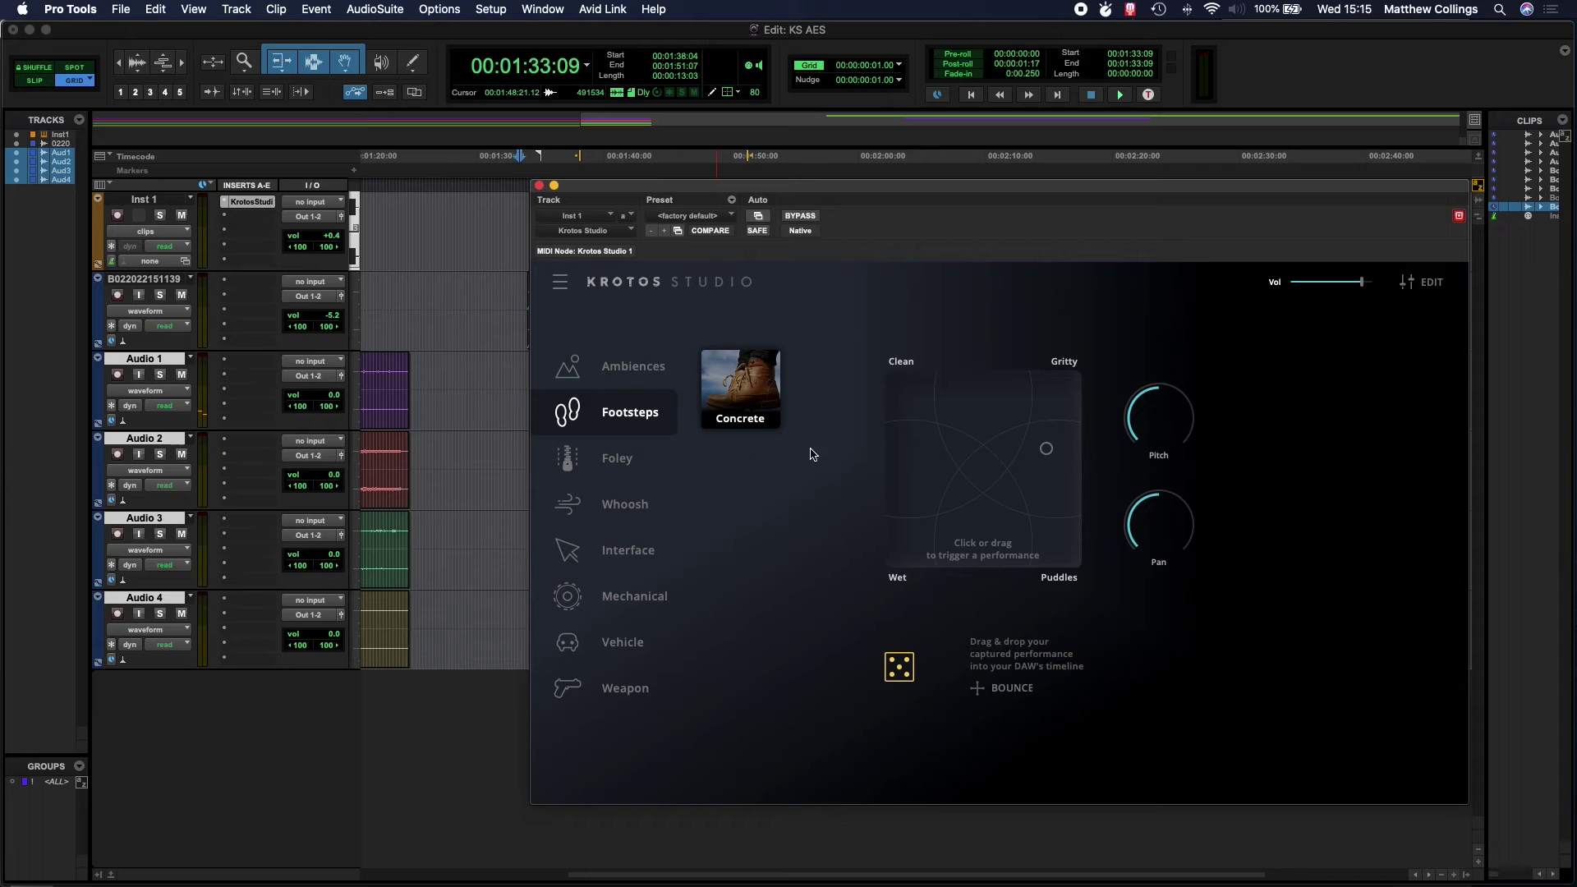
Load the Foley Basic Cloth preset and bounce two cloth performances onto Audio 2
{"action": "left_click", "coordinate": [622, 458]}
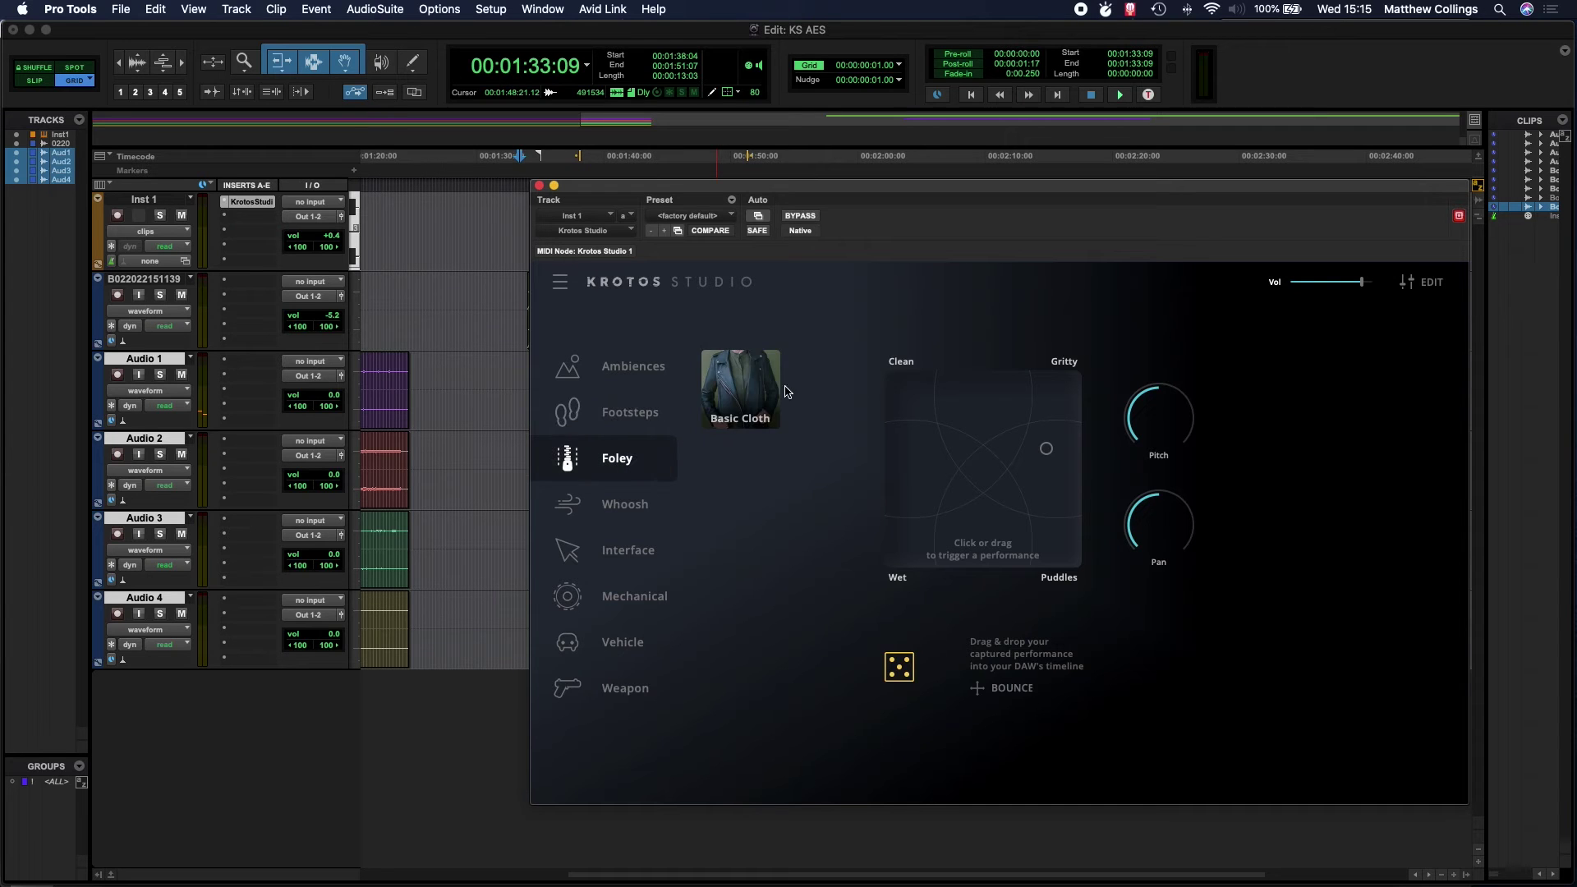
{"action": "left_click", "coordinate": [767, 388]}
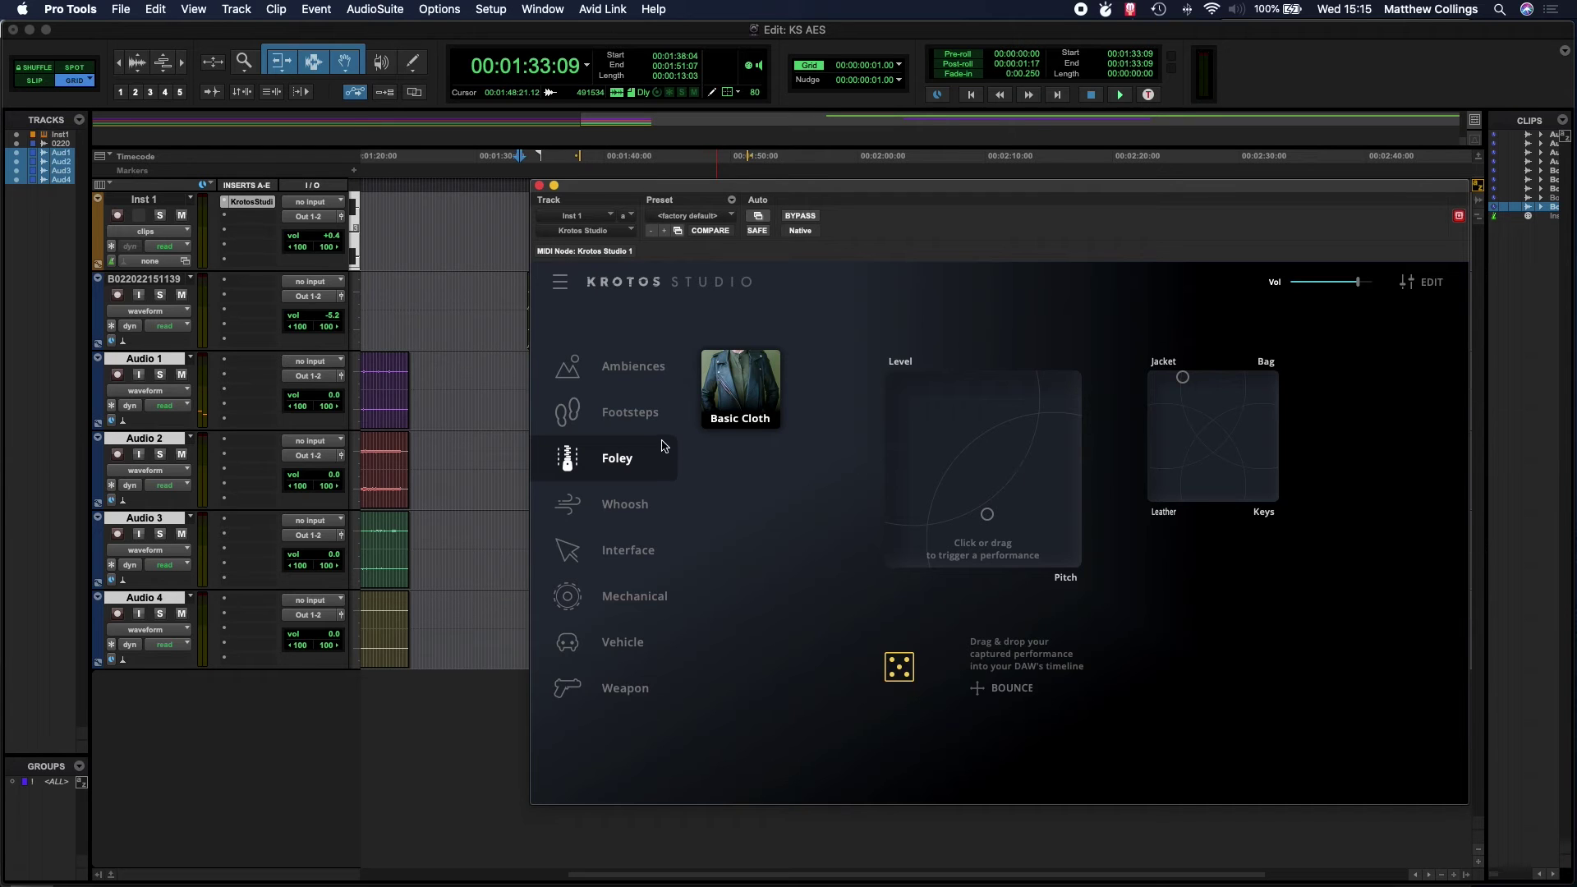
{"action": "scroll", "coordinate": [506, 464], "scroll_direction": "right", "scroll_amount": 3}
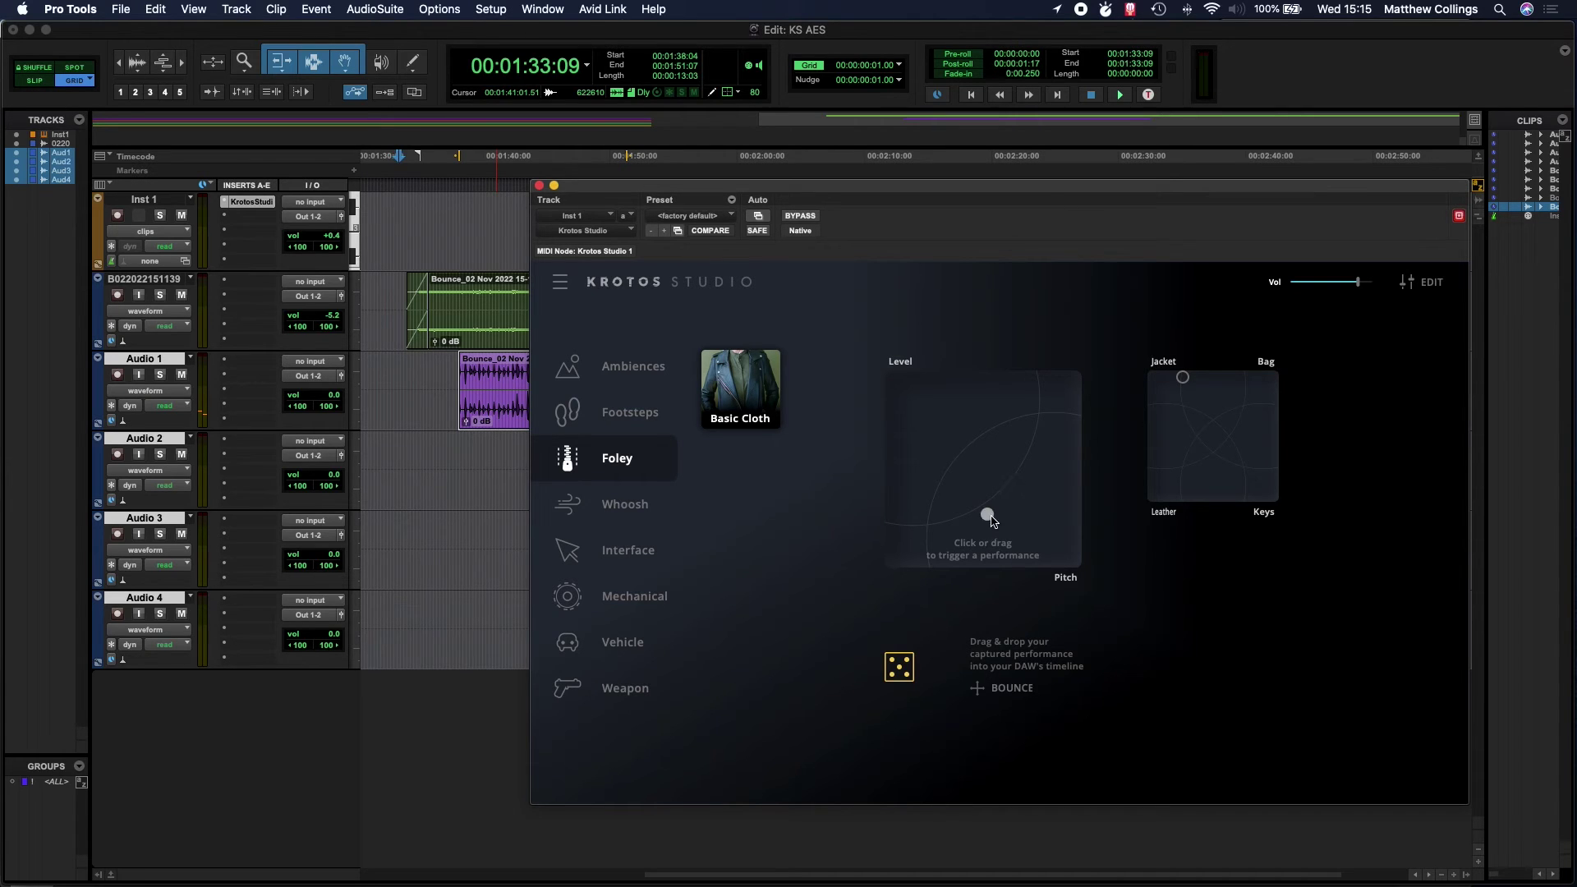
{"action": "left_click", "coordinate": [987, 515]}
{"action": "mouse_move", "coordinate": [986, 515]}
{"action": "left_mouse_down"}
{"action": "mouse_move", "coordinate": [992, 482]}
{"action": "mouse_move", "coordinate": [951, 499]}
{"action": "mouse_move", "coordinate": [1014, 479]}
{"action": "mouse_move", "coordinate": [967, 452]}
{"action": "mouse_move", "coordinate": [988, 524]}
{"action": "mouse_move", "coordinate": [998, 458]}
{"action": "mouse_move", "coordinate": [989, 507]}
{"action": "left_mouse_up"}
{"action": "left_click_drag", "start_coordinate": [1015, 679], "coordinate": [486, 491]}
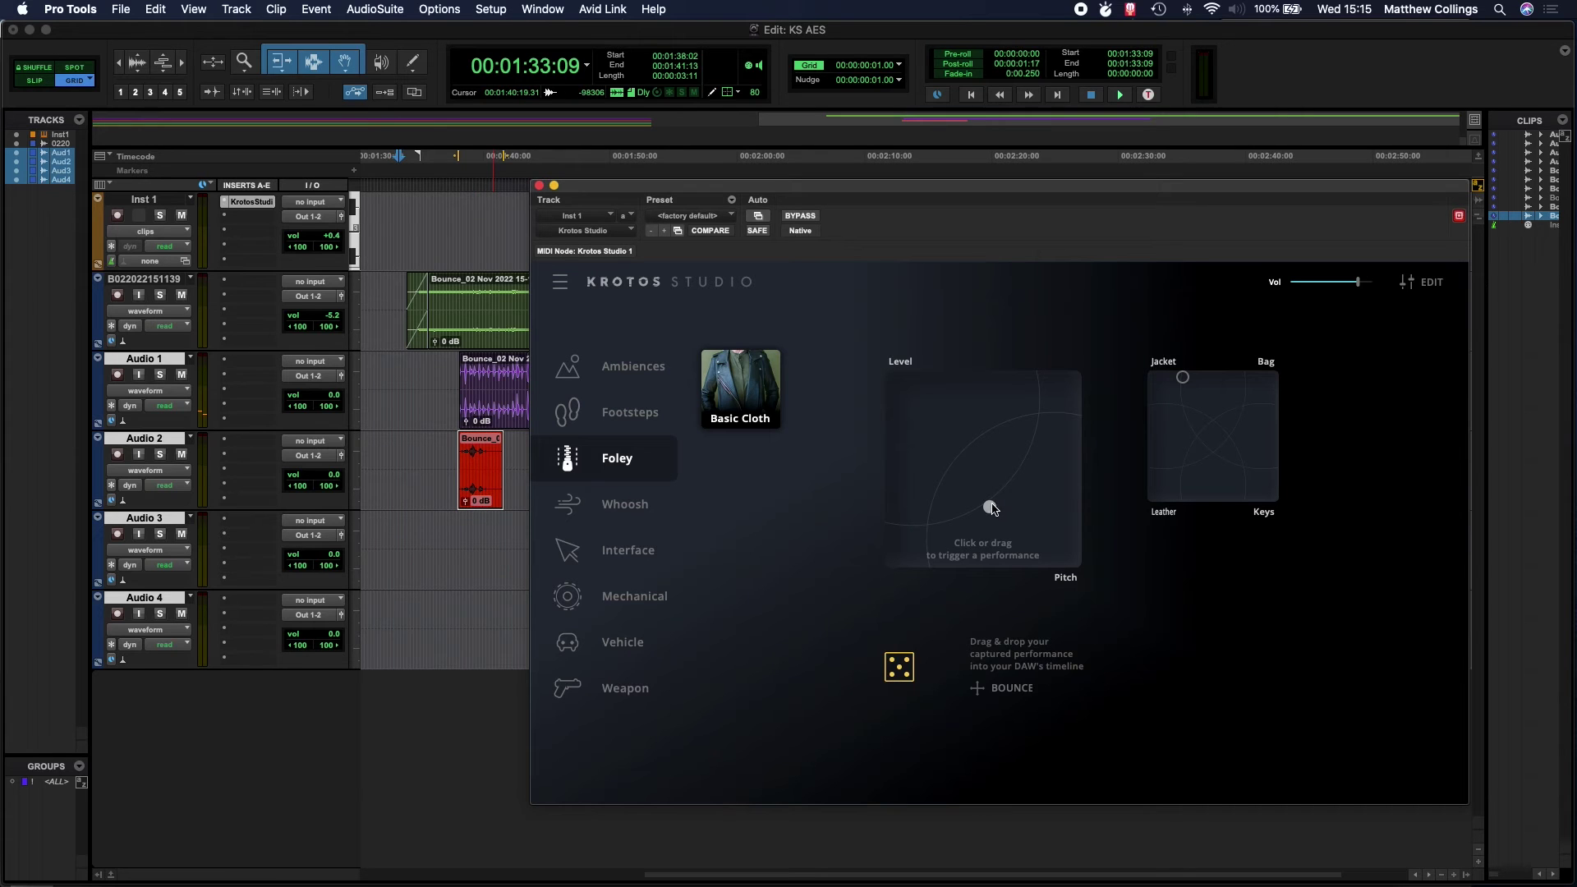
{"action": "mouse_move", "coordinate": [990, 508]}
{"action": "left_mouse_down"}
{"action": "mouse_move", "coordinate": [982, 422]}
{"action": "mouse_move", "coordinate": [1002, 465]}
{"action": "mouse_move", "coordinate": [928, 546]}
{"action": "mouse_move", "coordinate": [1002, 517]}
{"action": "mouse_move", "coordinate": [946, 476]}
{"action": "mouse_move", "coordinate": [1028, 447]}
{"action": "mouse_move", "coordinate": [1012, 484]}
{"action": "left_mouse_up"}
{"action": "left_click_drag", "start_coordinate": [1014, 689], "coordinate": [525, 473]}
{"action": "left_click_drag", "start_coordinate": [863, 191], "coordinate": [962, 186]}
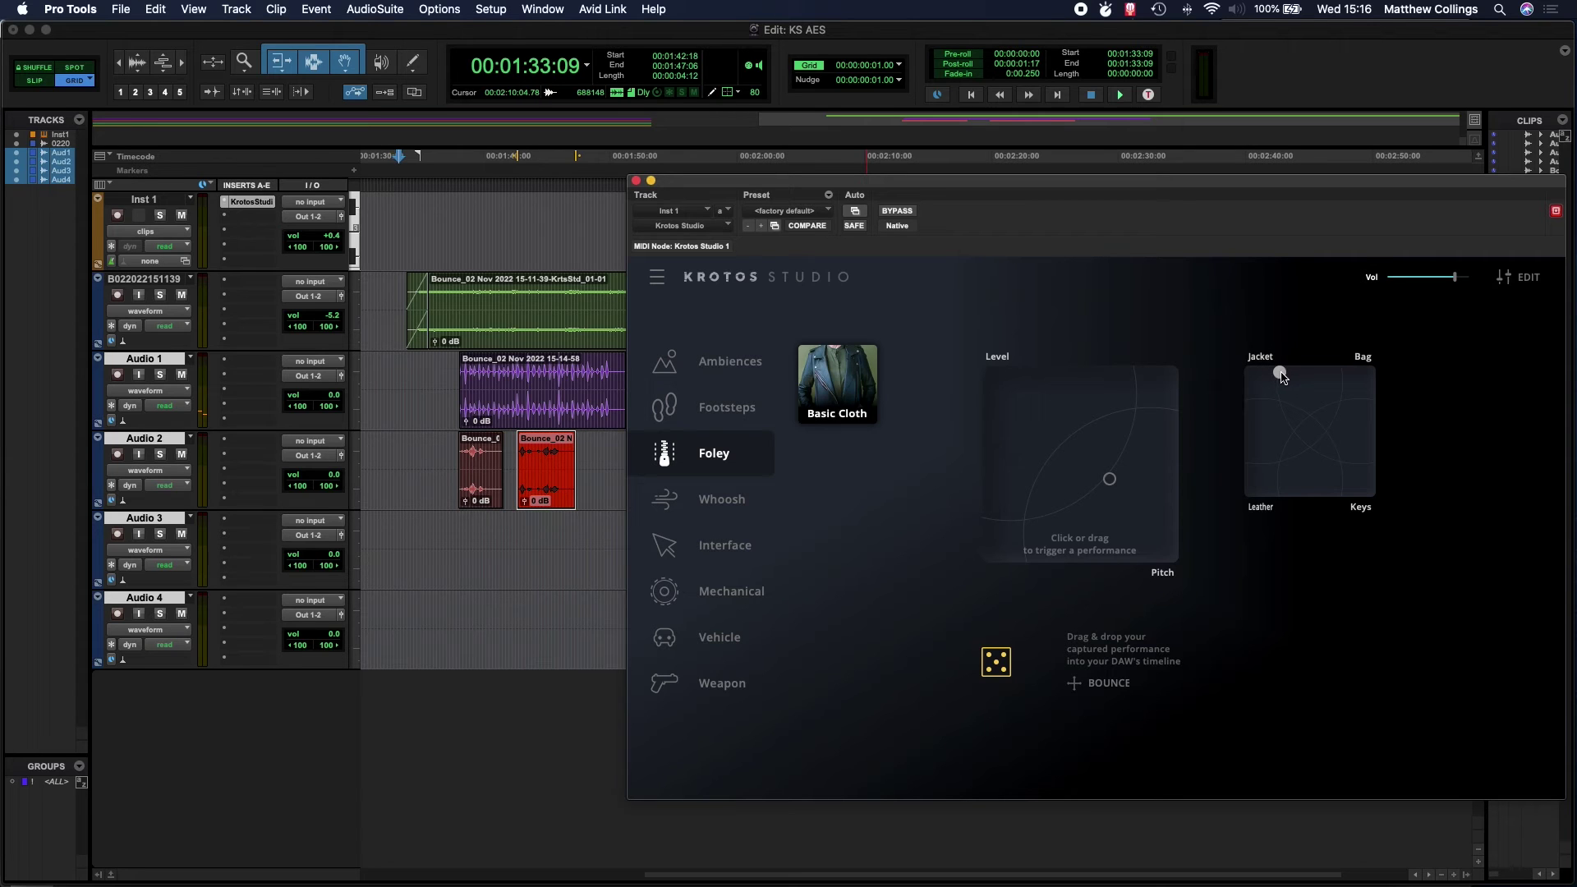
Shift the cloth blend through Jacket, Bag, Leather and Keys, and bounce a third performance onto Audio 2
{"action": "left_click_drag", "start_coordinate": [1282, 377], "coordinate": [1393, 370]}
{"action": "mouse_move", "coordinate": [1075, 499]}
{"action": "left_mouse_down"}
{"action": "mouse_move", "coordinate": [1108, 449]}
{"action": "mouse_move", "coordinate": [1061, 490]}
{"action": "mouse_move", "coordinate": [1105, 457]}
{"action": "mouse_move", "coordinate": [1058, 454]}
{"action": "mouse_move", "coordinate": [1101, 464]}
{"action": "mouse_move", "coordinate": [1071, 408]}
{"action": "mouse_move", "coordinate": [1074, 477]}
{"action": "left_mouse_up"}
{"action": "left_click_drag", "start_coordinate": [1366, 372], "coordinate": [1250, 490]}
{"action": "mouse_move", "coordinate": [1072, 486]}
{"action": "left_mouse_down"}
{"action": "mouse_move", "coordinate": [1087, 425]}
{"action": "mouse_move", "coordinate": [1074, 491]}
{"action": "mouse_move", "coordinate": [1088, 517]}
{"action": "mouse_move", "coordinate": [1088, 463]}
{"action": "mouse_move", "coordinate": [1055, 517]}
{"action": "mouse_move", "coordinate": [1129, 459]}
{"action": "mouse_move", "coordinate": [1088, 423]}
{"action": "mouse_move", "coordinate": [1096, 470]}
{"action": "mouse_move", "coordinate": [1071, 518]}
{"action": "left_mouse_up"}
{"action": "left_click_drag", "start_coordinate": [1261, 489], "coordinate": [1301, 490]}
{"action": "left_click", "coordinate": [1084, 499]}
{"action": "mouse_move", "coordinate": [1084, 499]}
{"action": "left_mouse_down"}
{"action": "mouse_move", "coordinate": [1071, 513]}
{"action": "mouse_move", "coordinate": [1064, 470]}
{"action": "mouse_move", "coordinate": [1069, 483]}
{"action": "left_mouse_up"}
{"action": "left_click_drag", "start_coordinate": [605, 481], "coordinate": [603, 482]}
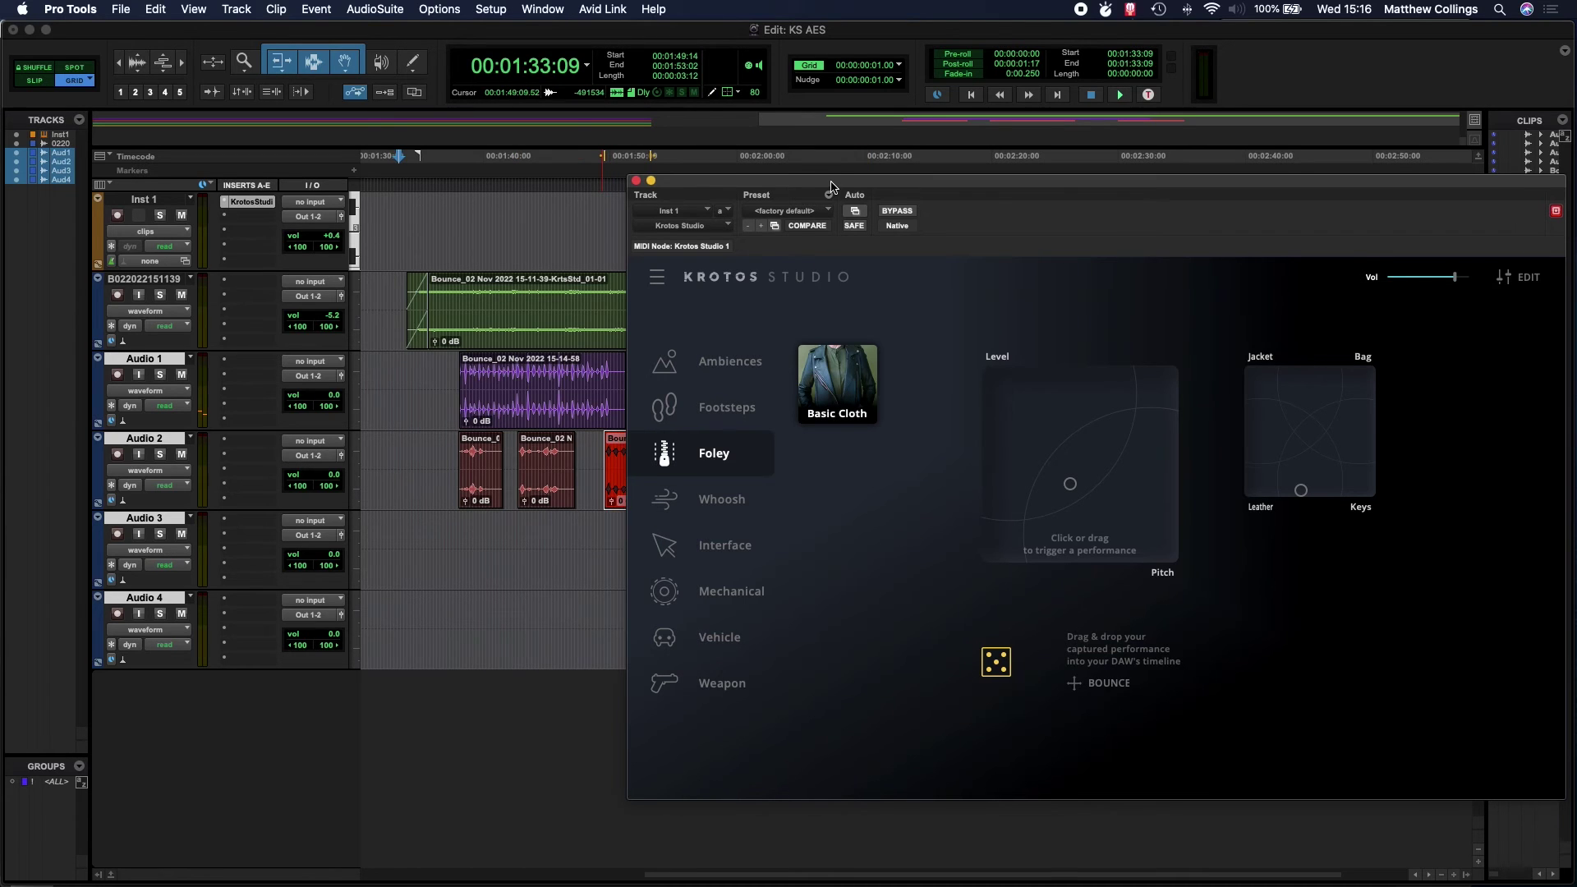
{"action": "left_click_drag", "start_coordinate": [831, 187], "coordinate": [777, 202]}
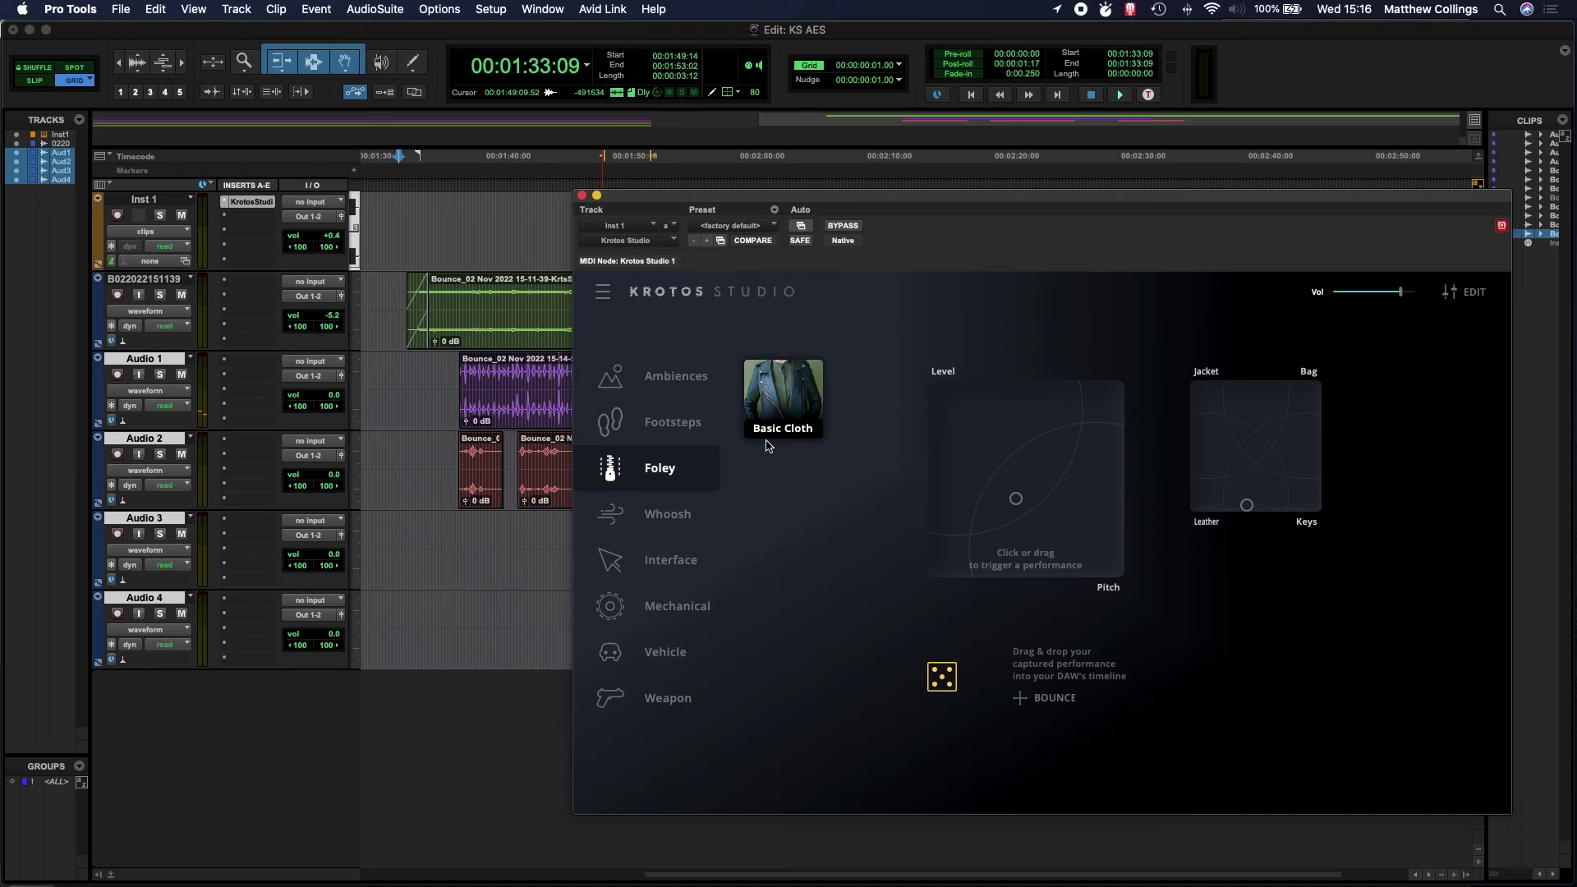
Load the Hybrid whoosh, bounce a captured whoosh onto Audio 3, then load the Fire whoosh
{"action": "left_click", "coordinate": [657, 514]}
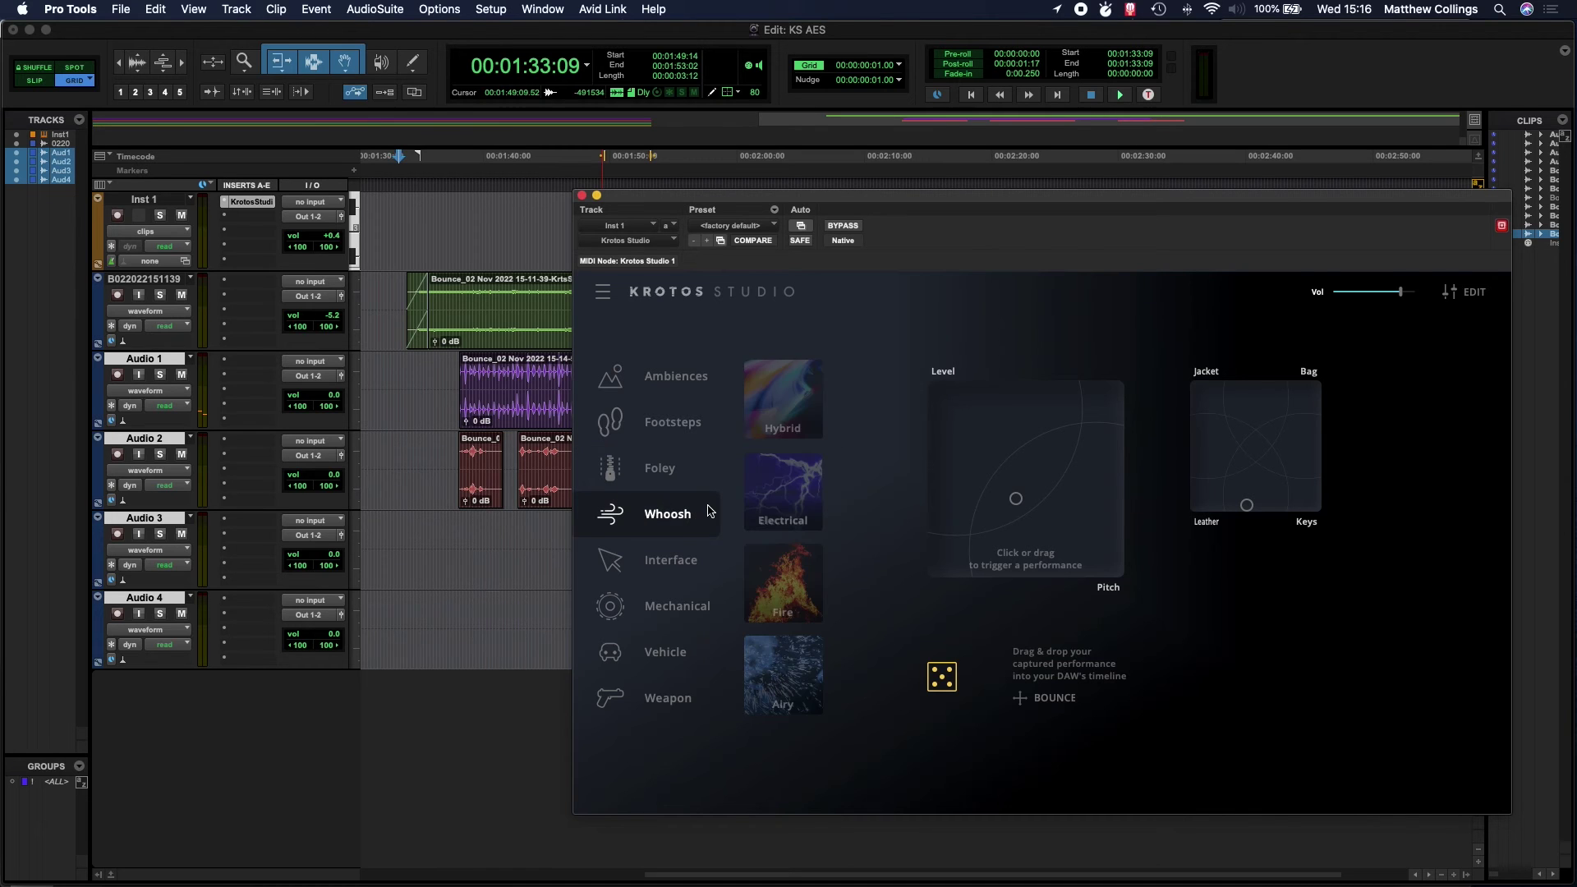
{"action": "left_click", "coordinate": [797, 404]}
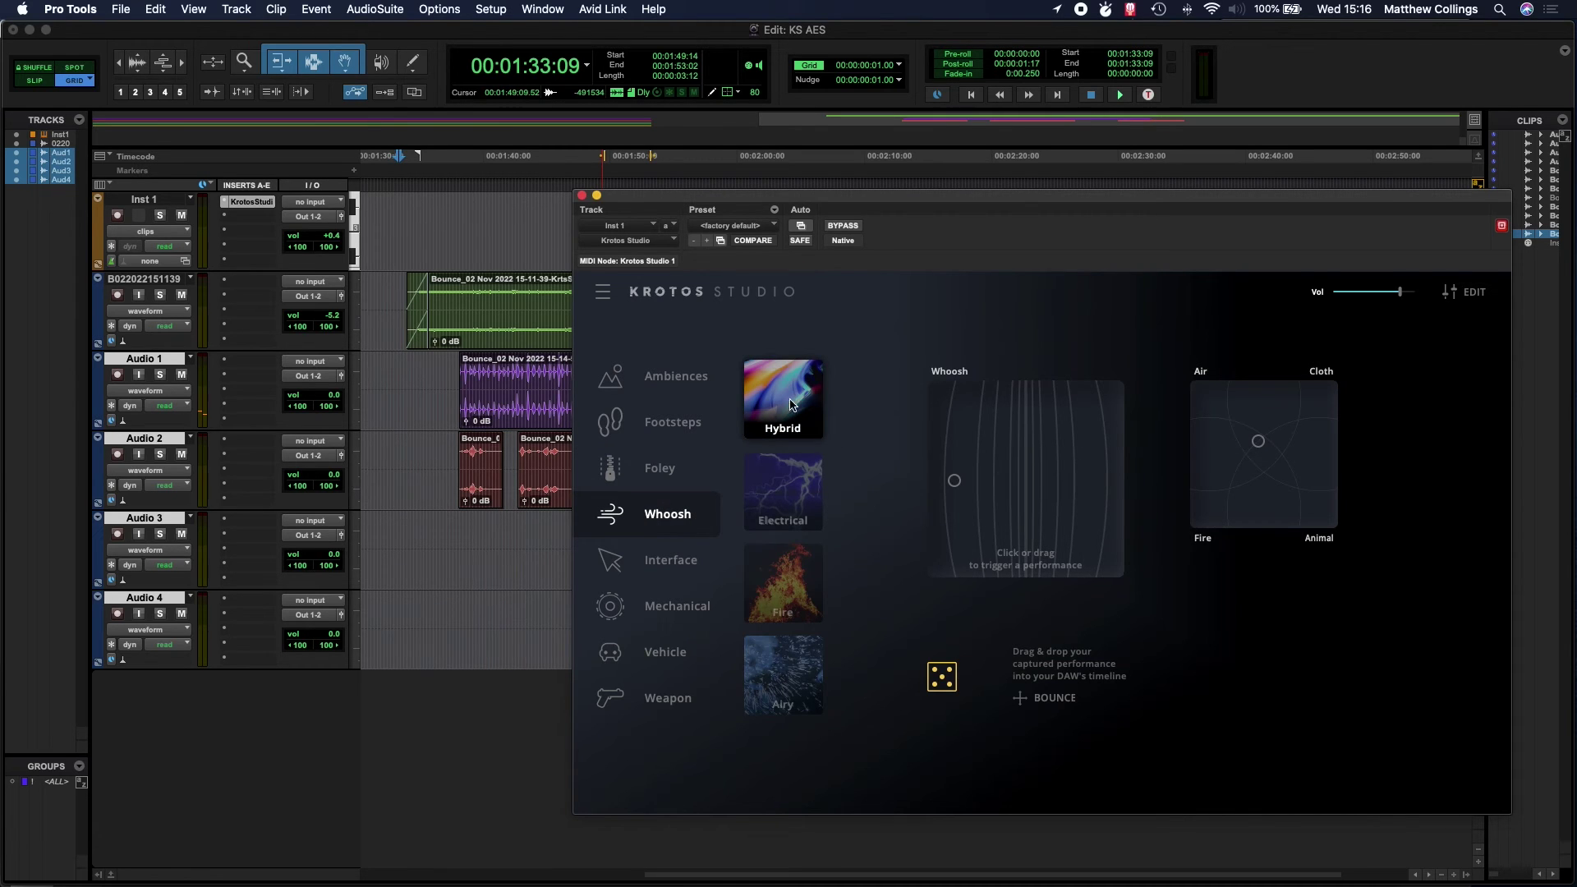
{"action": "left_click", "coordinate": [954, 484]}
{"action": "left_click", "coordinate": [953, 483]}
{"action": "mouse_move", "coordinate": [932, 485]}
{"action": "left_mouse_down"}
{"action": "mouse_move", "coordinate": [1118, 475]}
{"action": "mouse_move", "coordinate": [1036, 451]}
{"action": "mouse_move", "coordinate": [971, 463]}
{"action": "mouse_move", "coordinate": [988, 475]}
{"action": "mouse_move", "coordinate": [1074, 450]}
{"action": "mouse_move", "coordinate": [1091, 468]}
{"action": "mouse_move", "coordinate": [1080, 475]}
{"action": "mouse_move", "coordinate": [1006, 453]}
{"action": "mouse_move", "coordinate": [948, 484]}
{"action": "left_mouse_up"}
{"action": "left_click_drag", "start_coordinate": [1008, 197], "coordinate": [1123, 88]}
{"action": "left_click_drag", "start_coordinate": [1160, 591], "coordinate": [513, 554]}
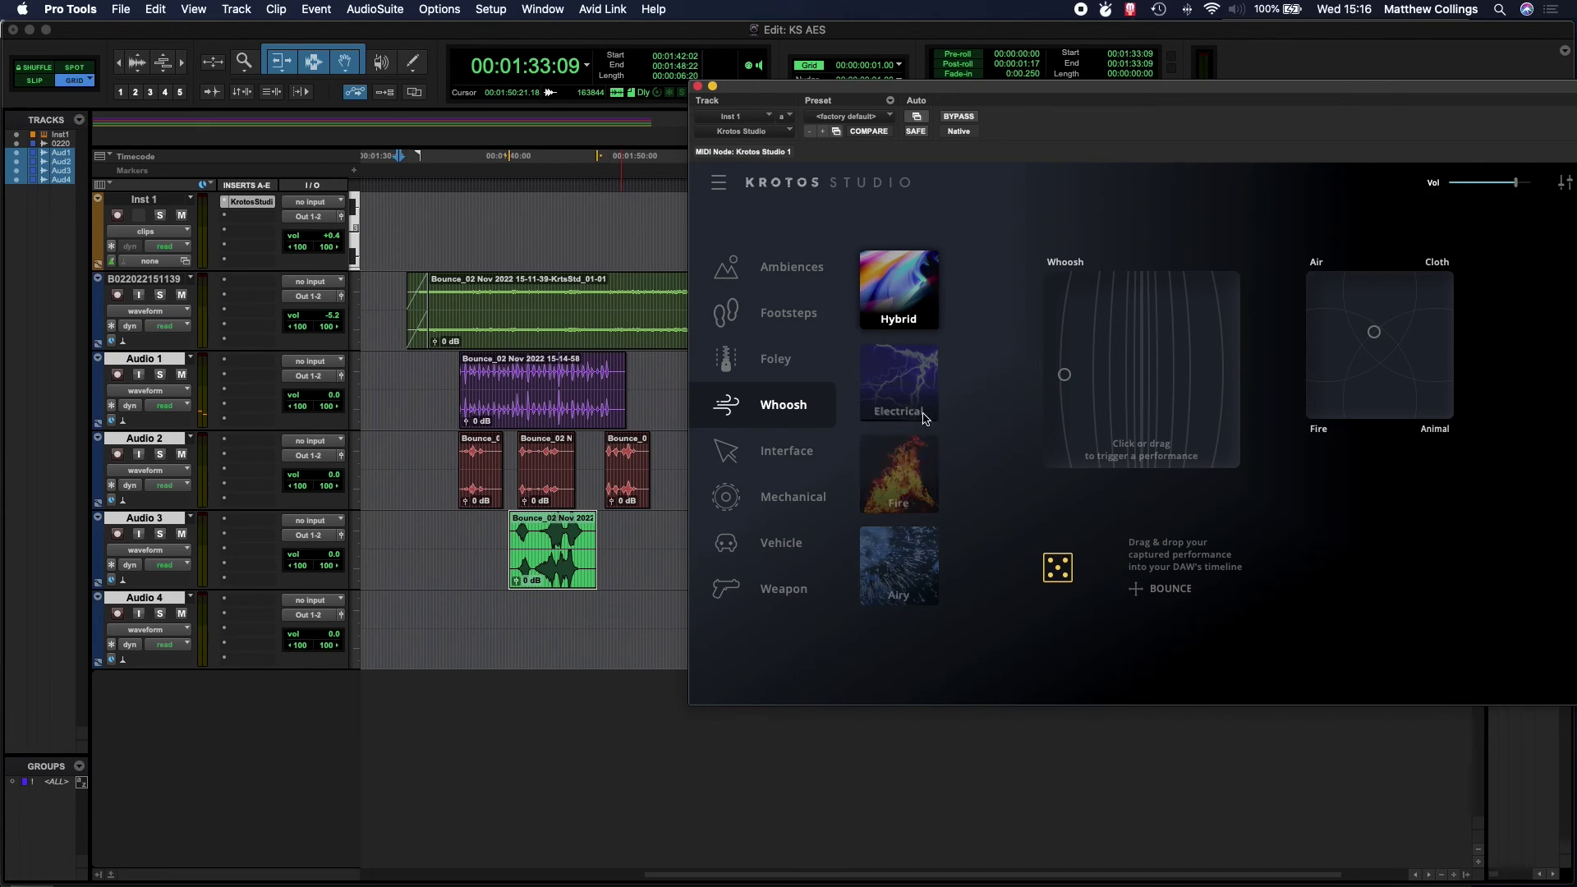
{"action": "left_click", "coordinate": [913, 507]}
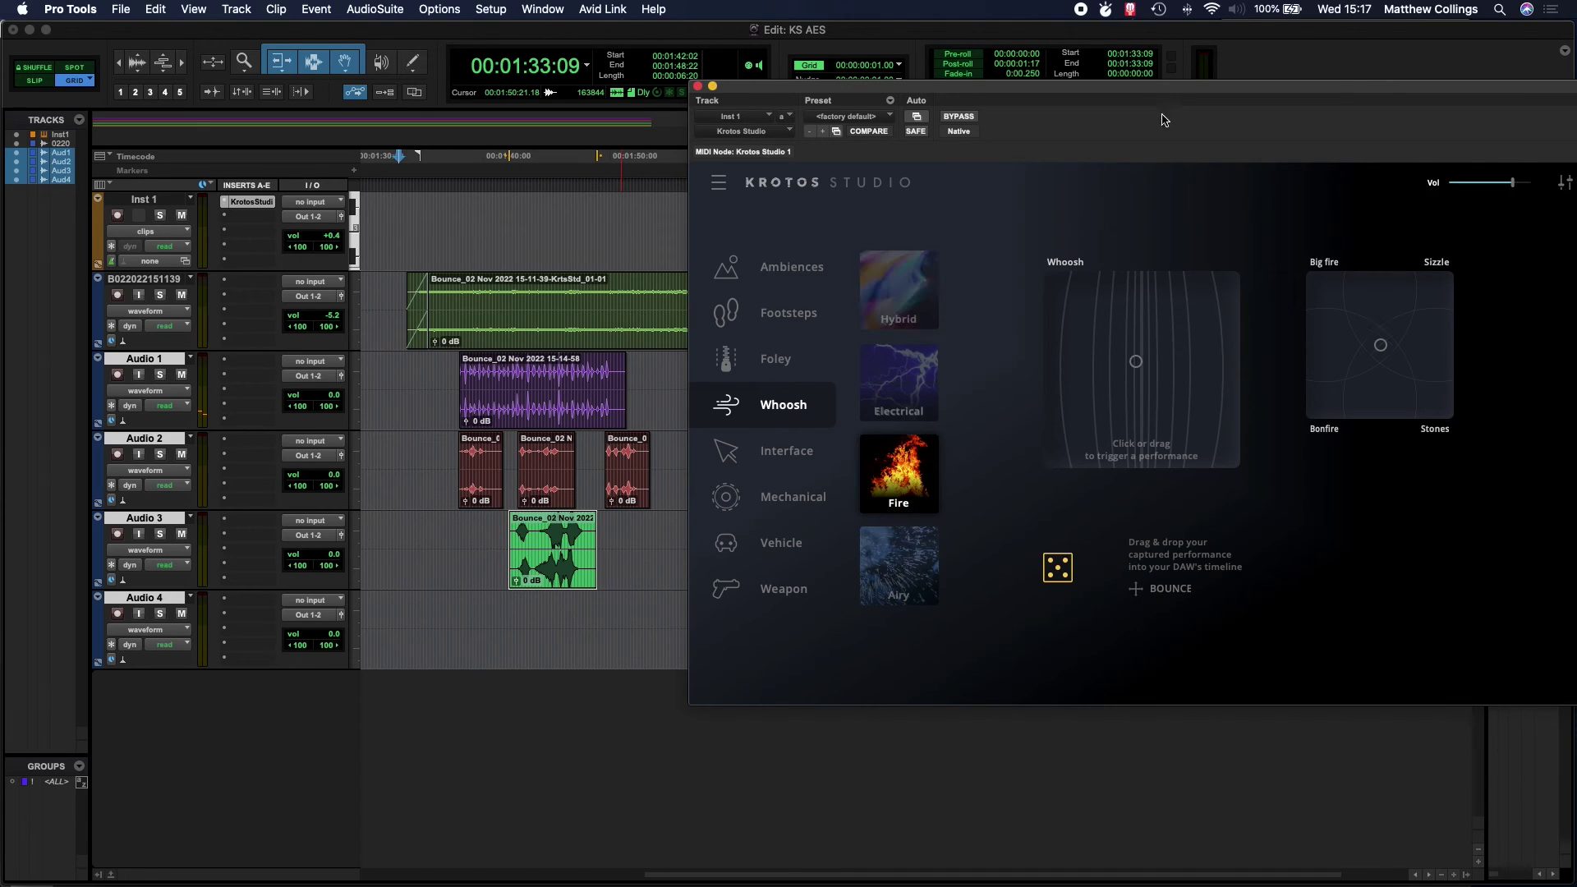
Capture three Fire whoosh sweeps and bounce each onto Audio 4
{"action": "left_click_drag", "start_coordinate": [1172, 91], "coordinate": [1093, 111]}
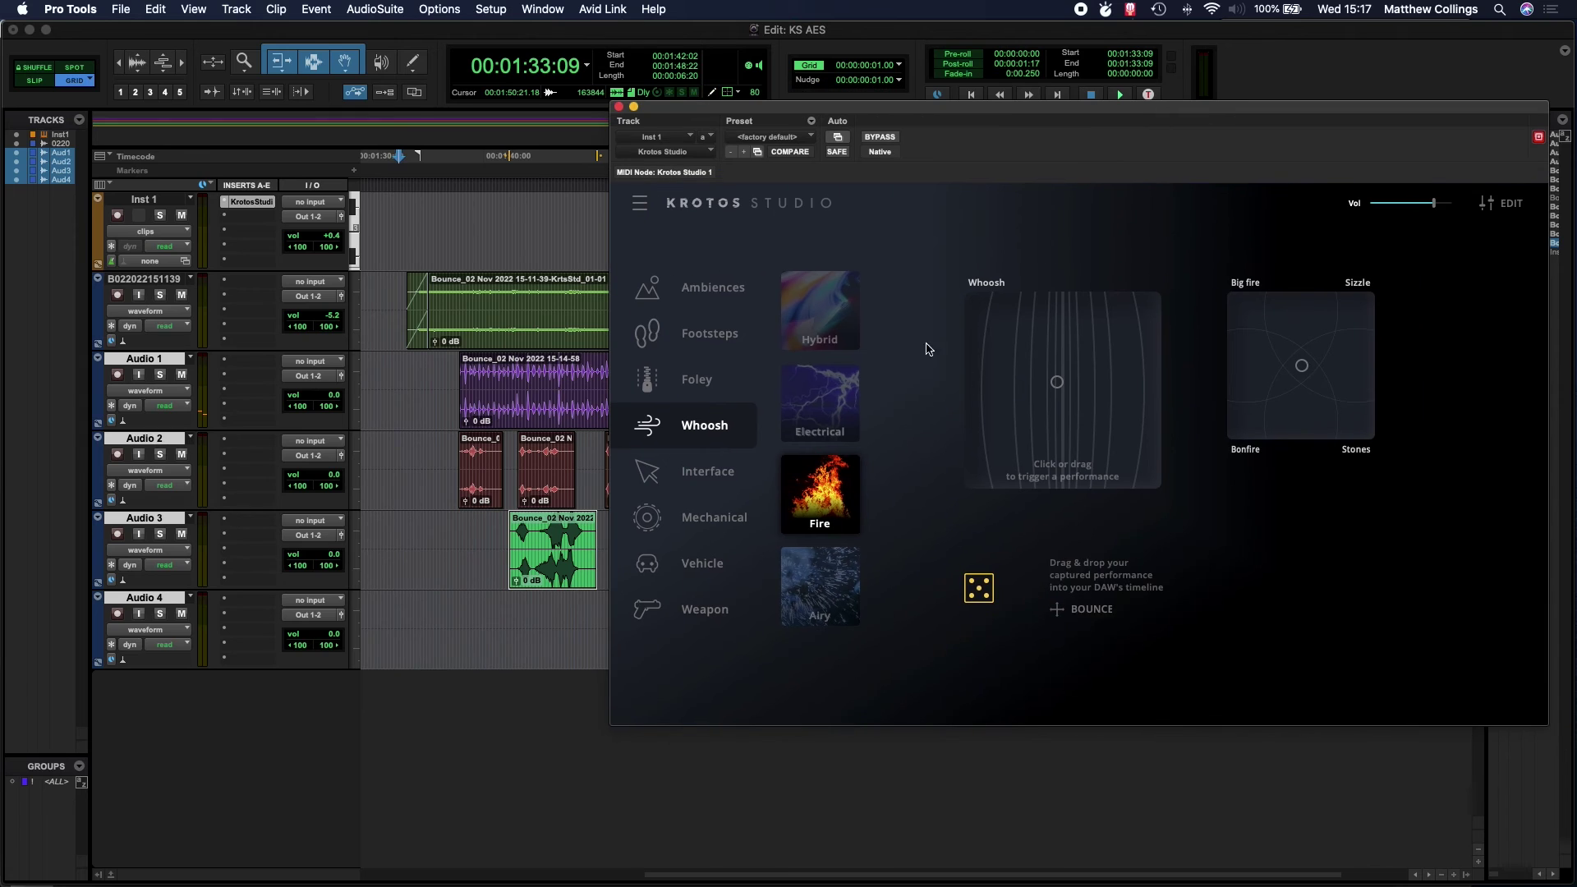
{"action": "left_click", "coordinate": [1055, 384]}
{"action": "mouse_move", "coordinate": [1058, 386]}
{"action": "left_mouse_down"}
{"action": "mouse_move", "coordinate": [1038, 394]}
{"action": "mouse_move", "coordinate": [1064, 382]}
{"action": "mouse_move", "coordinate": [1082, 323]}
{"action": "mouse_move", "coordinate": [1105, 413]}
{"action": "mouse_move", "coordinate": [995, 397]}
{"action": "mouse_move", "coordinate": [1128, 342]}
{"action": "mouse_move", "coordinate": [1116, 396]}
{"action": "mouse_move", "coordinate": [1014, 375]}
{"action": "mouse_move", "coordinate": [1072, 413]}
{"action": "mouse_move", "coordinate": [1131, 394]}
{"action": "mouse_move", "coordinate": [1018, 386]}
{"action": "left_mouse_up"}
{"action": "left_click_drag", "start_coordinate": [1096, 612], "coordinate": [486, 624]}
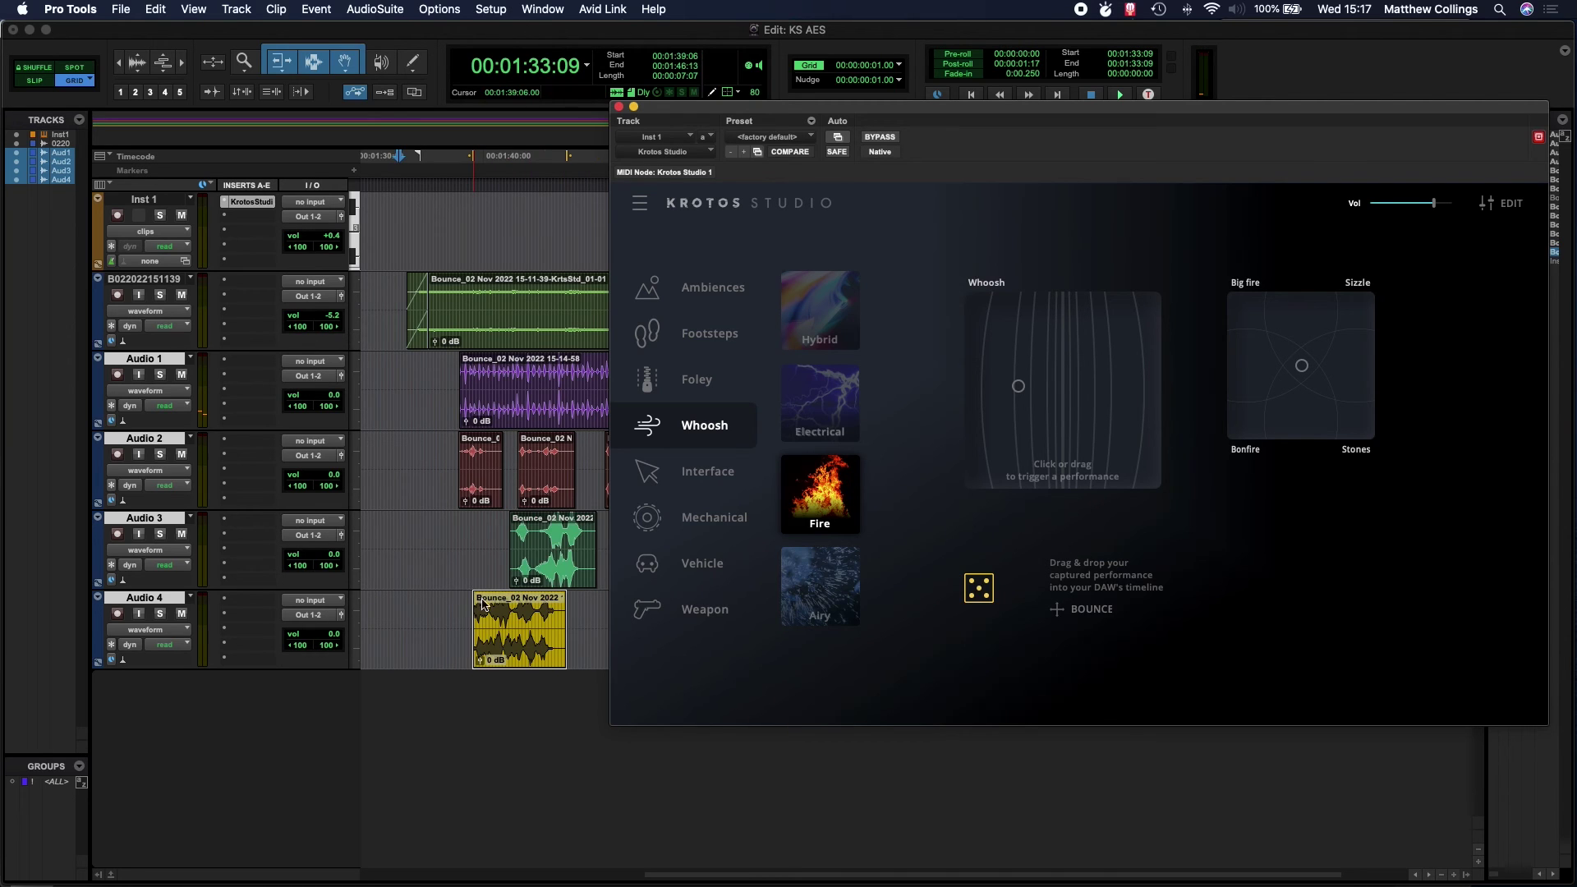
{"action": "mouse_move", "coordinate": [972, 400]}
{"action": "left_mouse_down"}
{"action": "mouse_move", "coordinate": [1109, 392]}
{"action": "mouse_move", "coordinate": [1153, 414]}
{"action": "left_mouse_up"}
{"action": "left_click_drag", "start_coordinate": [1077, 606], "coordinate": [593, 626]}
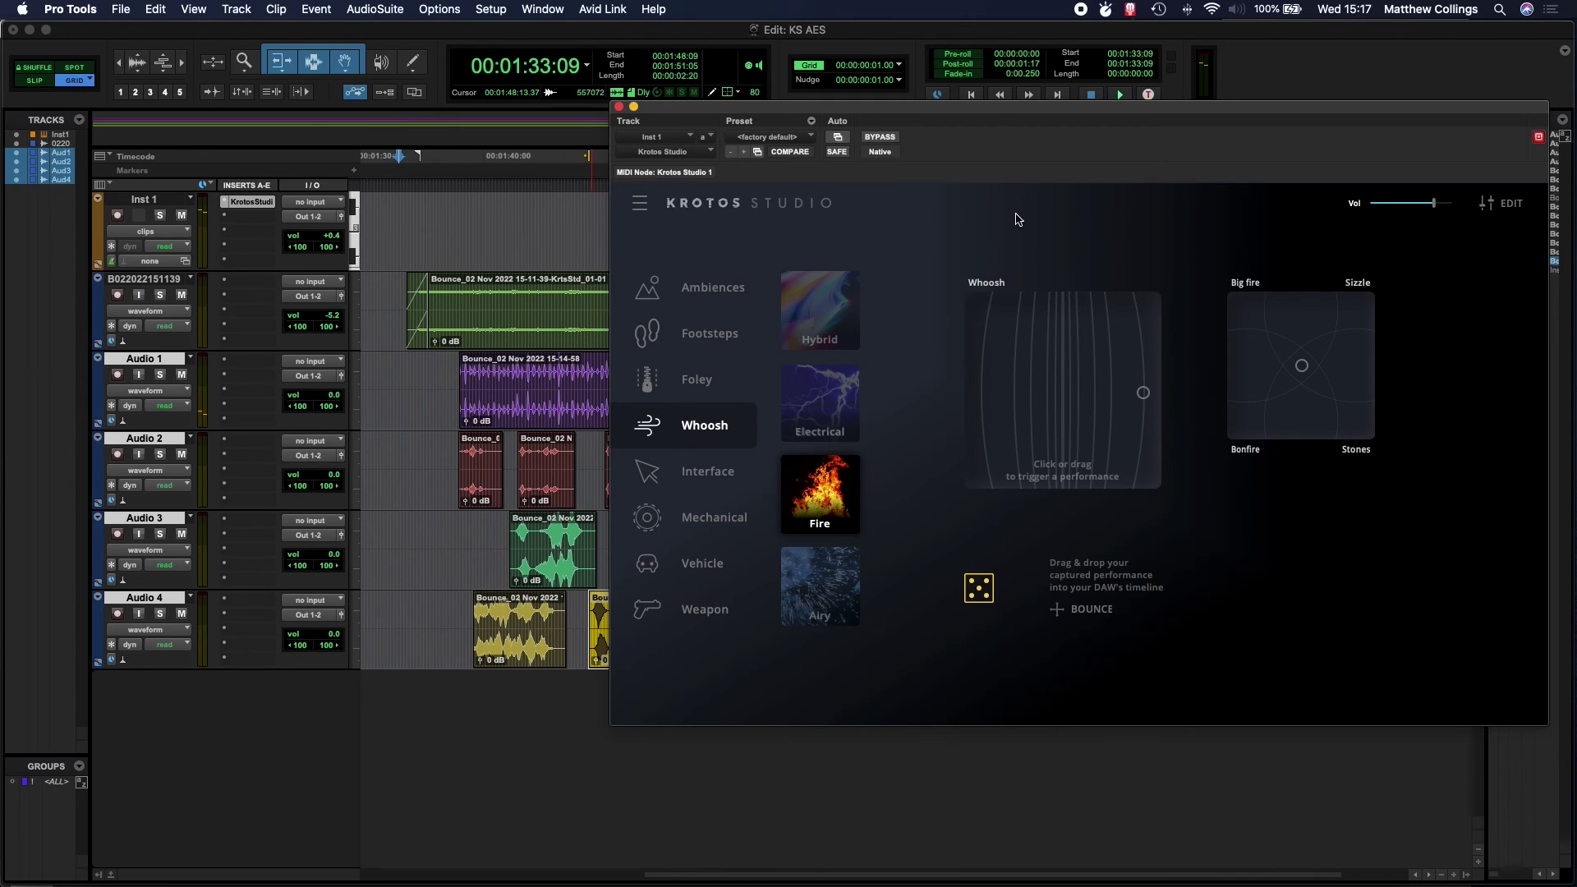
{"action": "left_click_drag", "start_coordinate": [1115, 119], "coordinate": [1143, 103]}
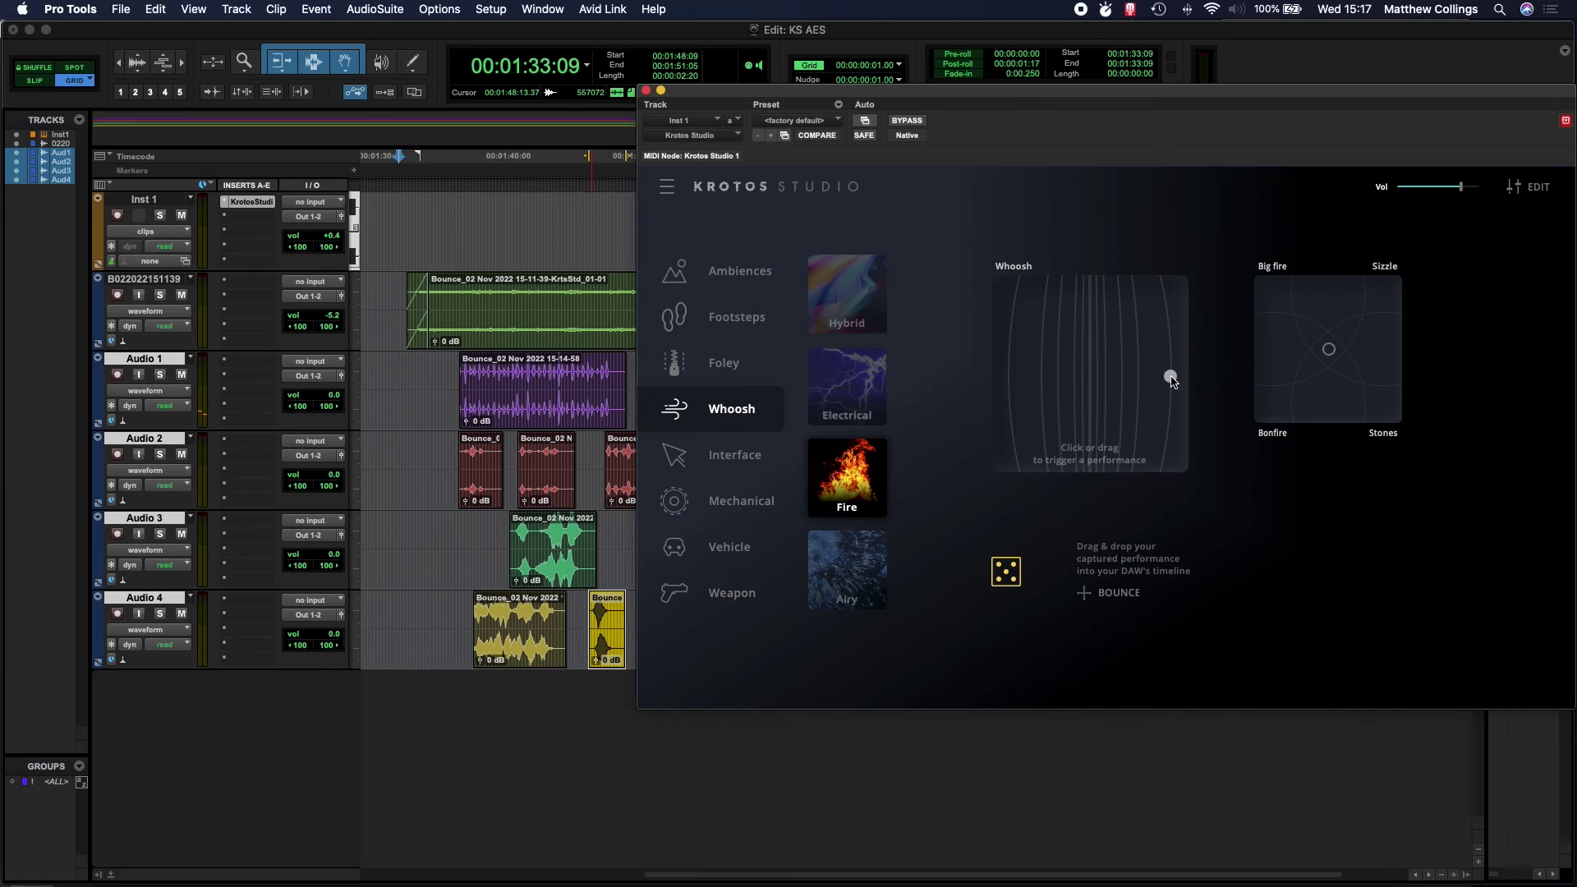
{"action": "left_click", "coordinate": [1170, 377]}
{"action": "mouse_move", "coordinate": [1171, 377]}
{"action": "left_mouse_down"}
{"action": "mouse_move", "coordinate": [1085, 347]}
{"action": "mouse_move", "coordinate": [1005, 385]}
{"action": "left_mouse_up"}
{"action": "left_click_drag", "start_coordinate": [1117, 596], "coordinate": [630, 630]}
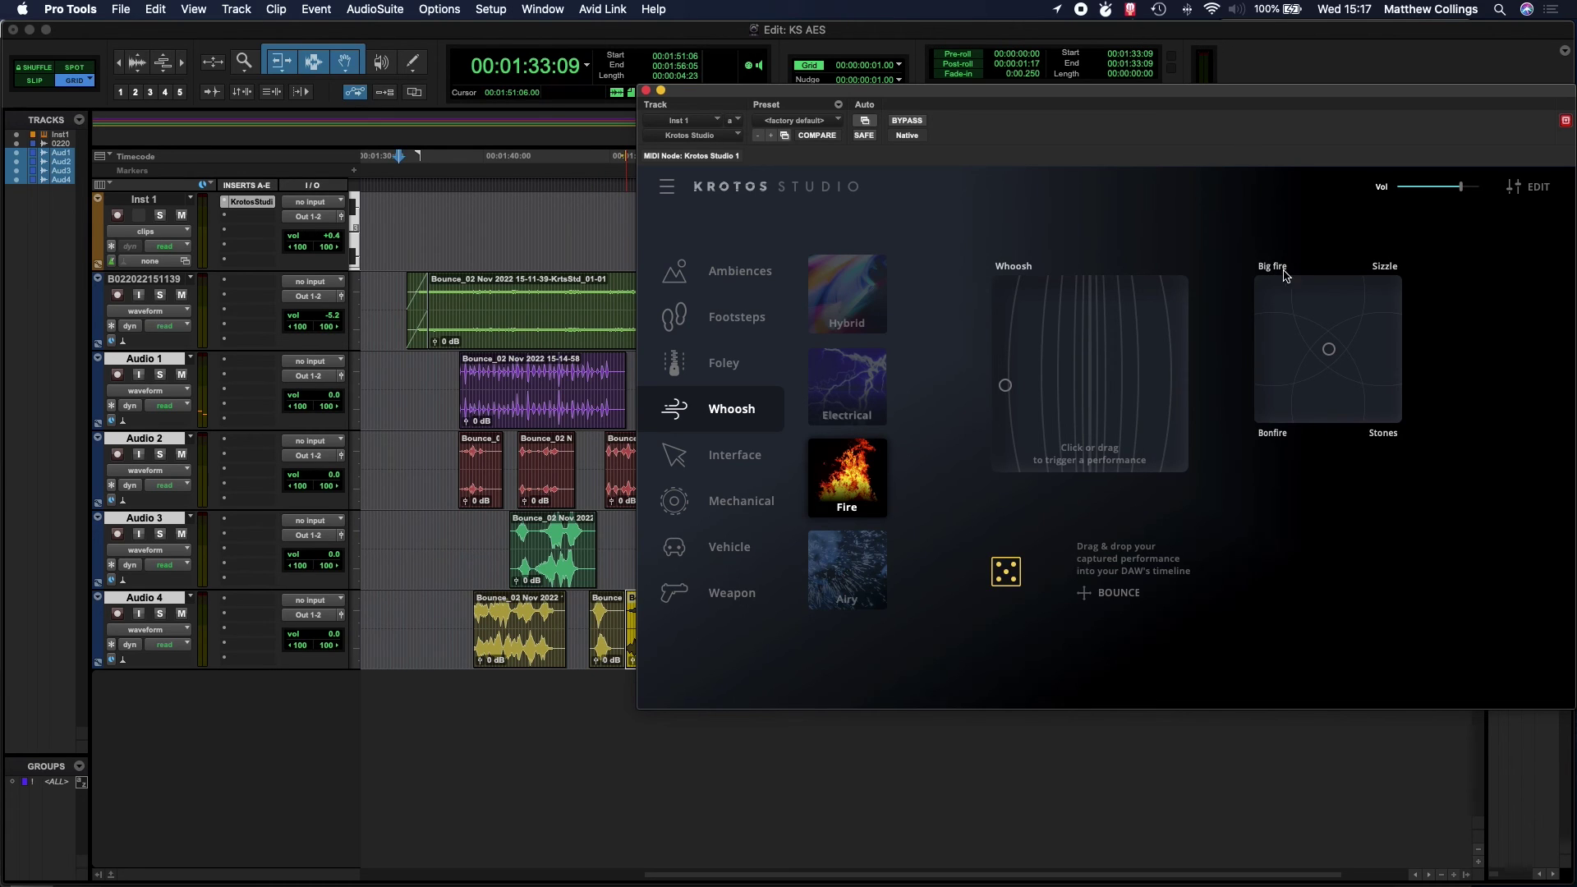
Blend the fire toward Sizzle and then Stones while performing, and bounce the latest whoosh onto Audio 4
{"action": "left_click_drag", "start_coordinate": [1330, 351], "coordinate": [1334, 354]}
{"action": "mouse_move", "coordinate": [1330, 352]}
{"action": "left_mouse_down"}
{"action": "mouse_move", "coordinate": [1357, 293]}
{"action": "mouse_move", "coordinate": [1294, 290]}
{"action": "left_mouse_up"}
{"action": "mouse_move", "coordinate": [1018, 388]}
{"action": "left_mouse_down"}
{"action": "mouse_move", "coordinate": [1120, 350]}
{"action": "mouse_move", "coordinate": [1123, 372]}
{"action": "mouse_move", "coordinate": [1077, 345]}
{"action": "mouse_move", "coordinate": [1023, 370]}
{"action": "mouse_move", "coordinate": [1096, 353]}
{"action": "mouse_move", "coordinate": [1156, 378]}
{"action": "left_mouse_up"}
{"action": "left_click_drag", "start_coordinate": [1290, 293], "coordinate": [1376, 282]}
{"action": "mouse_move", "coordinate": [1155, 378]}
{"action": "left_mouse_down"}
{"action": "mouse_move", "coordinate": [1058, 350]}
{"action": "mouse_move", "coordinate": [1136, 359]}
{"action": "mouse_move", "coordinate": [1113, 379]}
{"action": "mouse_move", "coordinate": [1047, 372]}
{"action": "mouse_move", "coordinate": [1136, 330]}
{"action": "mouse_move", "coordinate": [1098, 367]}
{"action": "mouse_move", "coordinate": [1030, 389]}
{"action": "left_mouse_up"}
{"action": "left_click_drag", "start_coordinate": [1388, 282], "coordinate": [1333, 402]}
{"action": "mouse_move", "coordinate": [1025, 392]}
{"action": "left_mouse_down"}
{"action": "mouse_move", "coordinate": [1141, 341]}
{"action": "mouse_move", "coordinate": [1144, 391]}
{"action": "mouse_move", "coordinate": [1071, 336]}
{"action": "mouse_move", "coordinate": [1047, 361]}
{"action": "mouse_move", "coordinate": [1153, 351]}
{"action": "mouse_move", "coordinate": [1171, 365]}
{"action": "mouse_move", "coordinate": [1038, 365]}
{"action": "left_mouse_up"}
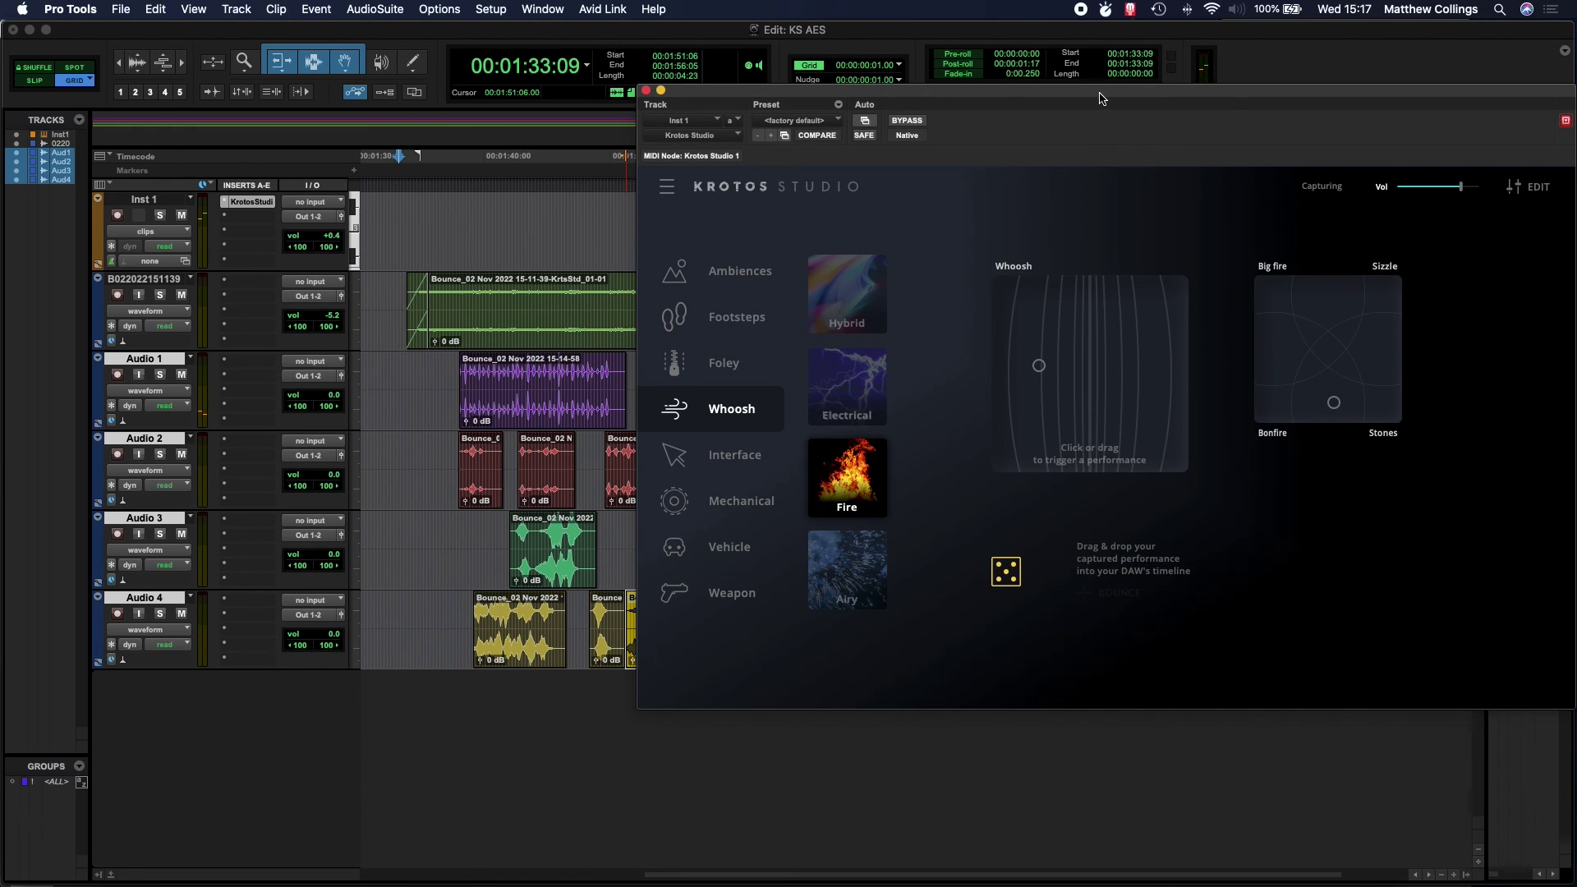
{"action": "left_click_drag", "start_coordinate": [1100, 99], "coordinate": [1157, 64]}
{"action": "left_click_drag", "start_coordinate": [1150, 560], "coordinate": [560, 626]}
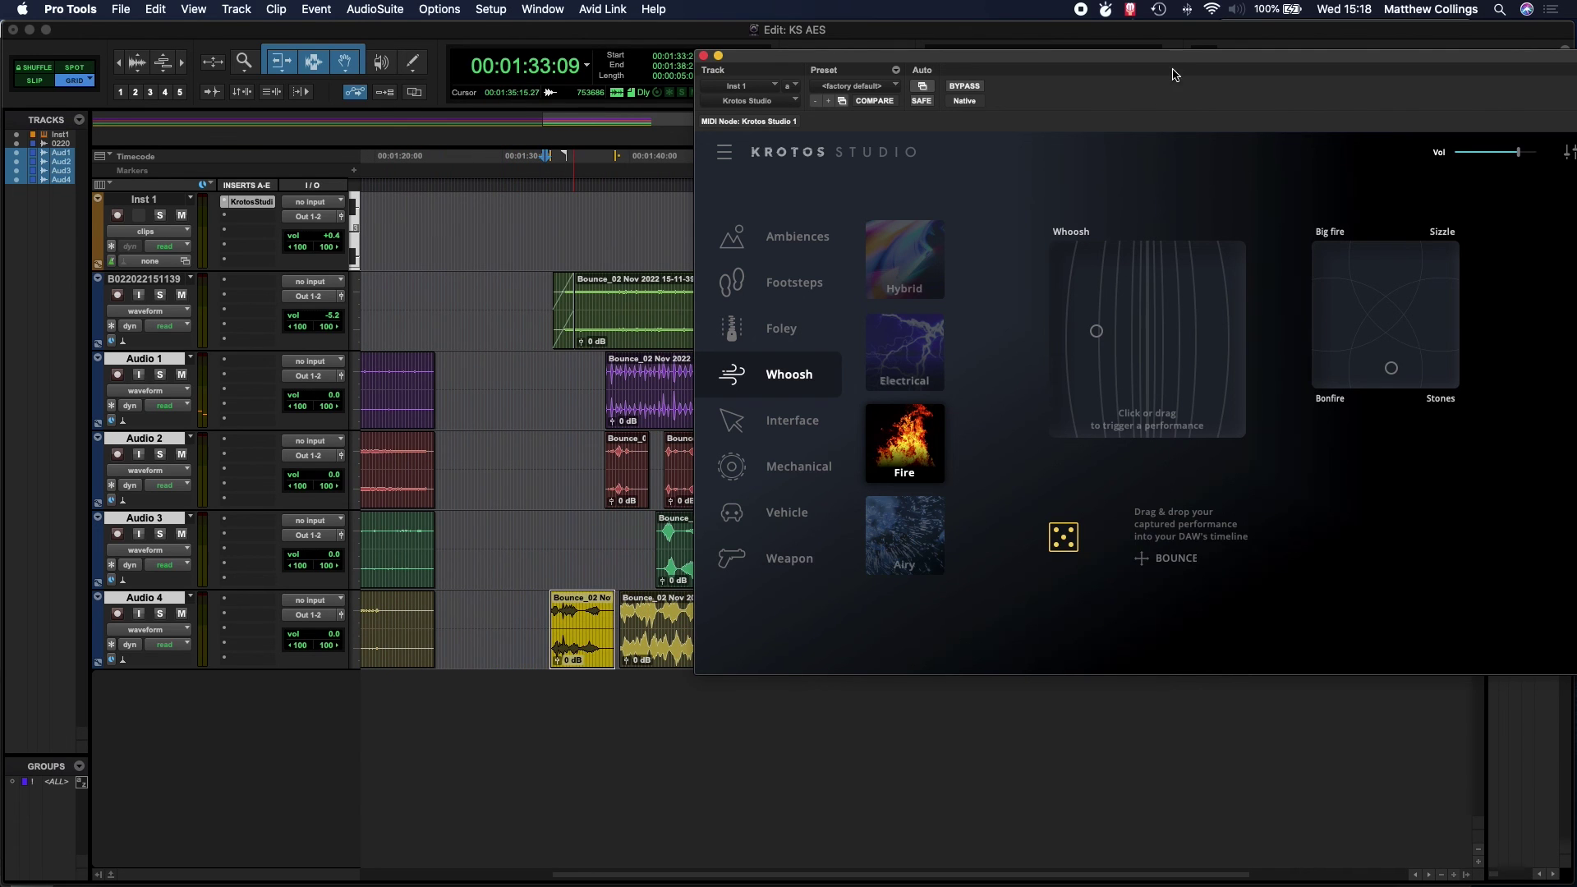
{"action": "left_click_drag", "start_coordinate": [1174, 74], "coordinate": [1013, 199]}
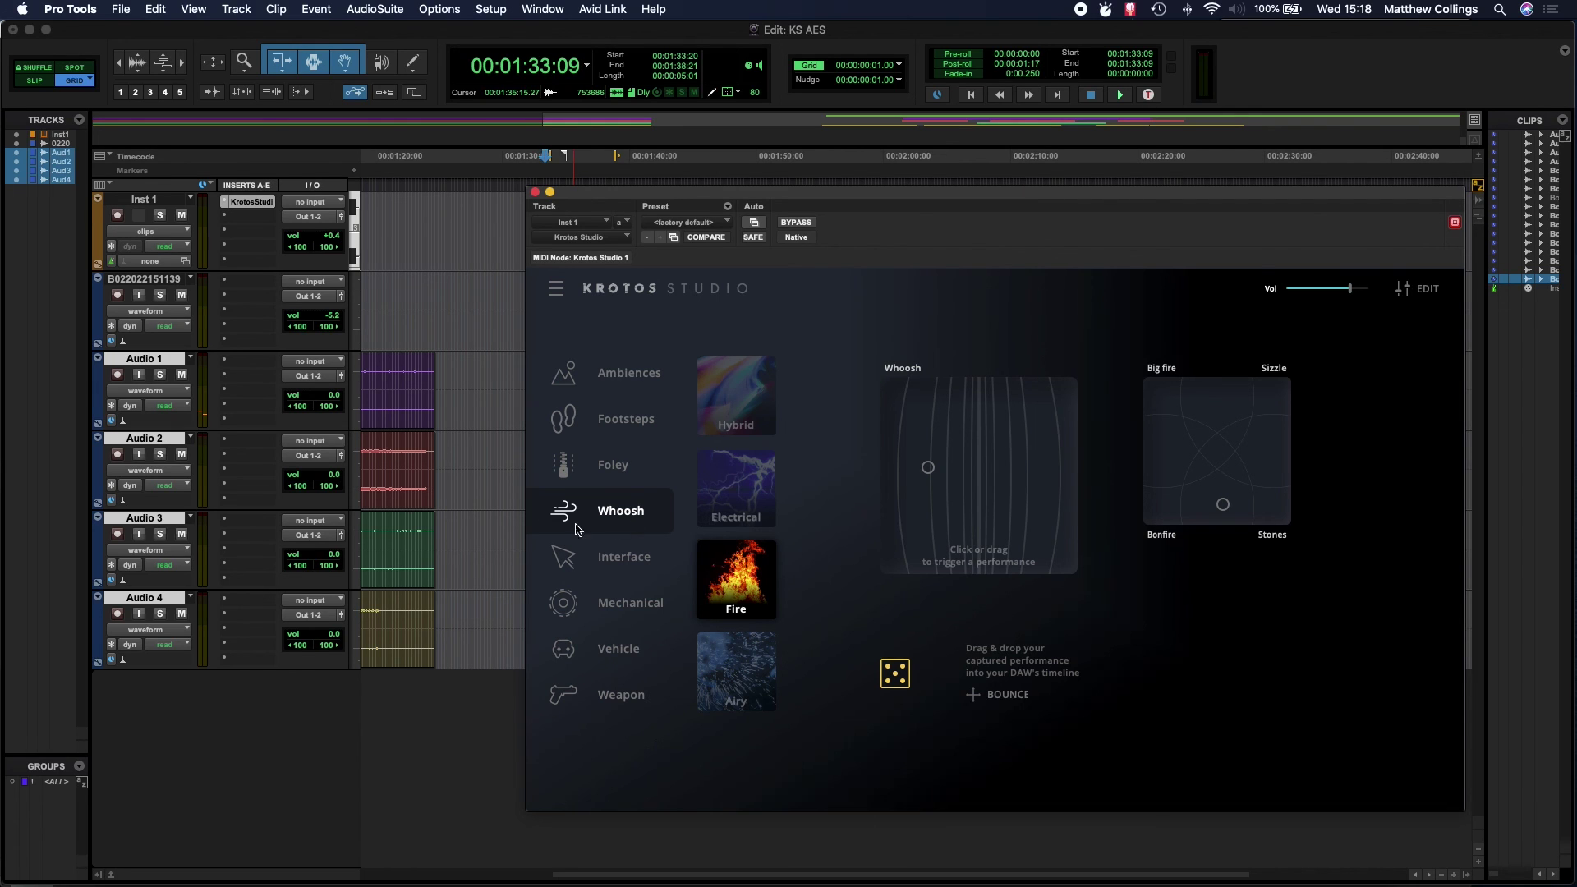
Zoom the Edit window out so all bounced clips on the four tracks are visible
{"action": "scroll", "coordinate": [503, 510], "scroll_direction": "right", "scroll_amount": 5}
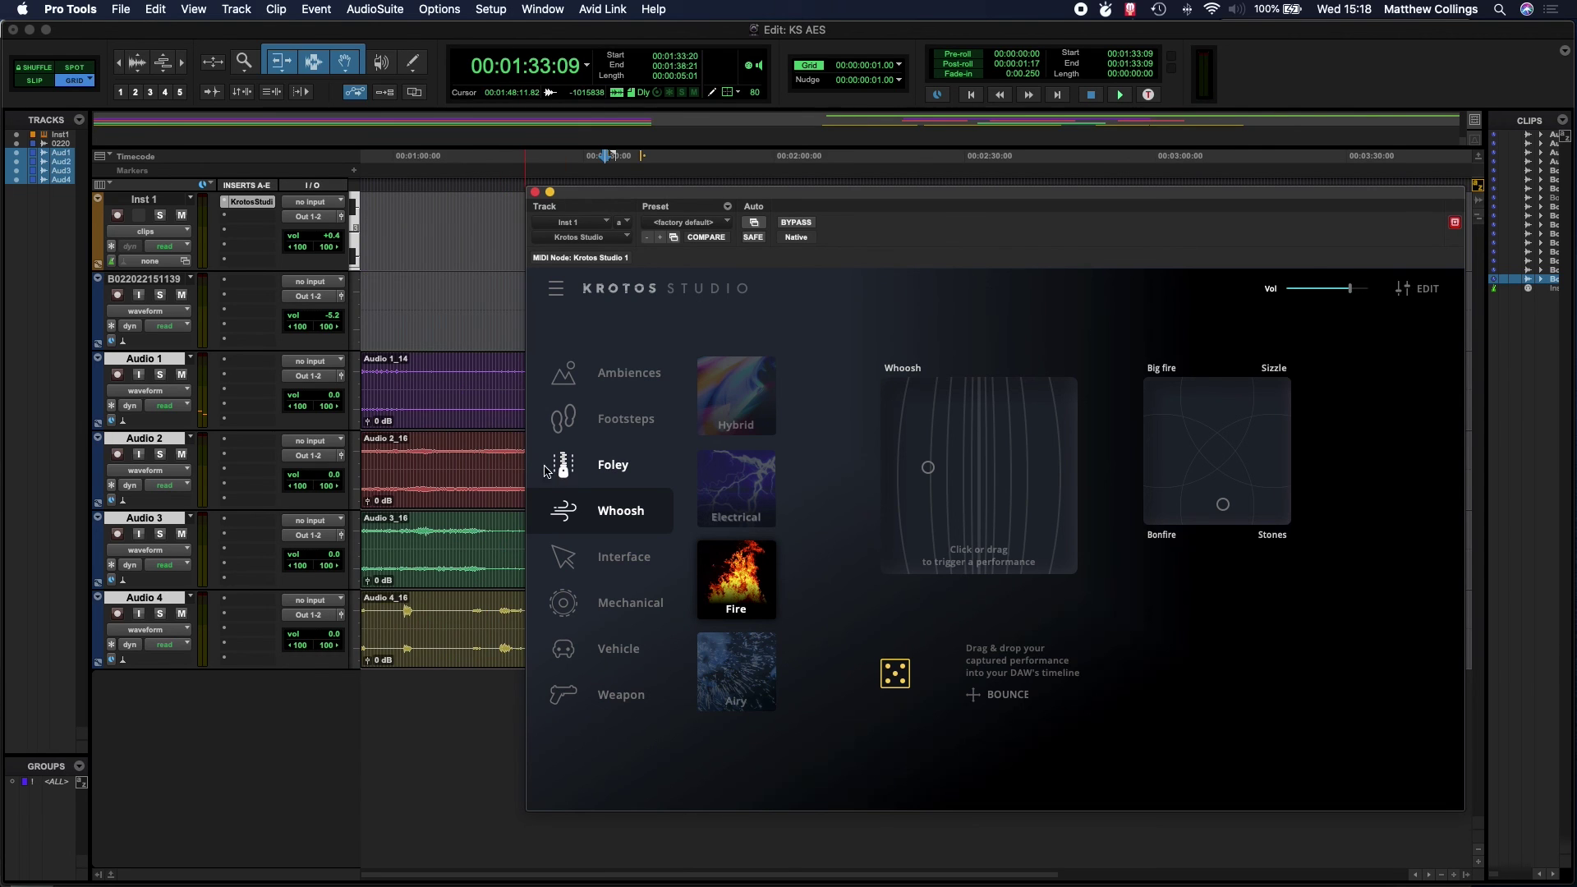
{"action": "key", "text": "super+bracketright"}
{"action": "key", "text": "super+bracketright"}
{"action": "key", "text": "super+bracketright"}
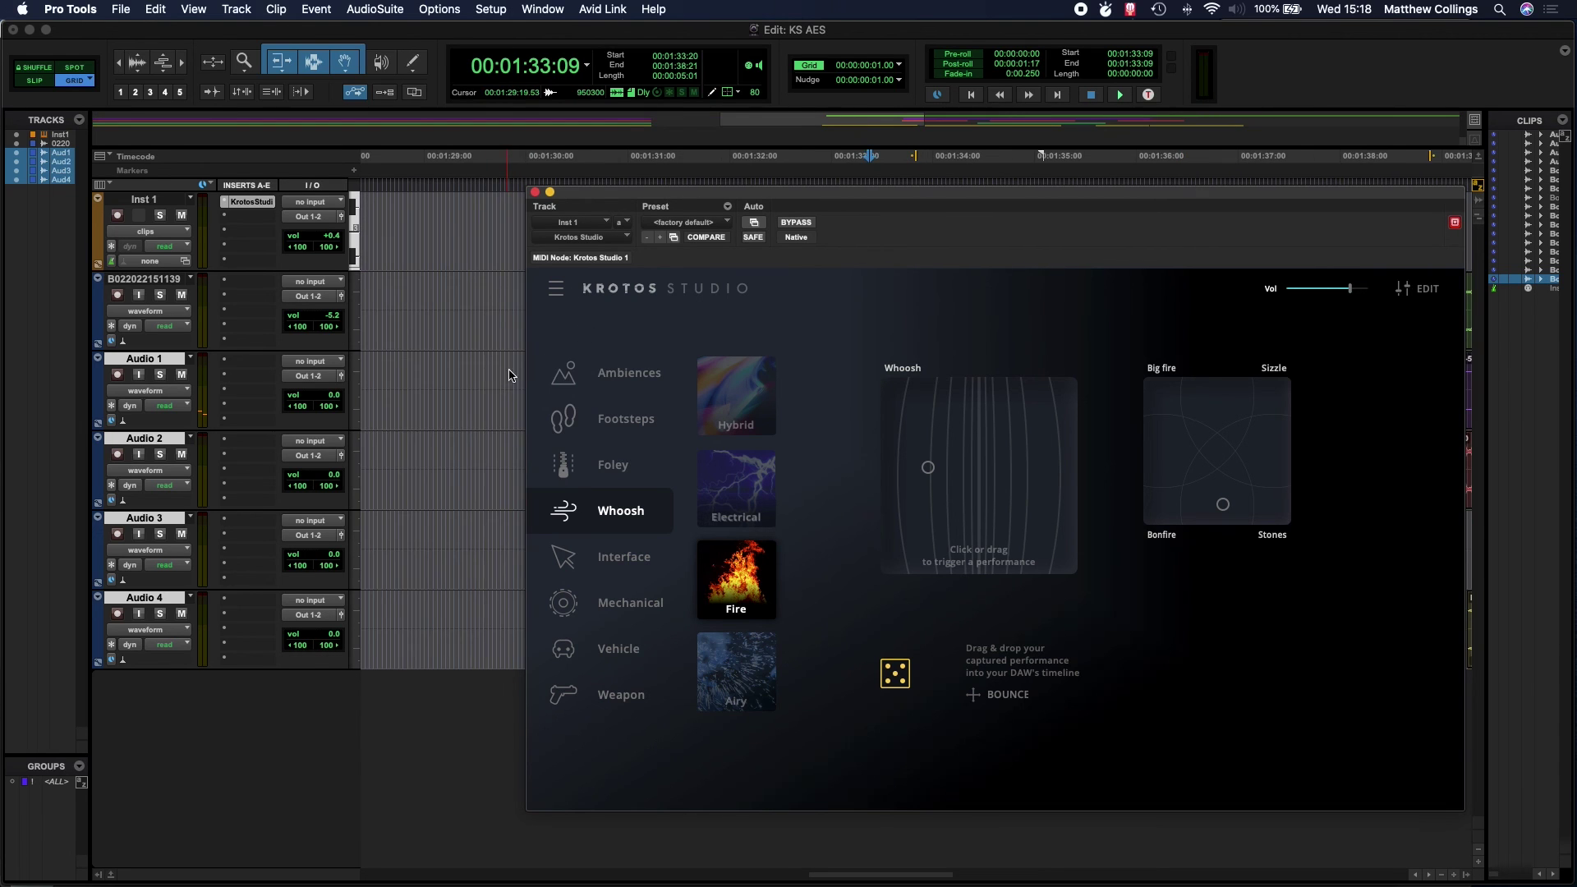
{"action": "key", "text": "super+bracketleft"}
{"action": "key", "text": "super+bracketleft"}
{"action": "key", "text": "super+bracketleft"}
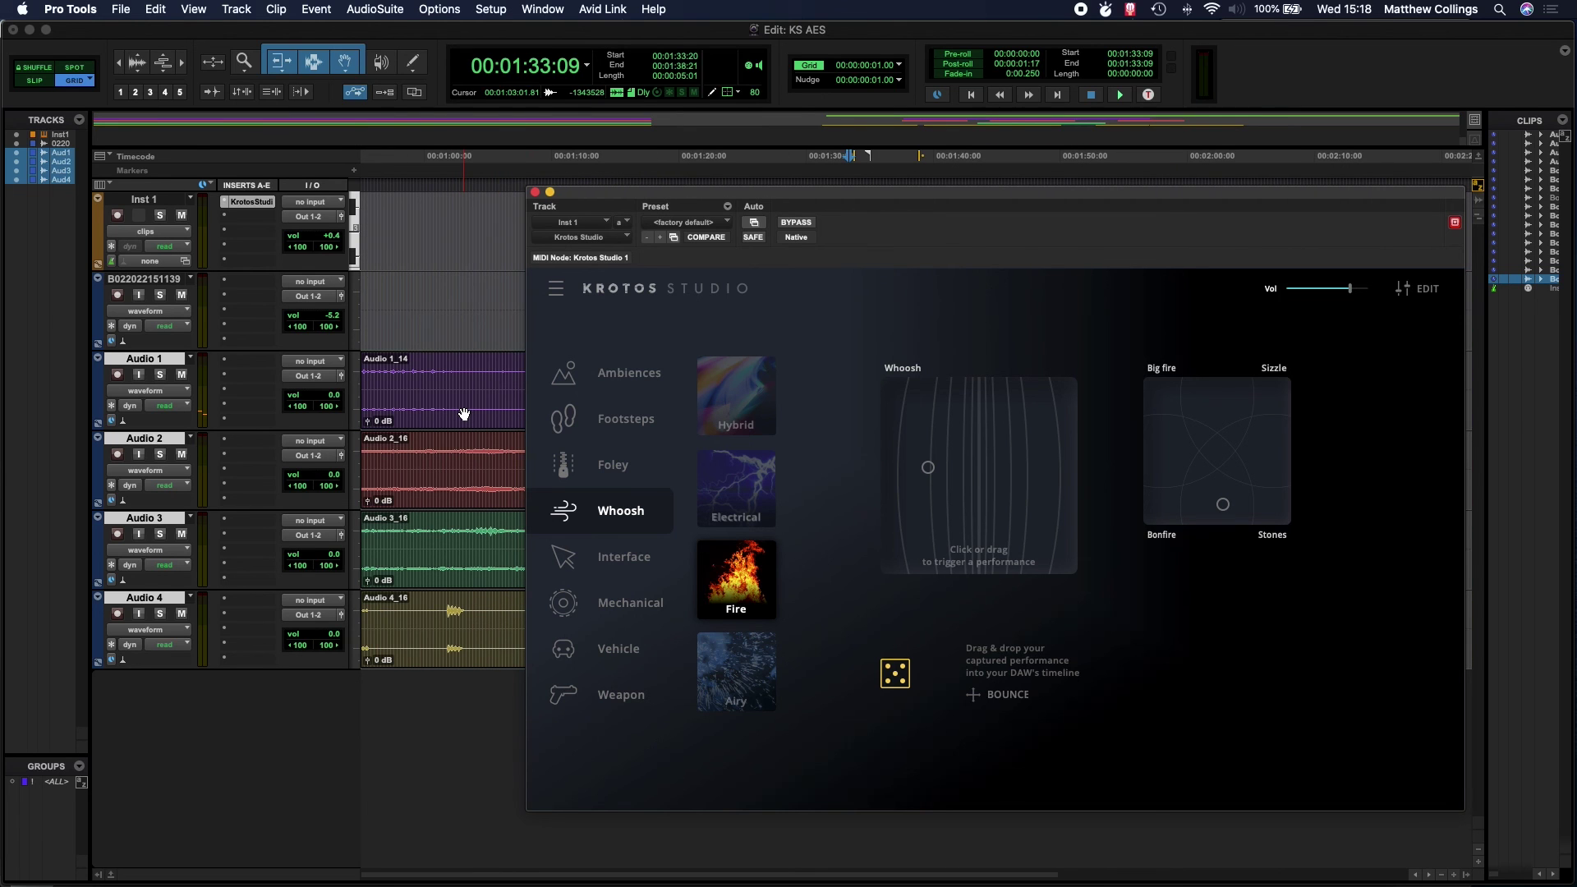
{"action": "mouse_move", "coordinate": [653, 197]}
{"action": "left_mouse_down"}
{"action": "mouse_move", "coordinate": [854, 174]}
{"action": "mouse_move", "coordinate": [642, 222]}
{"action": "left_mouse_up"}
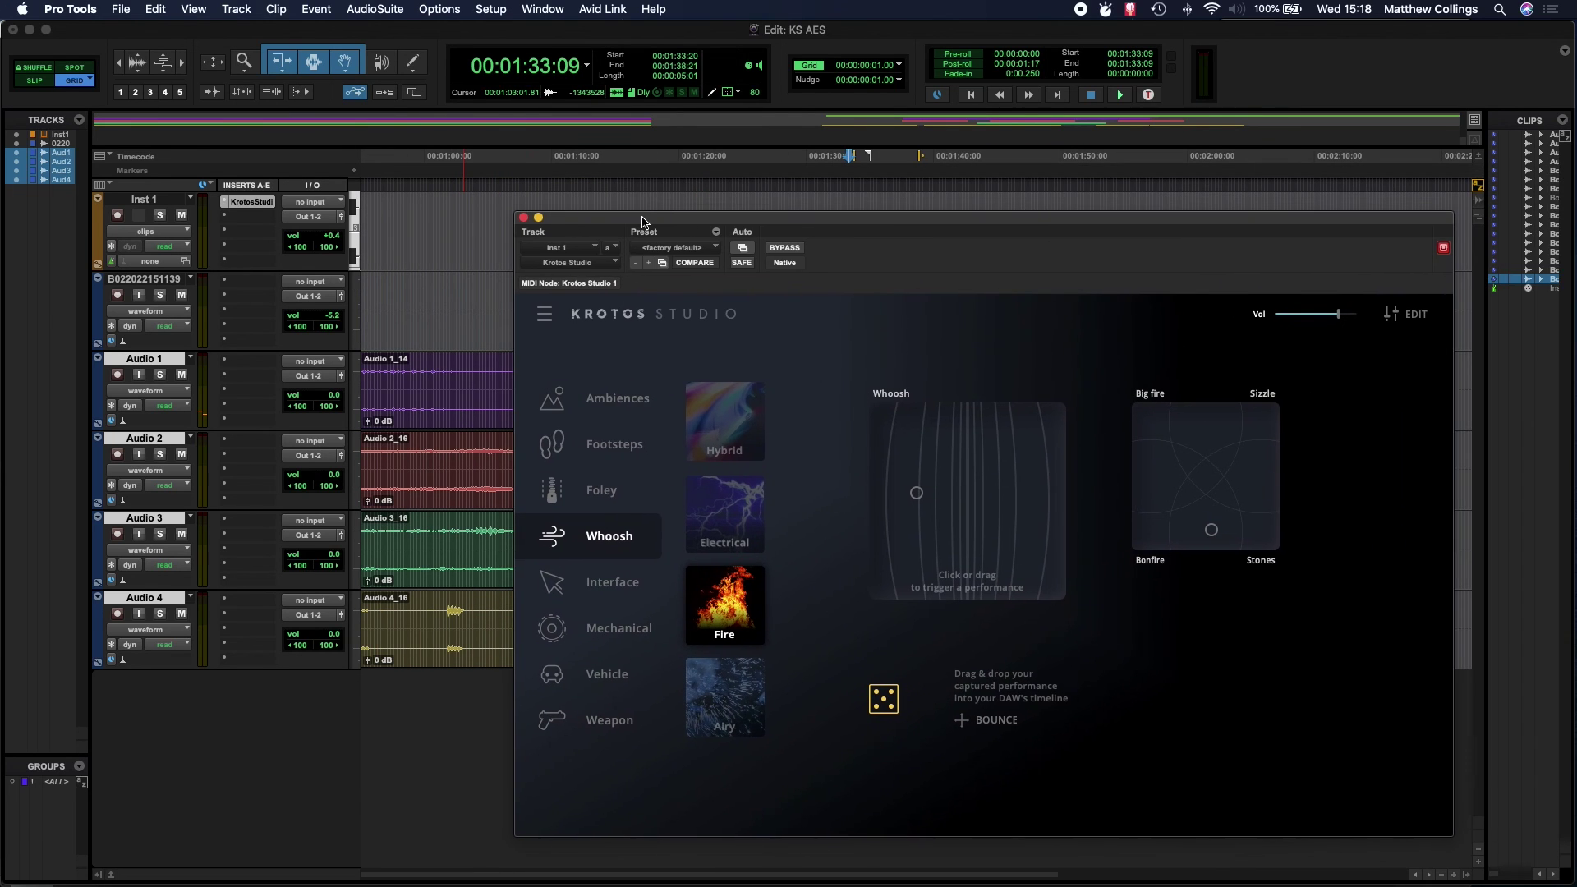
{"action": "key", "text": "super+bracketleft"}
{"action": "key", "text": "super+bracketleft"}
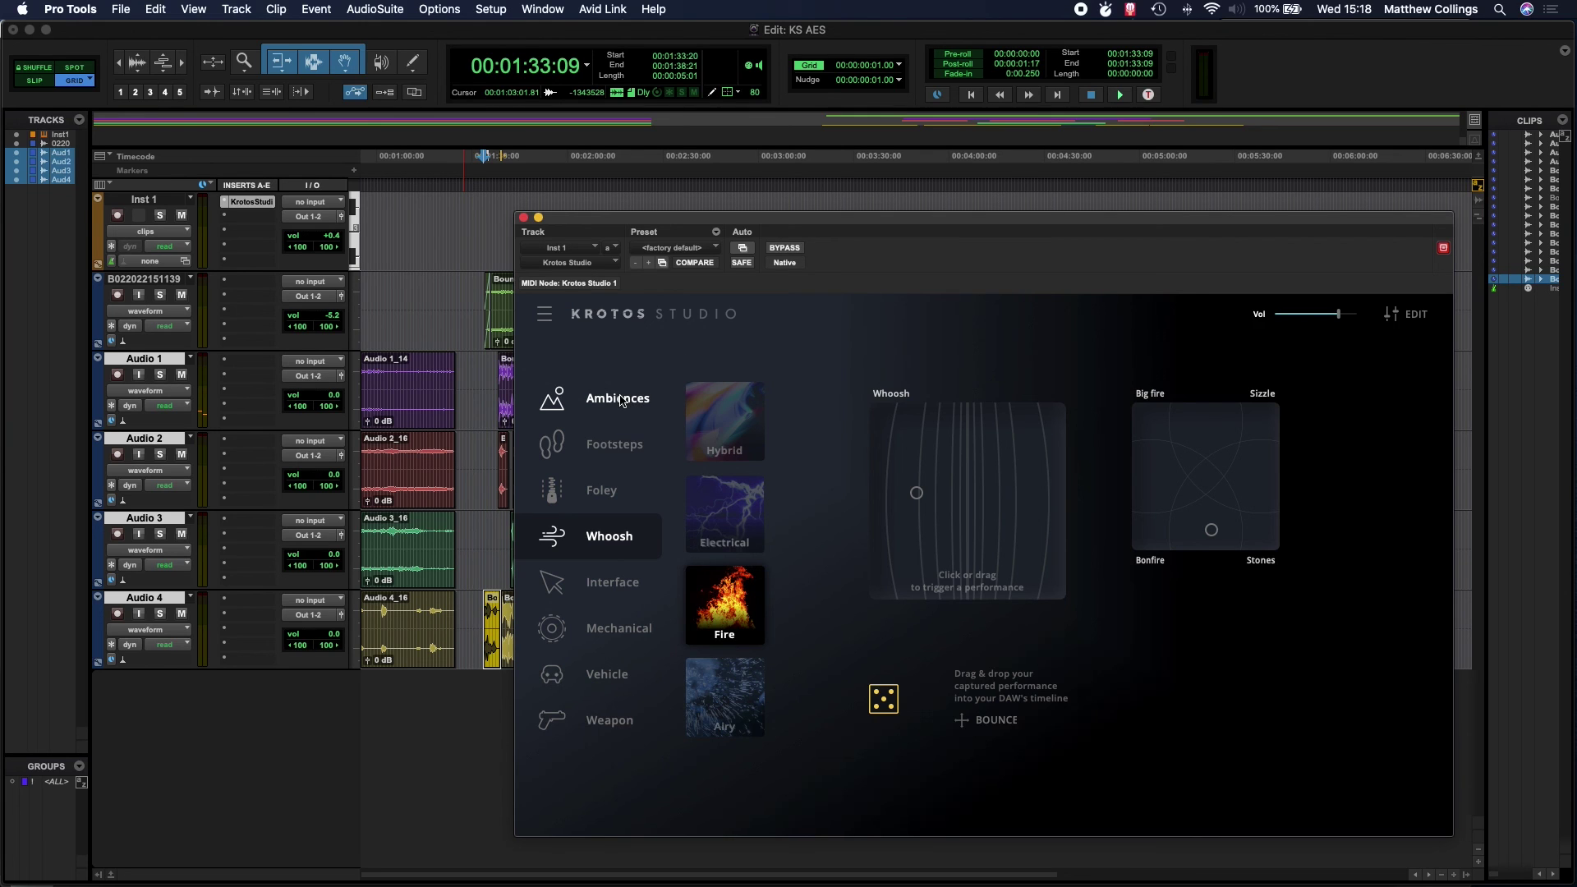
Browse the Footsteps, Foley and Whoosh categories, then open the Variation Control preview
{"action": "left_click", "coordinate": [618, 447]}
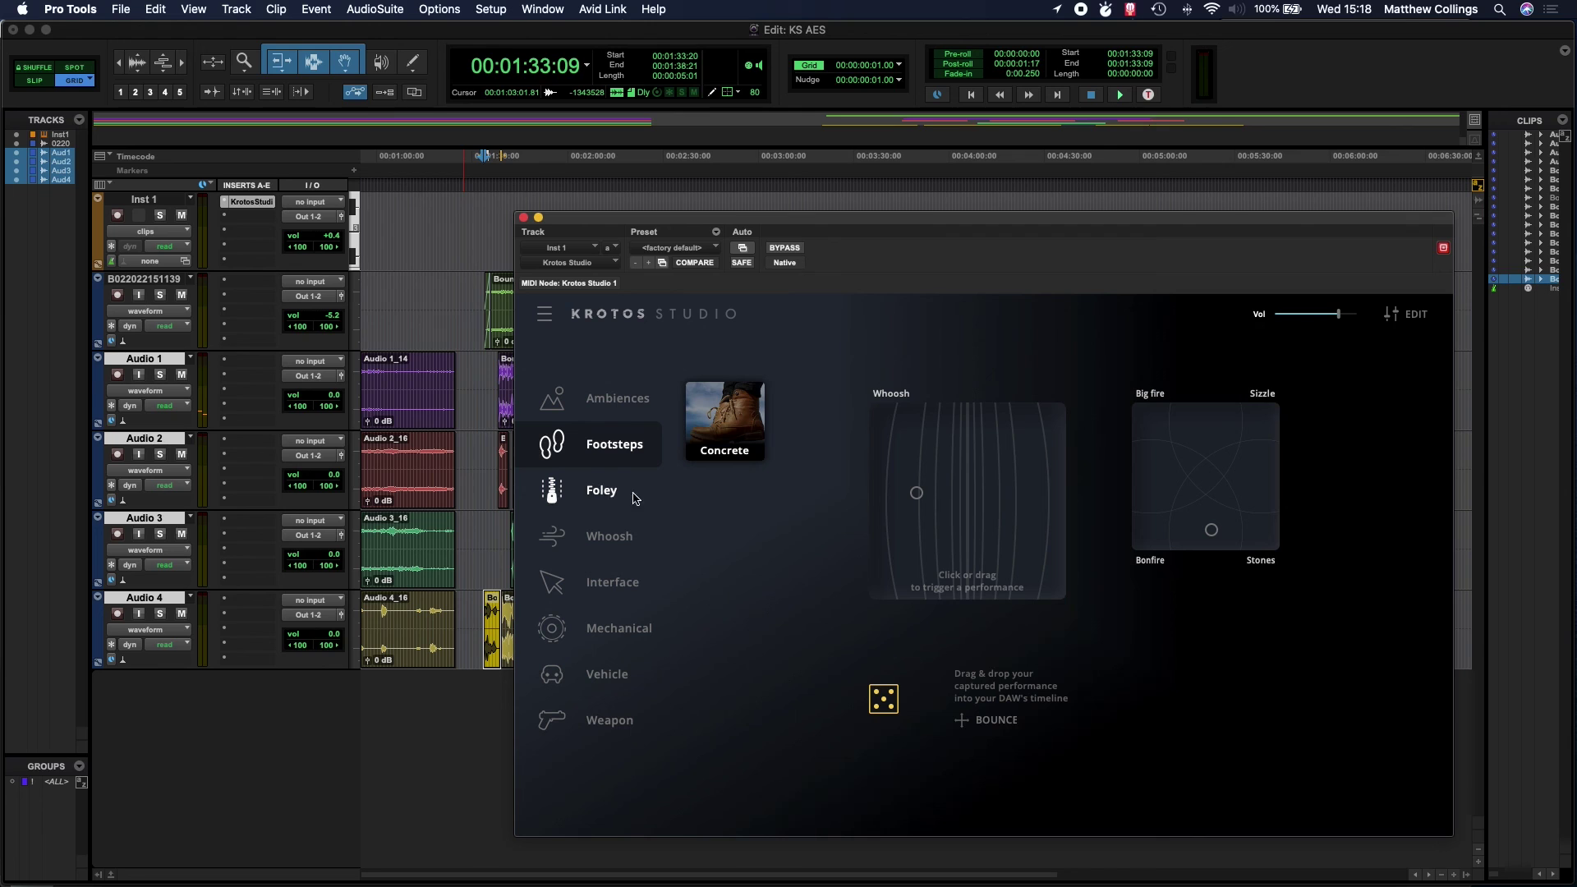
{"action": "left_click", "coordinate": [597, 495]}
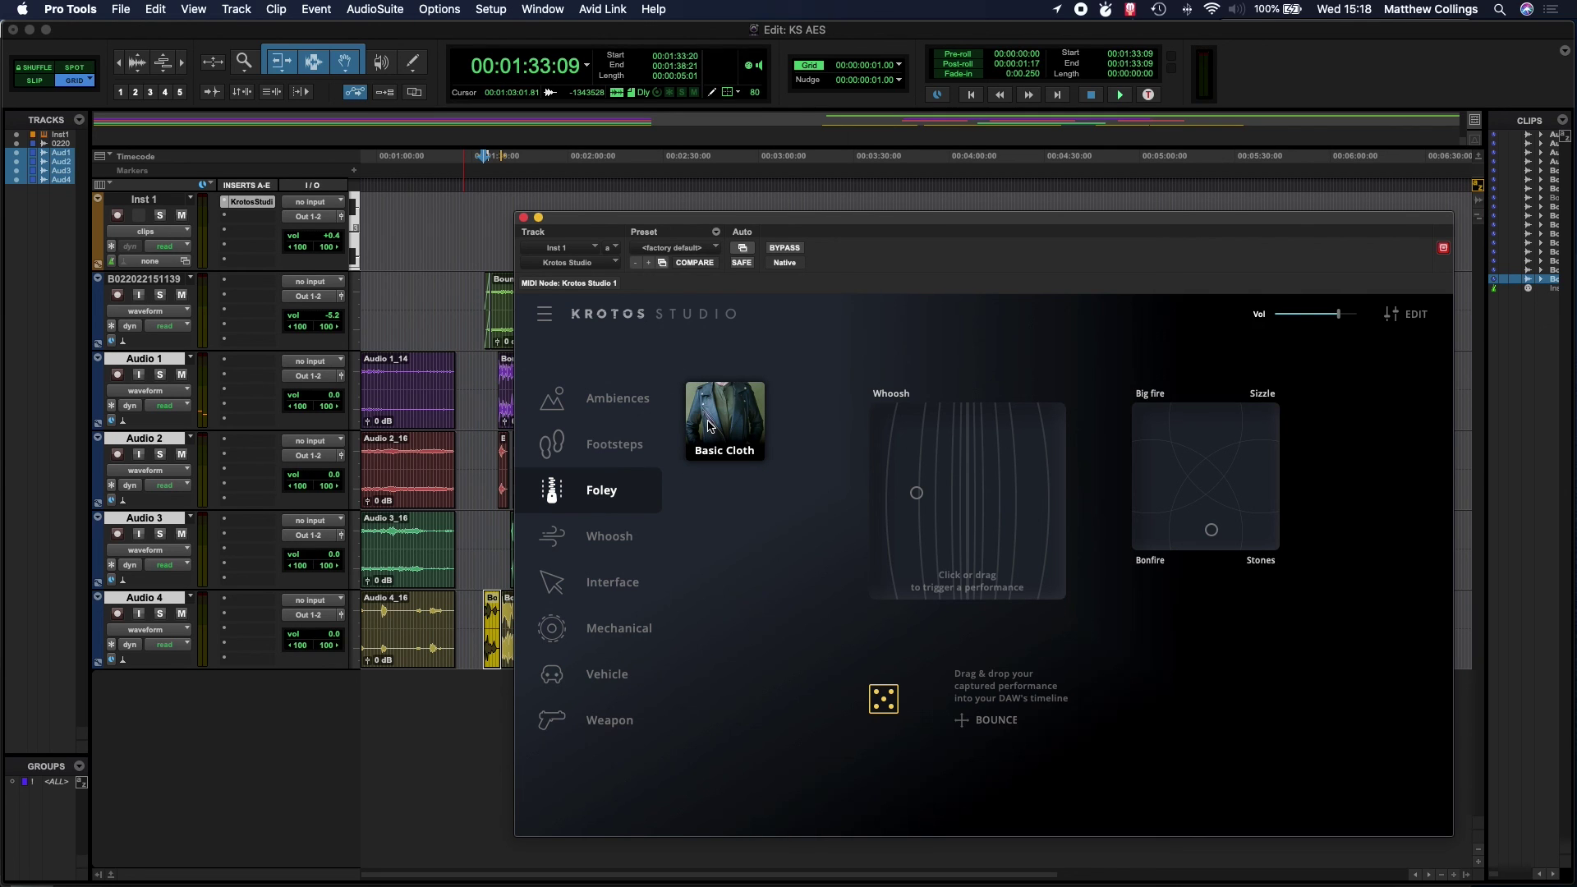
{"action": "left_click", "coordinate": [612, 538]}
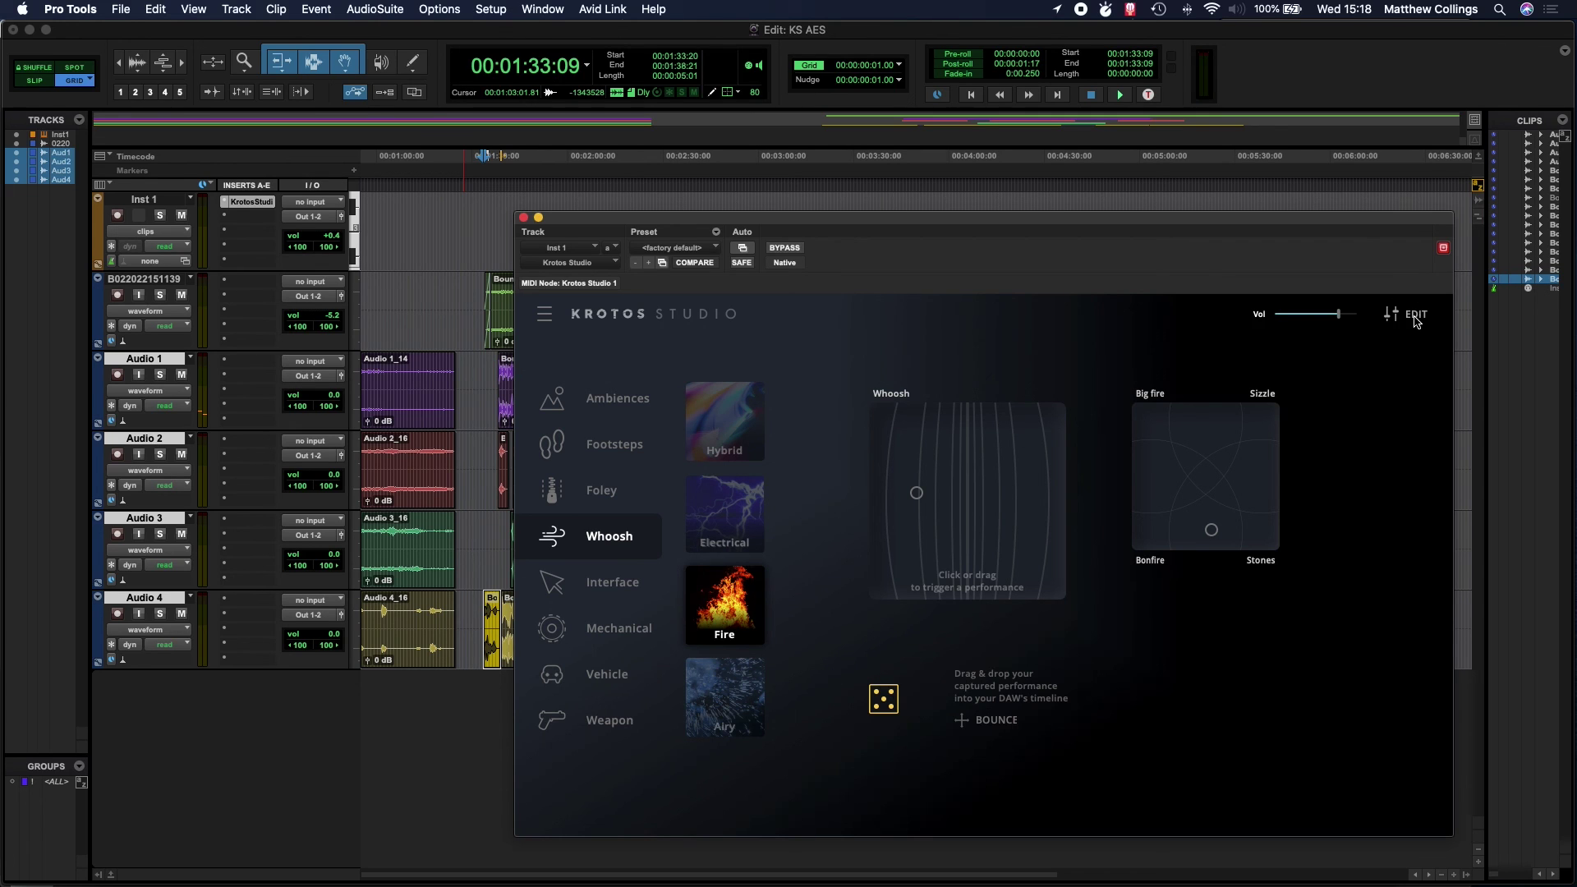
{"action": "left_click", "coordinate": [880, 702]}
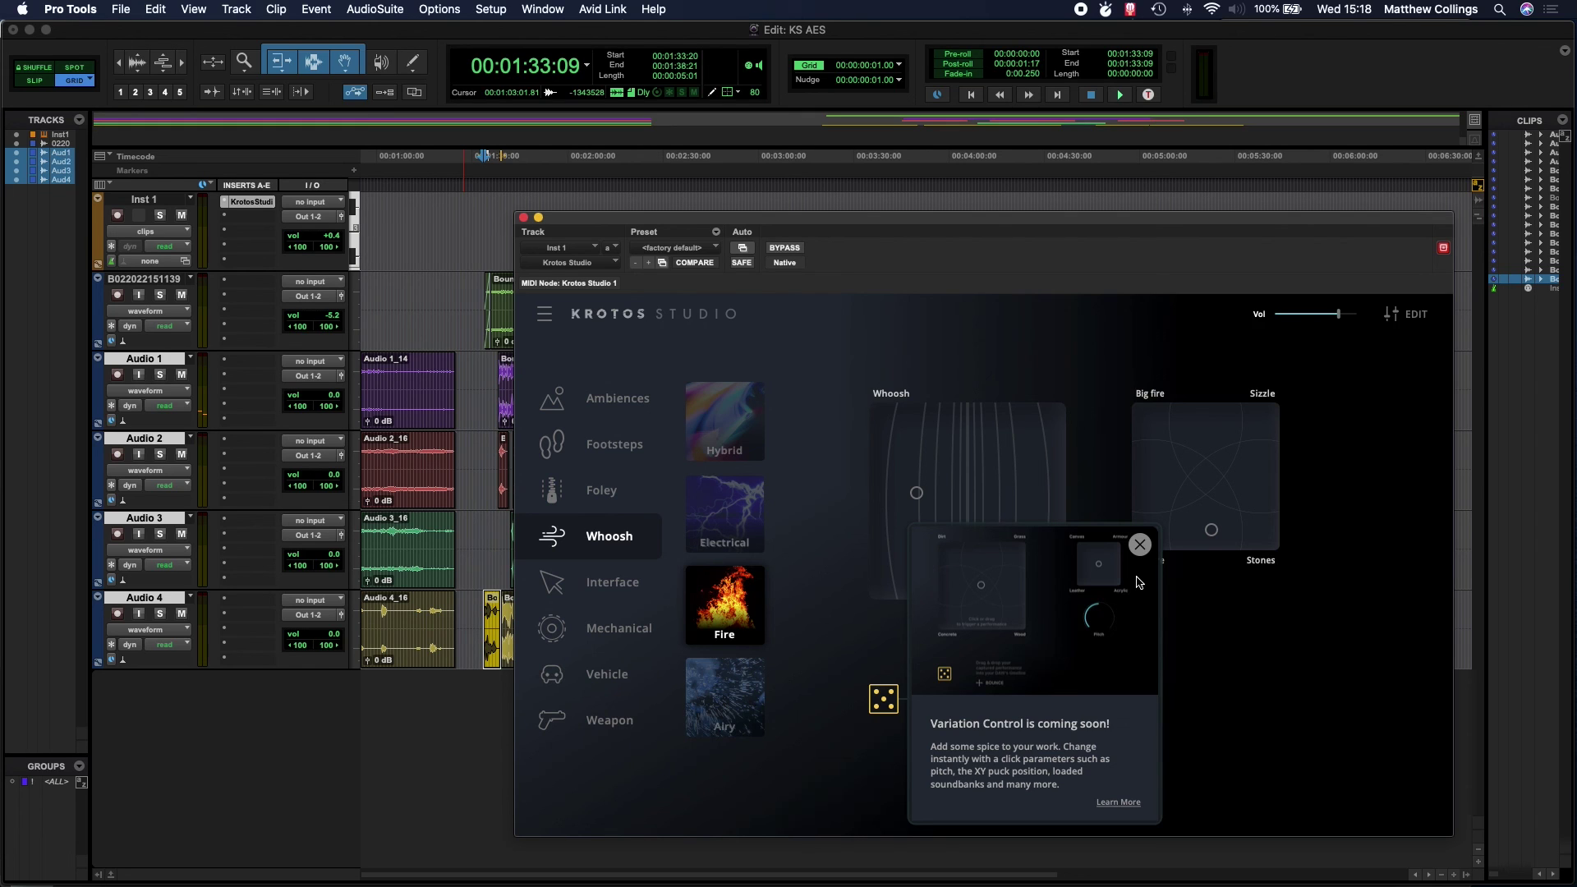
Close the Variation Control and More SFX Categories notices, checking the Mechanical category in between
{"action": "left_click", "coordinate": [1139, 544]}
{"action": "left_click", "coordinate": [612, 630]}
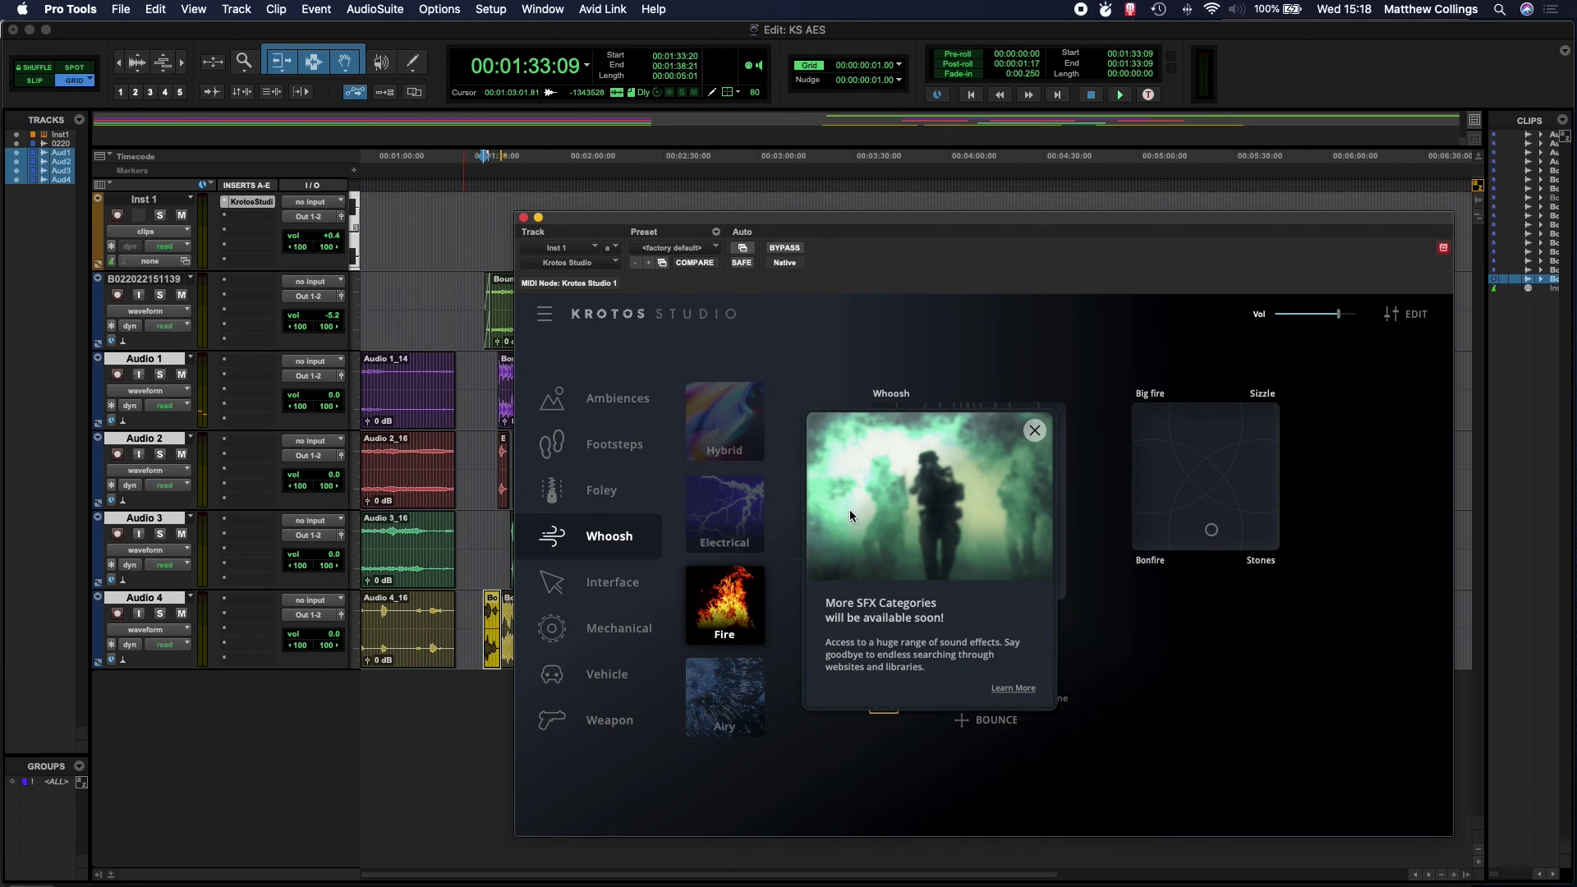
{"action": "left_click", "coordinate": [1035, 435]}
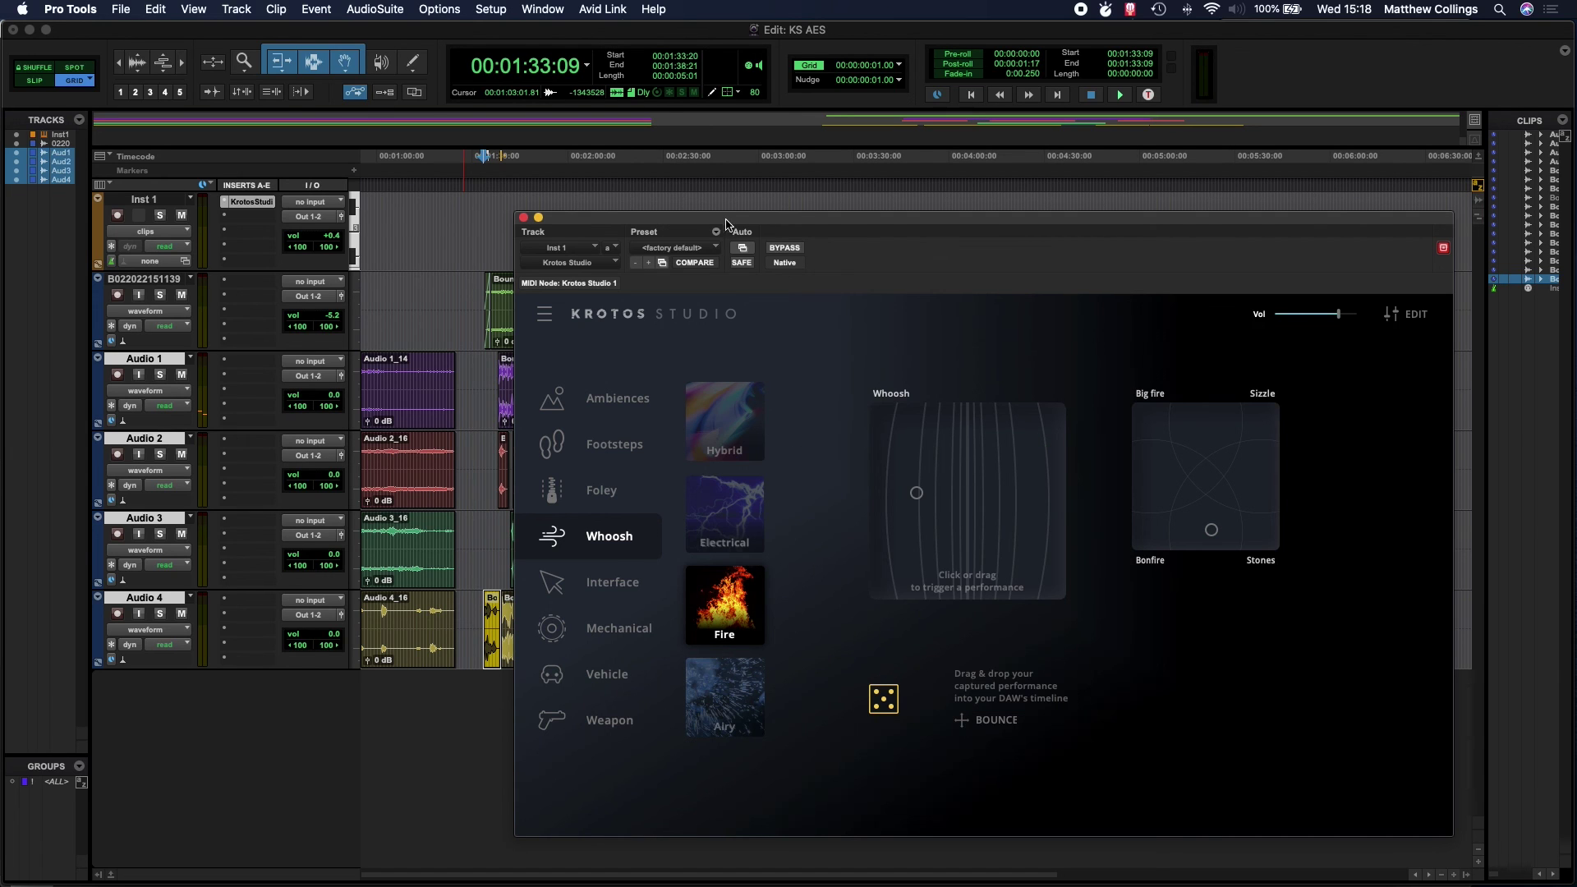
{"action": "left_click_drag", "start_coordinate": [733, 225], "coordinate": [746, 240]}
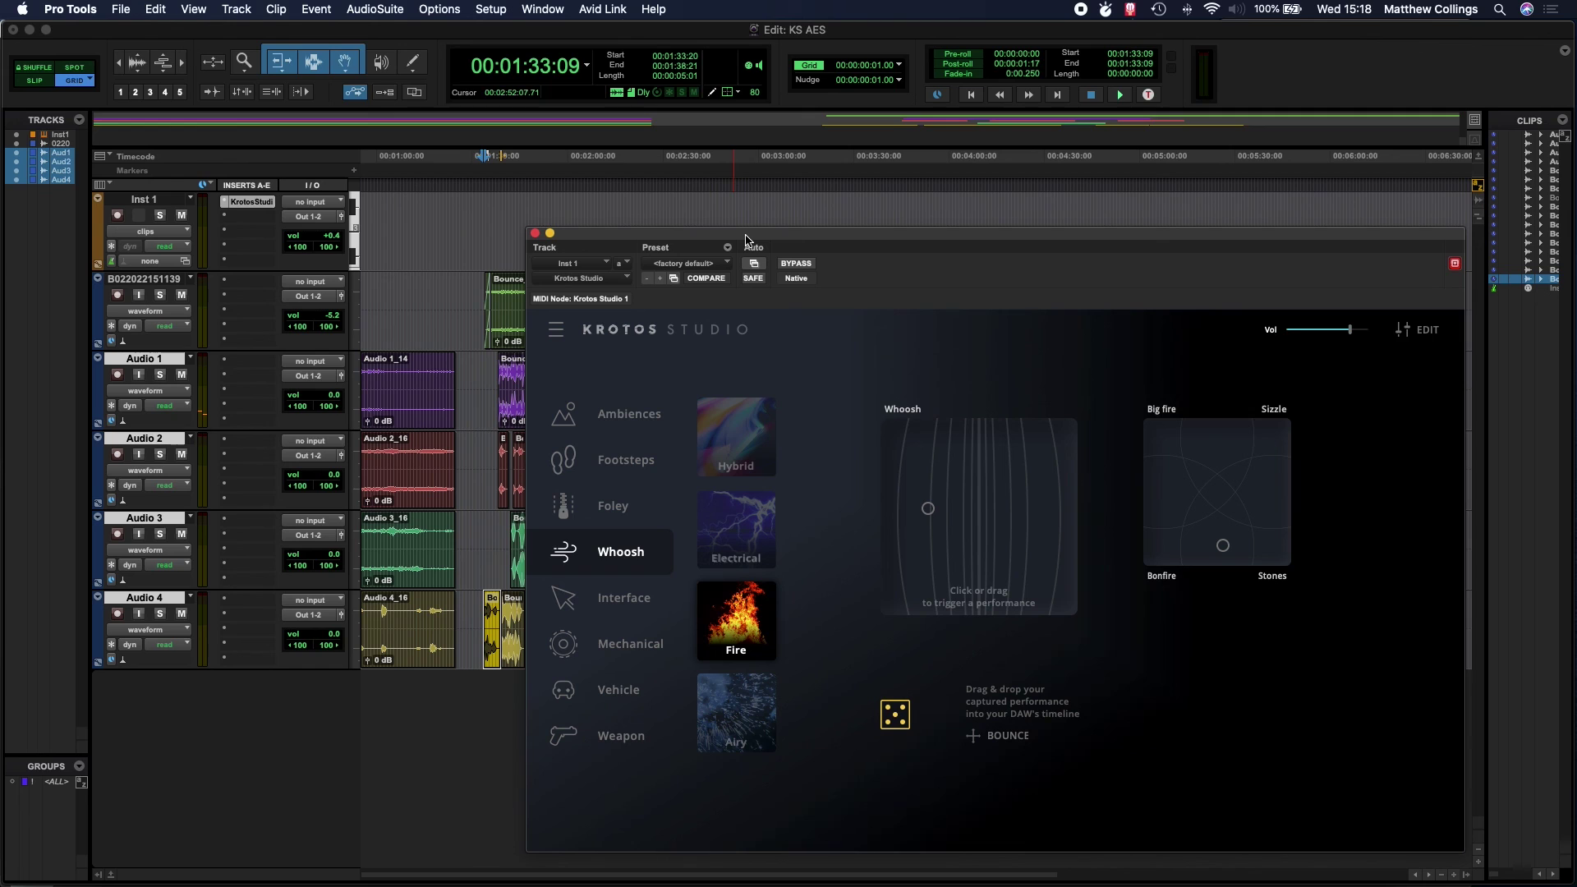